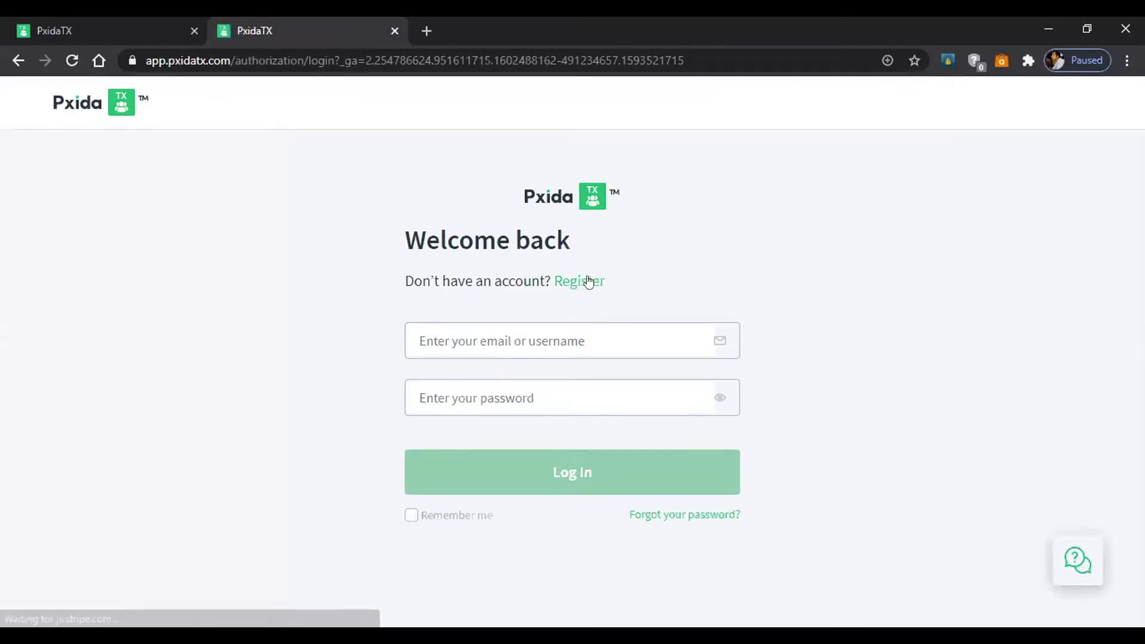
Open the PxidaTX 'Welcome back' login page in a second tab and focus the email field.
left_click(549, 331)
Switch back to the signed-in tab and show the Surveys dashboard with three example surveys.
left_click(530, 391)
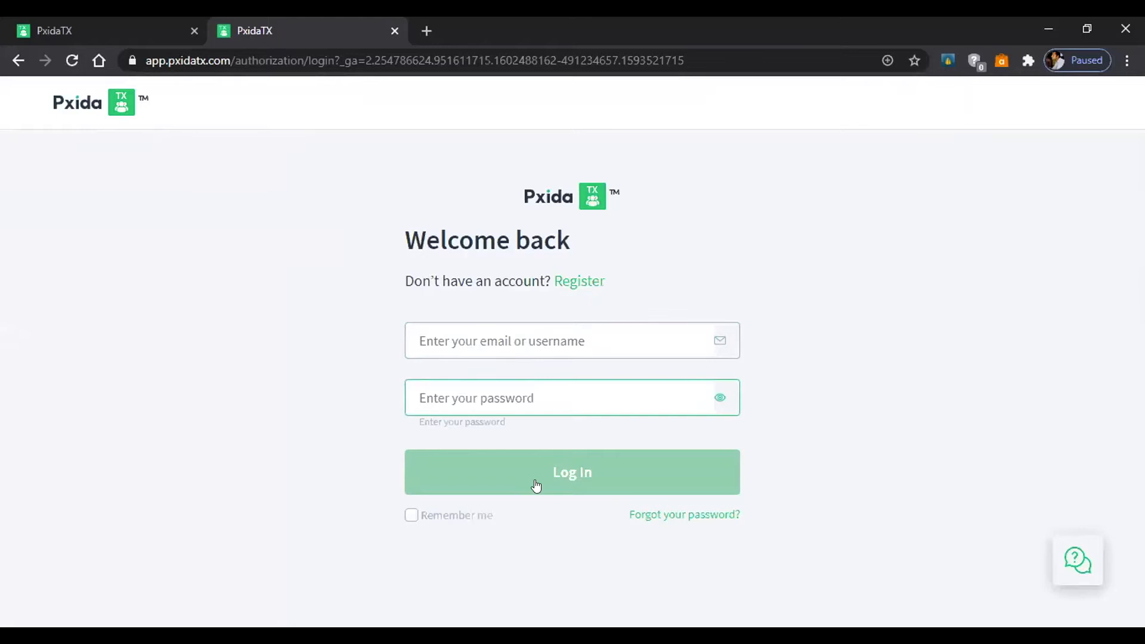
left_click(154, 18)
left_click(197, 106)
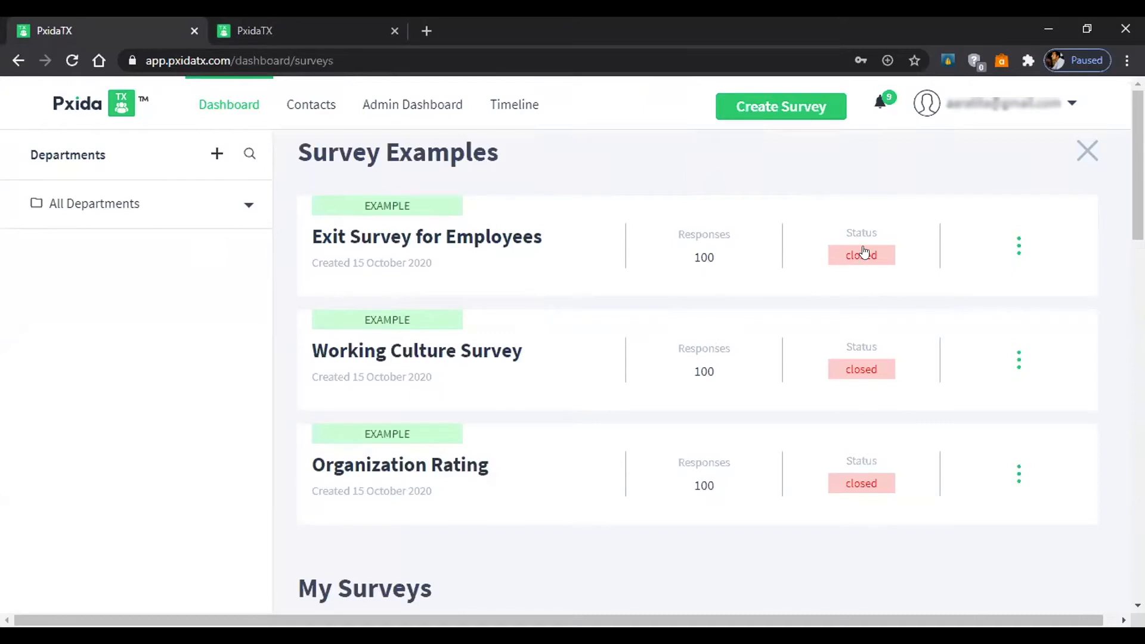
Check the first example survey's actions menu, then expand All Departments and scroll through it.
left_click(1018, 249)
left_click(241, 210)
mouse_move(263, 287)
left_mouse_down()
mouse_move(259, 408)
mouse_move(267, 267)
left_mouse_up()
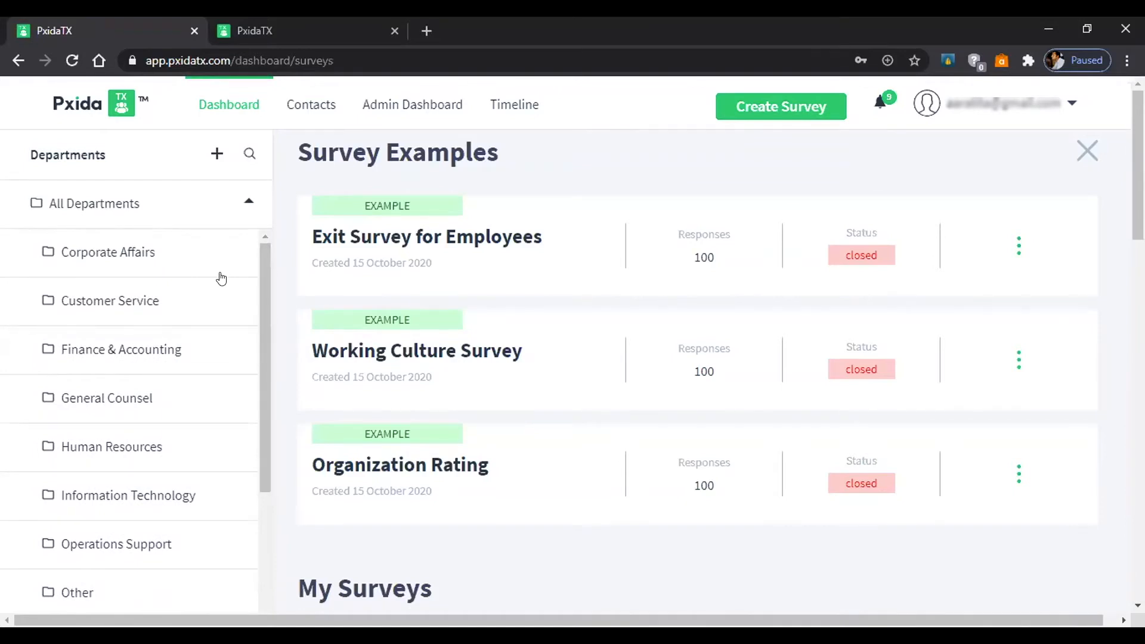
scroll(223, 292, "down", 3)
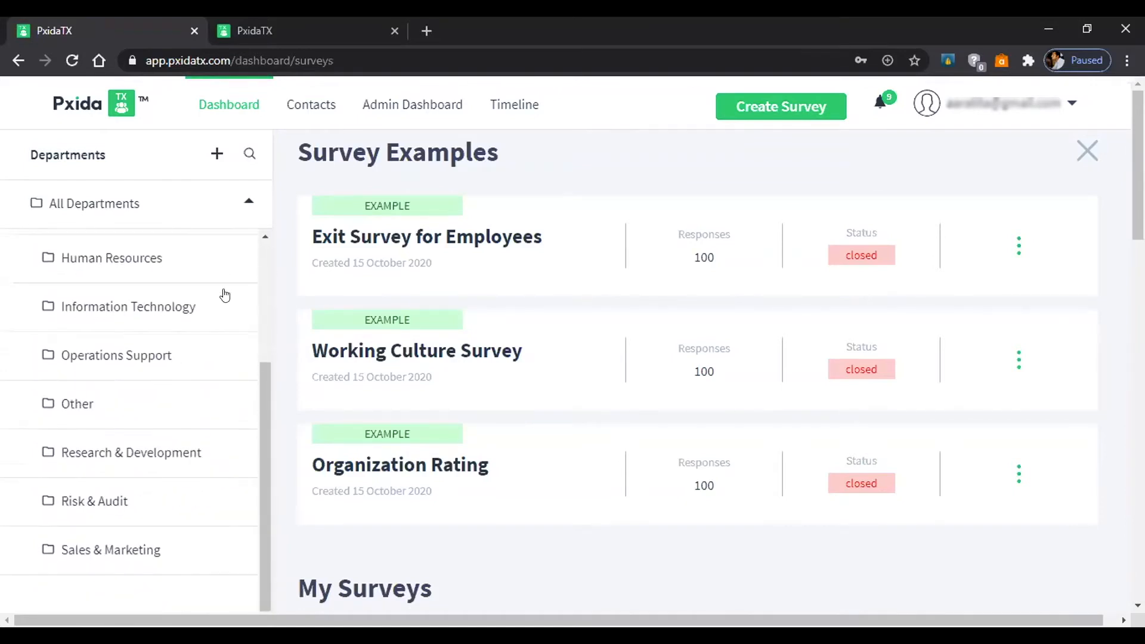
scroll(225, 295, "up", 3)
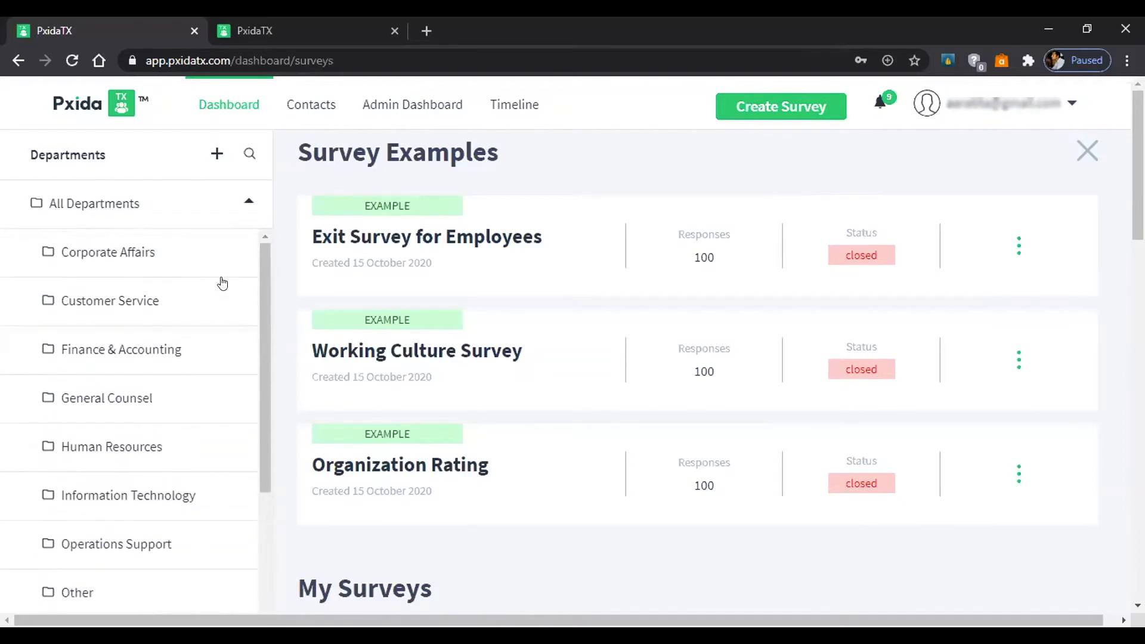
Create the Procurement department and confirm it is the last entry under All Departments.
left_click(216, 156)
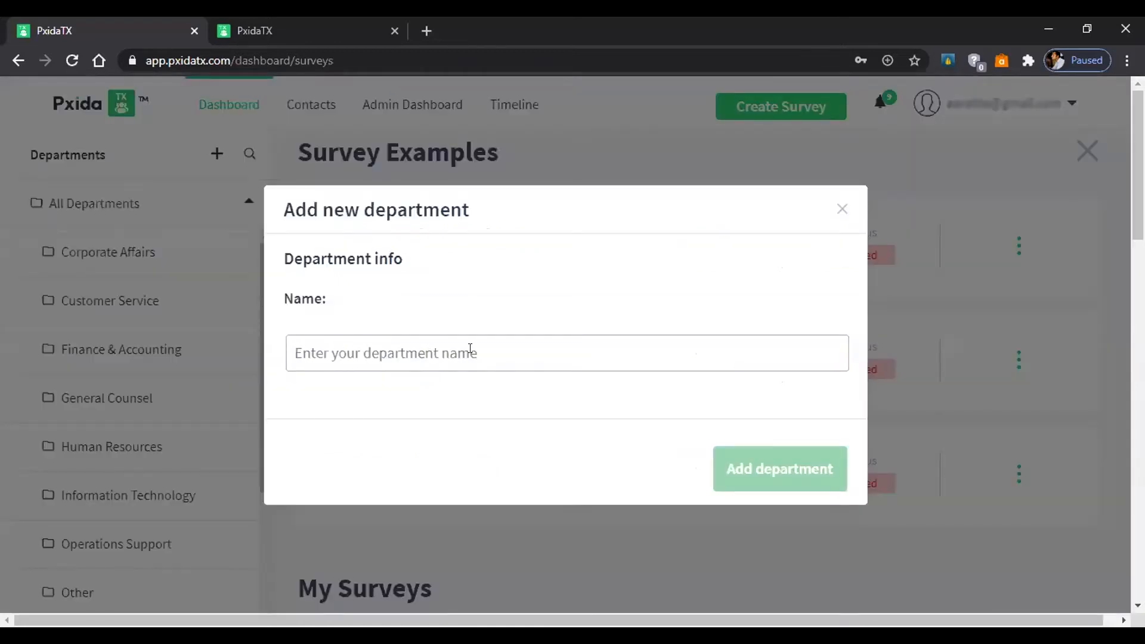
type("Procurement")
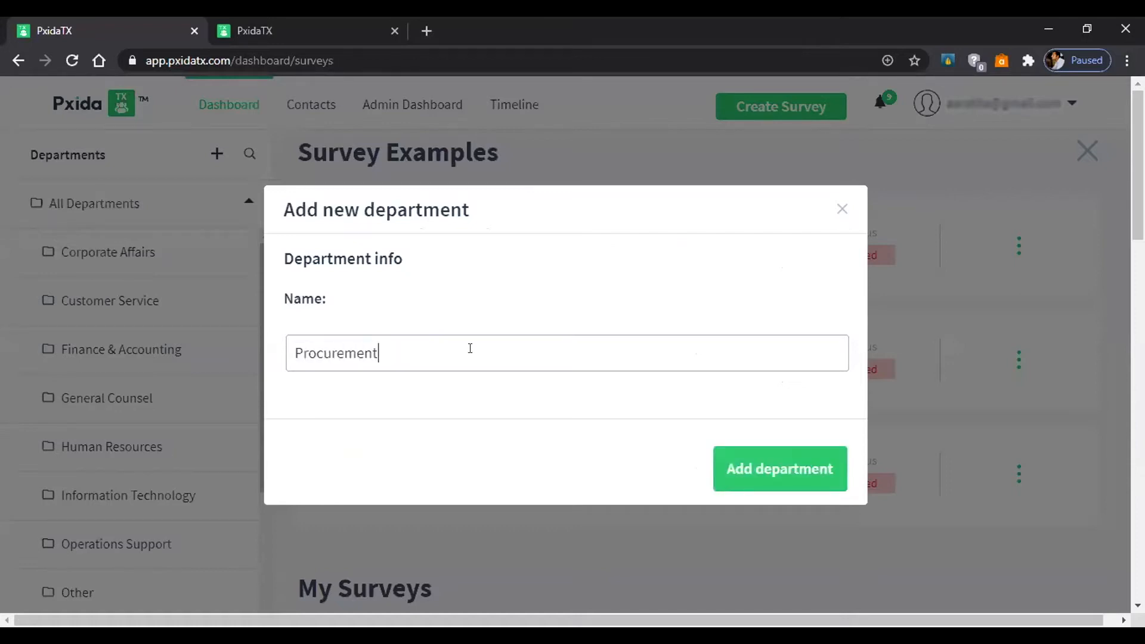
key("Return")
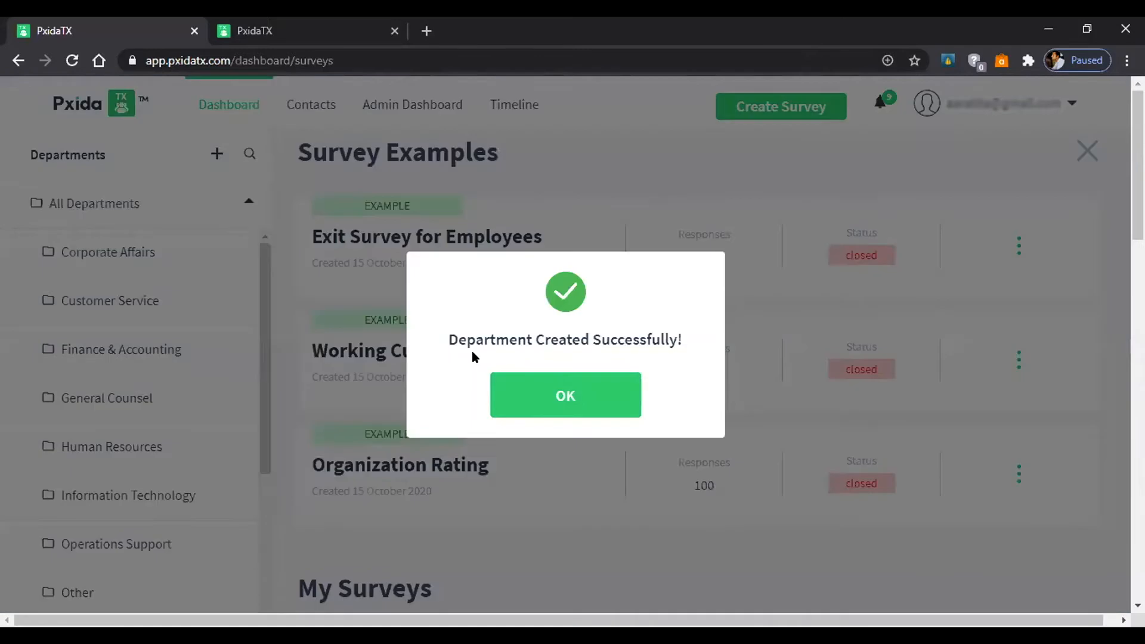
left_click(522, 378)
left_click_drag(260, 415, 270, 582)
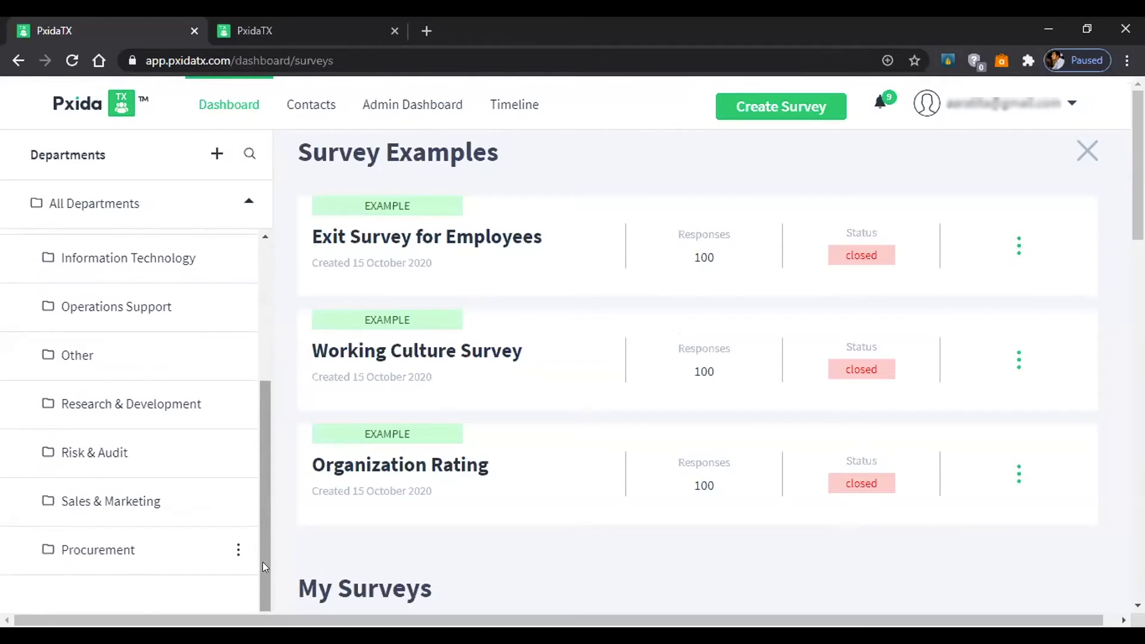
left_click_drag(264, 564, 270, 396)
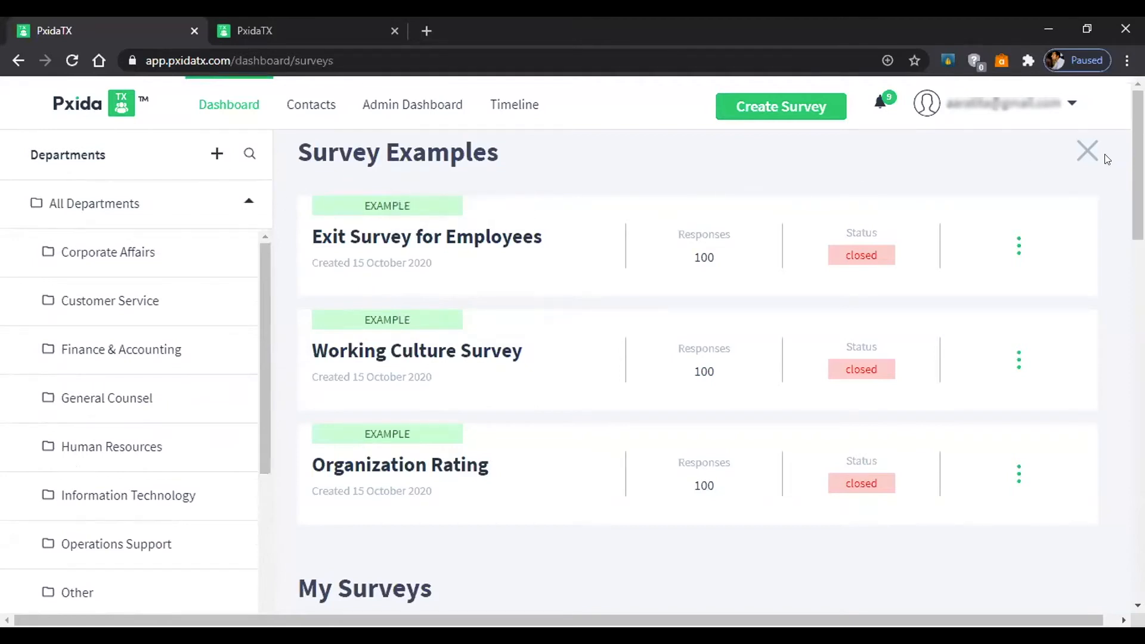
Open Personal Settings from the account menu and try the first-name field.
left_click(1072, 105)
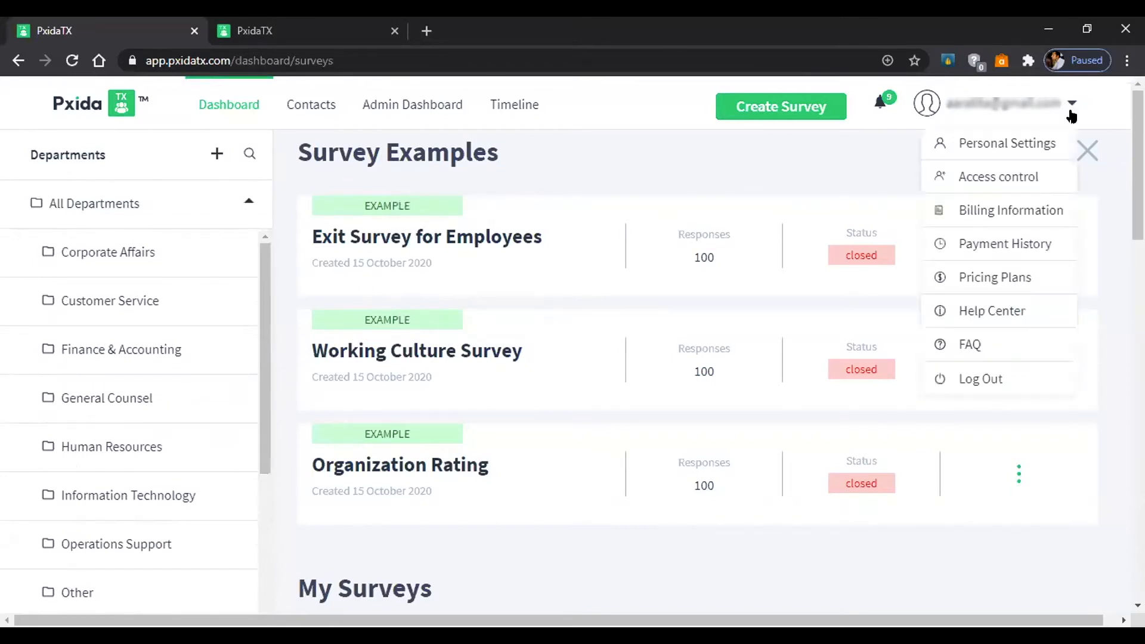
left_click(996, 148)
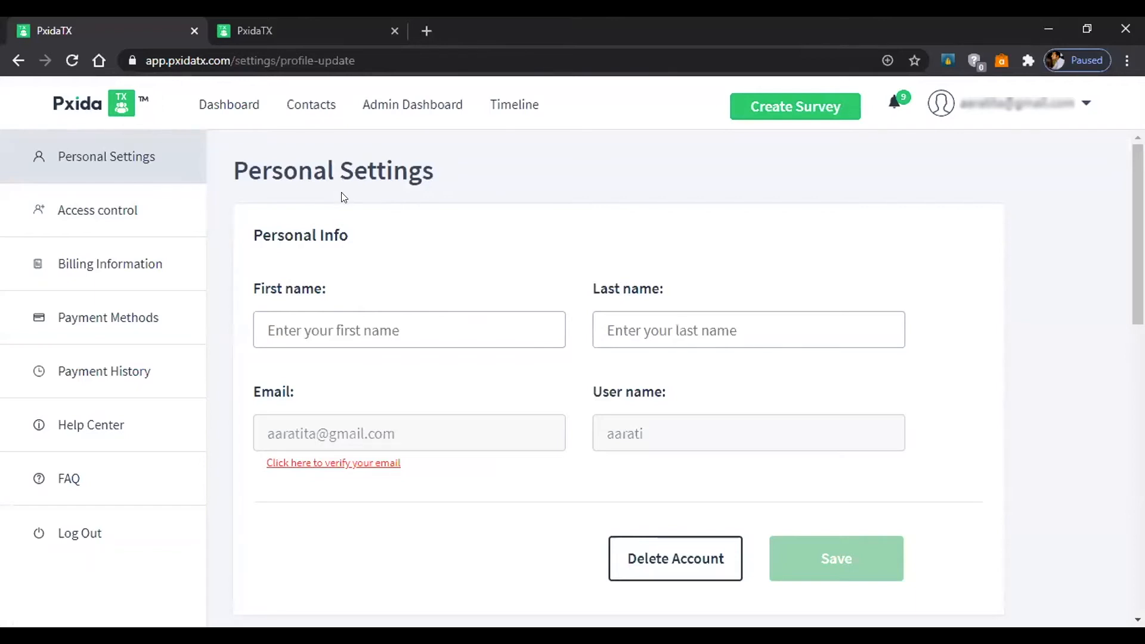
scroll(340, 198, "down", 1)
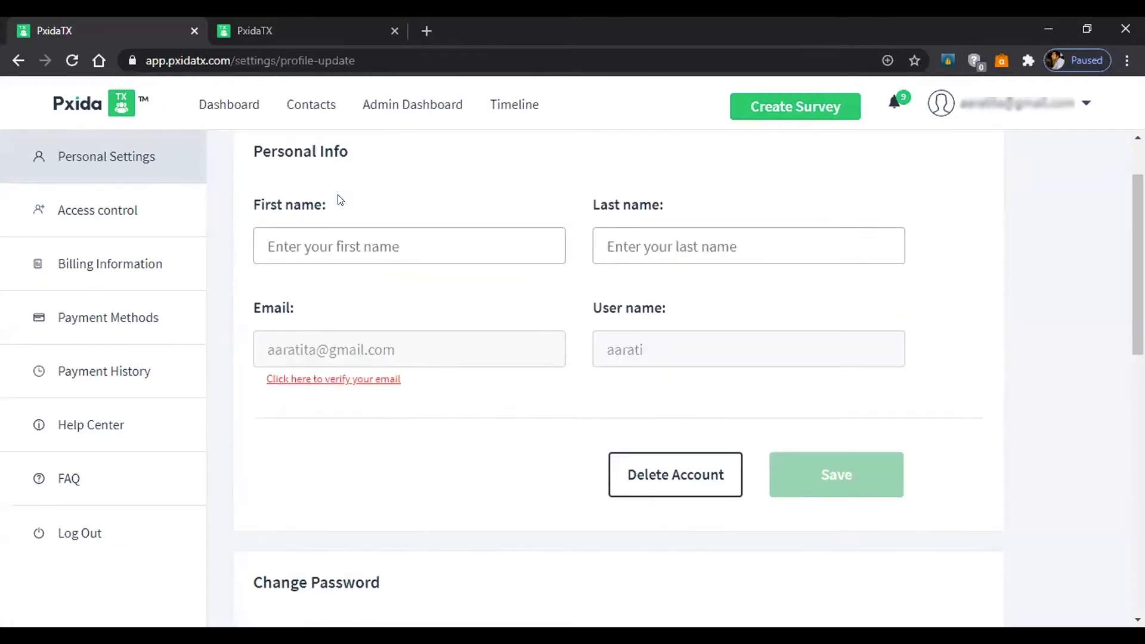
left_click(309, 228)
left_click(434, 205)
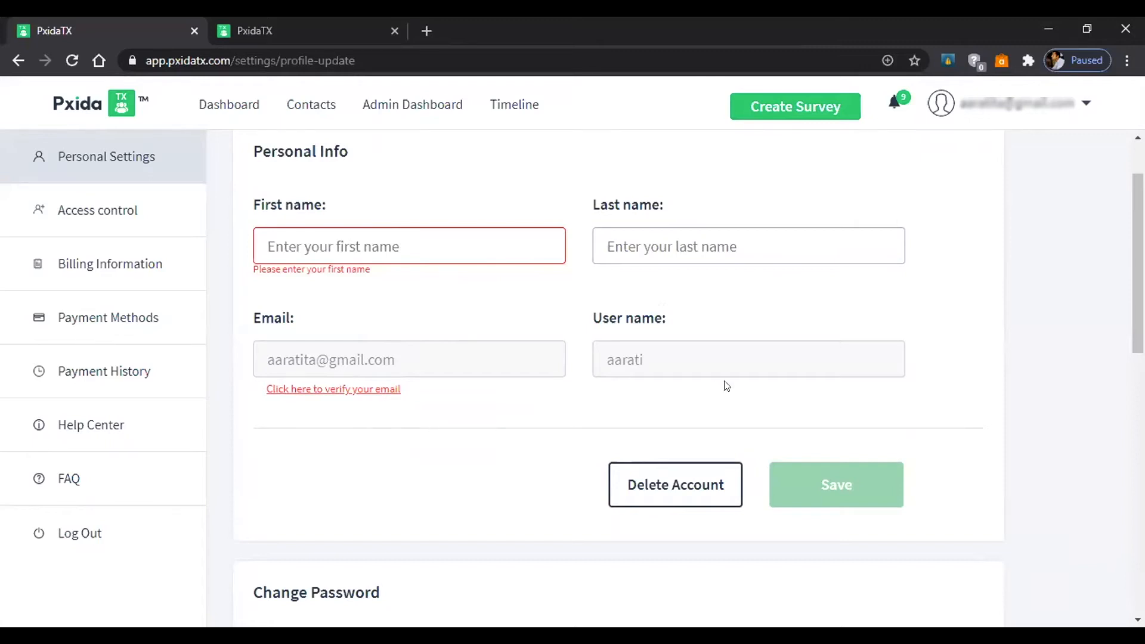
Look over the rest of the personal settings form, then go to Access control.
scroll(588, 352, "down", 1)
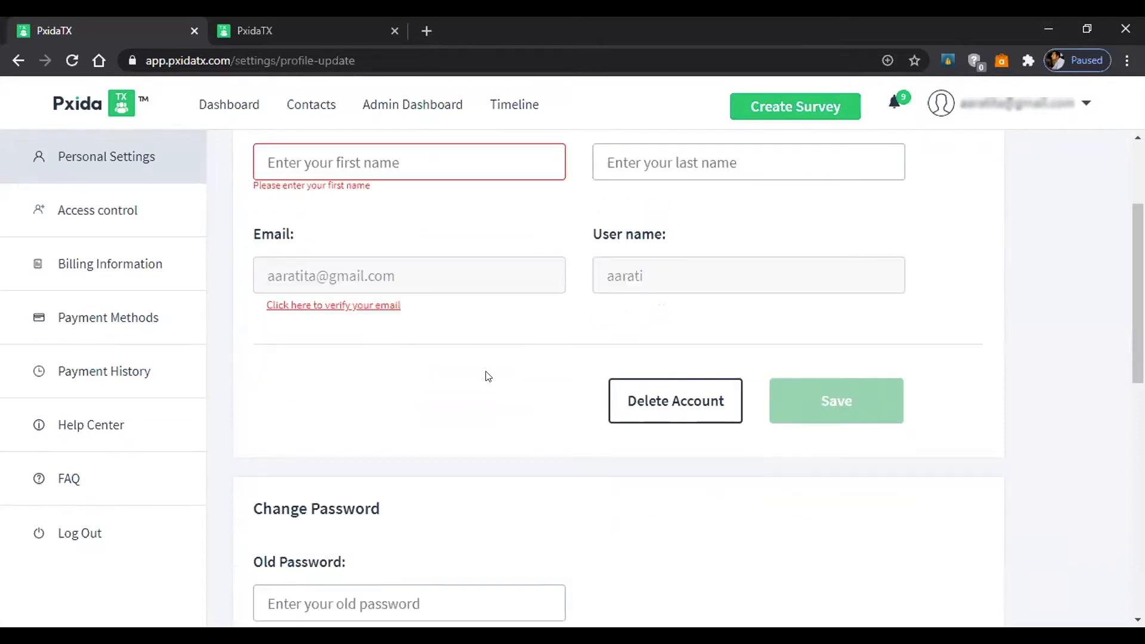
scroll(488, 379, "up", 2)
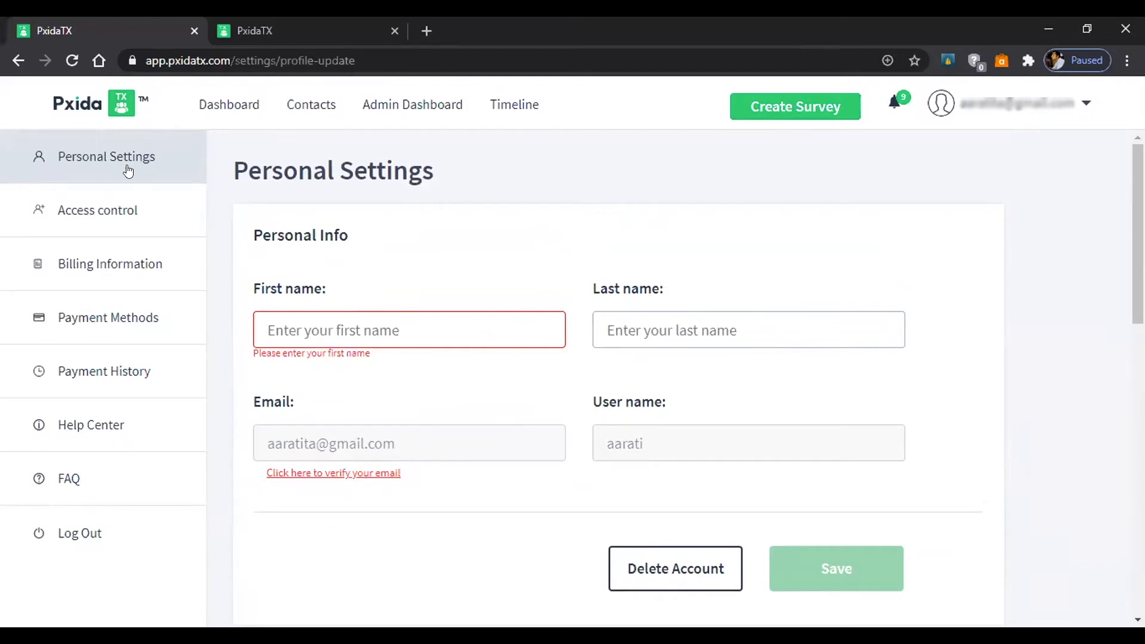
scroll(545, 296, "down", 2)
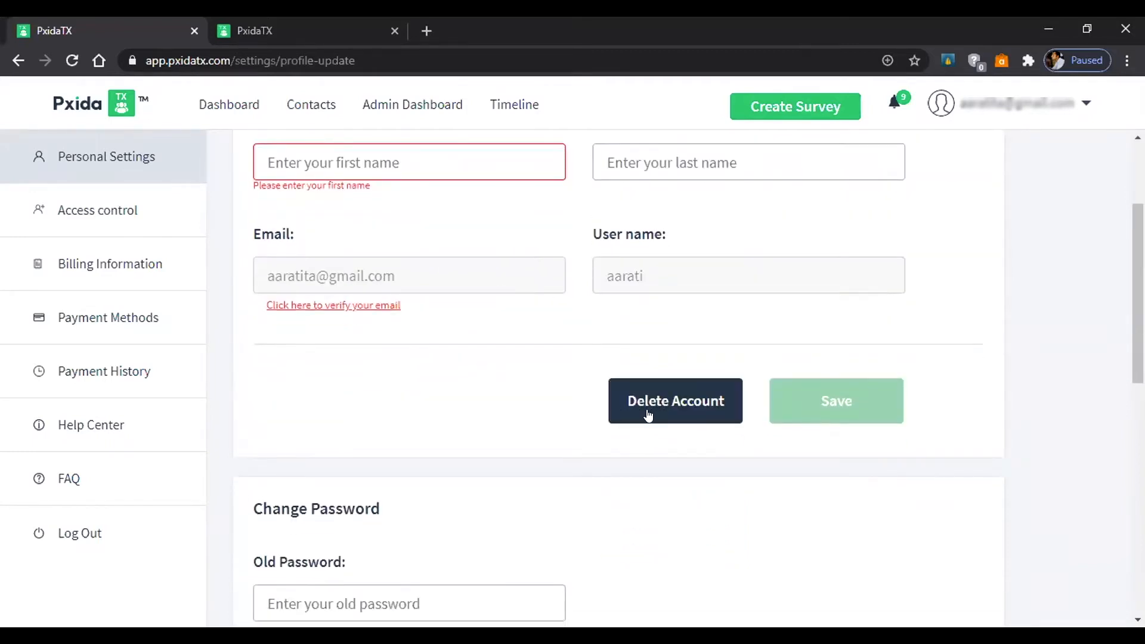
scroll(392, 364, "down", 5)
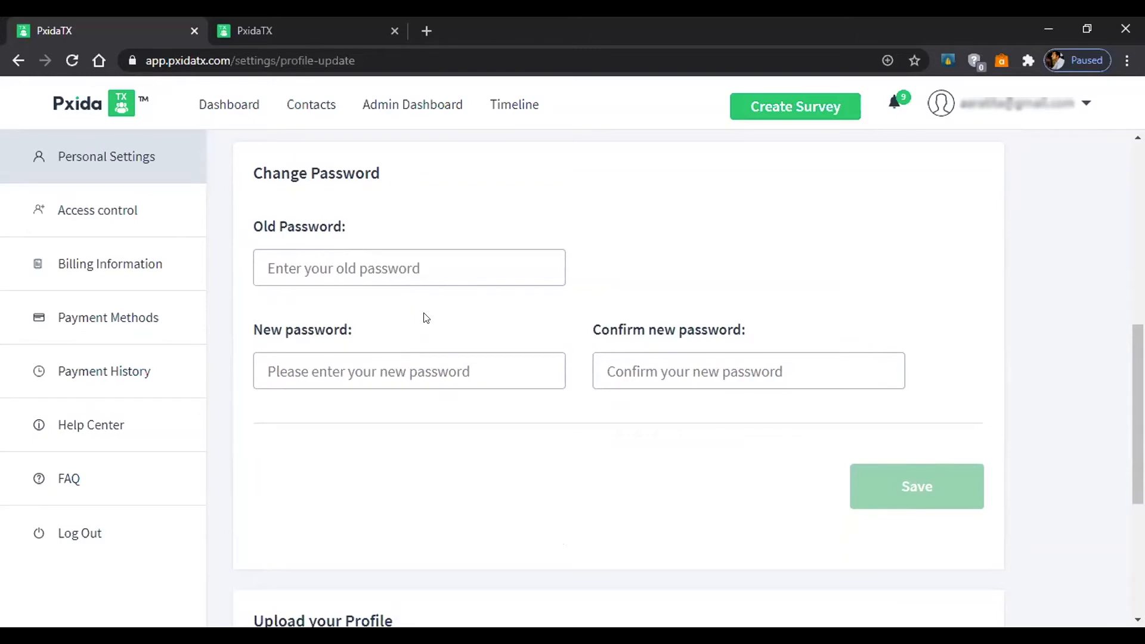
scroll(425, 316, "down", 5)
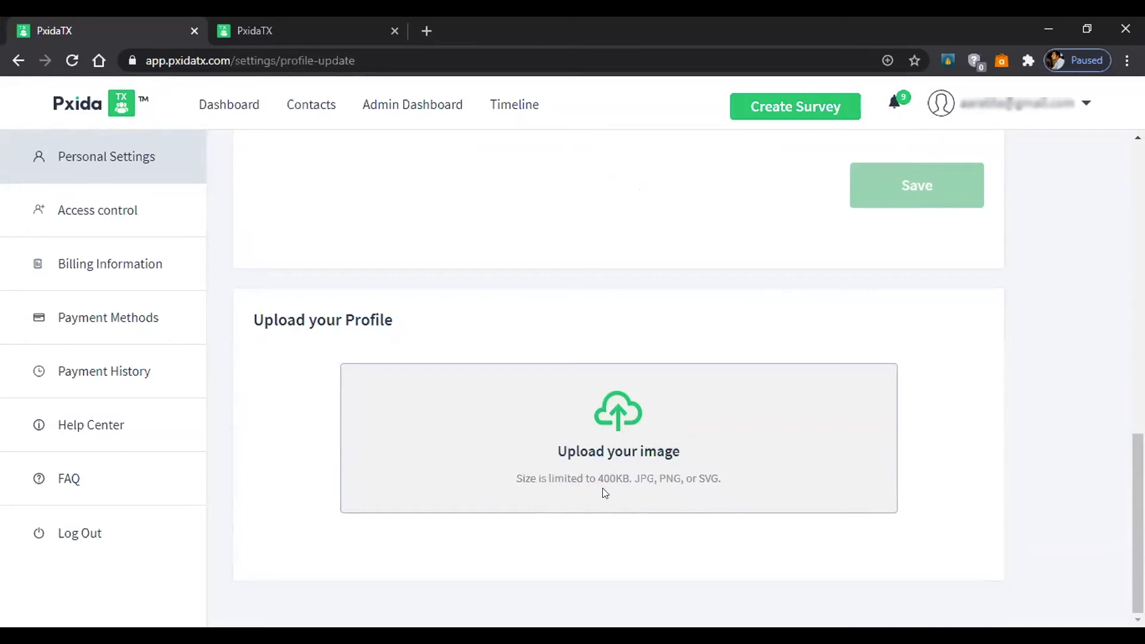
left_click(74, 229)
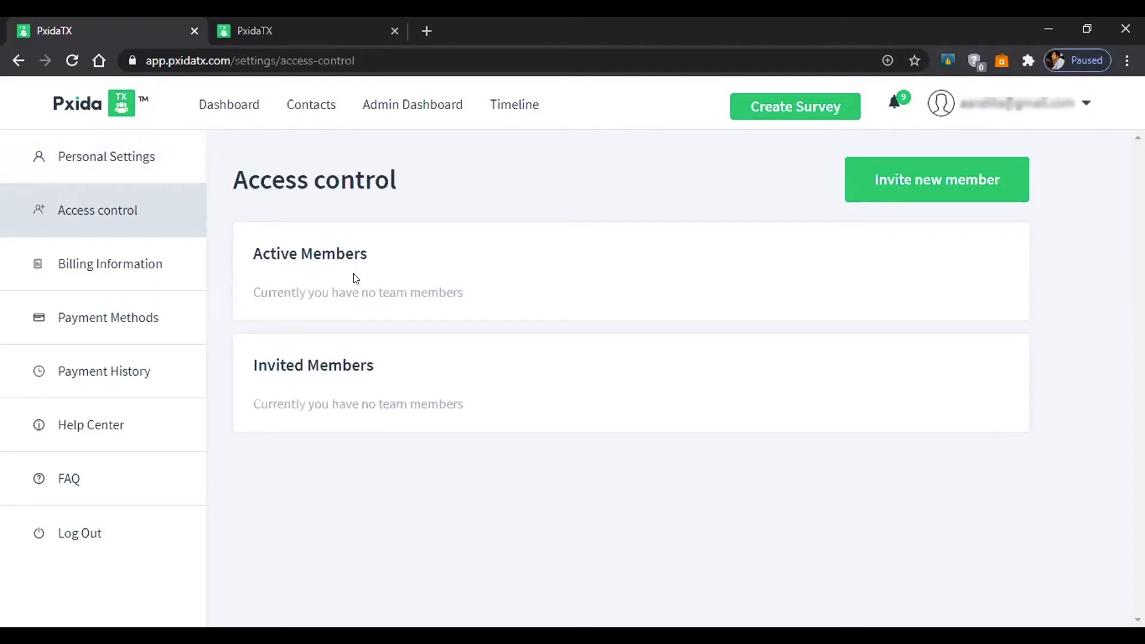
left_click(898, 190)
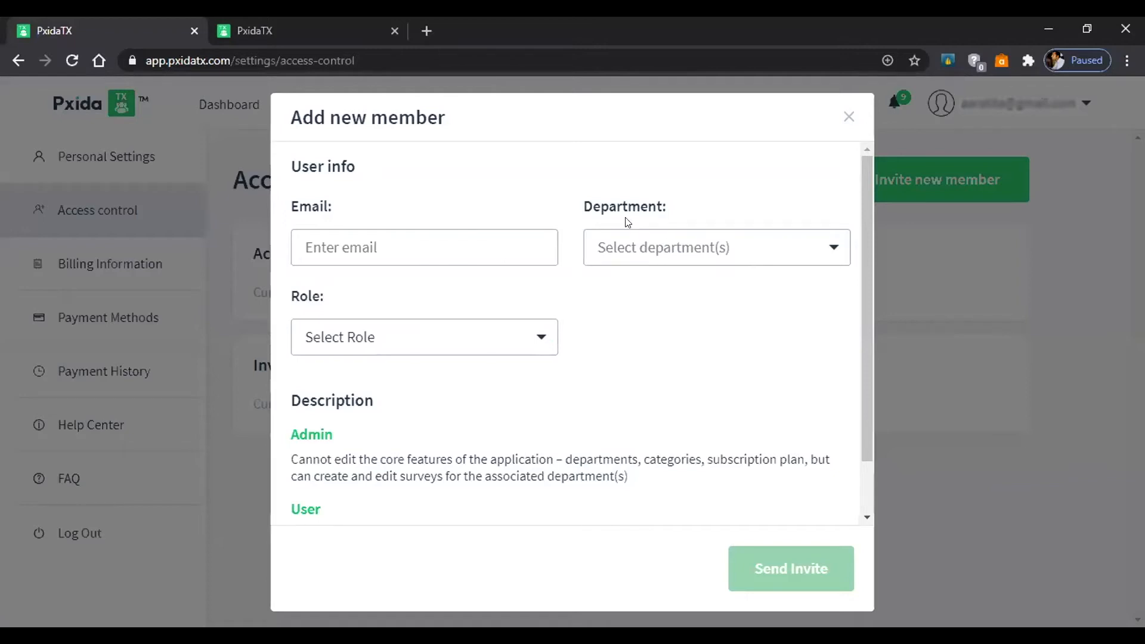
left_click(776, 254)
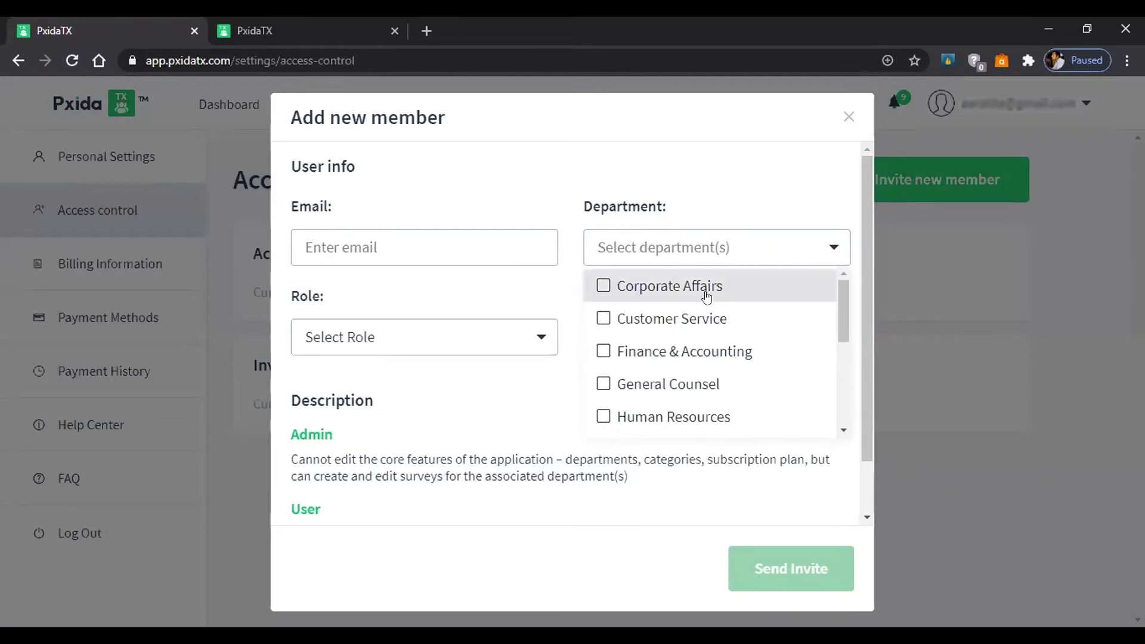
left_click(603, 291)
left_click(599, 321)
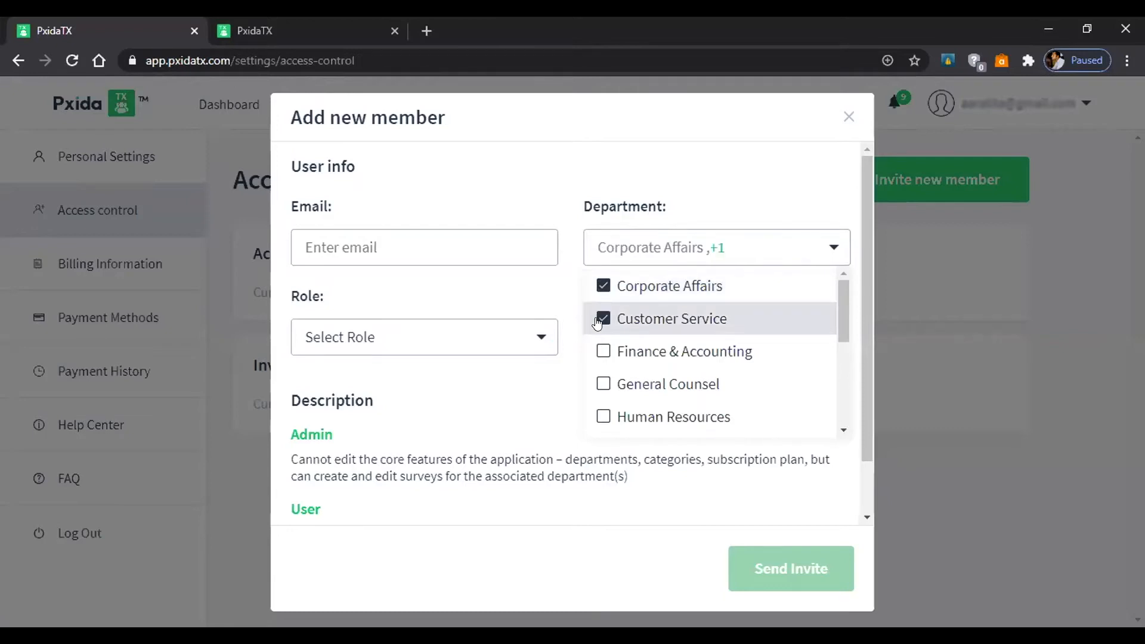
left_click(598, 320)
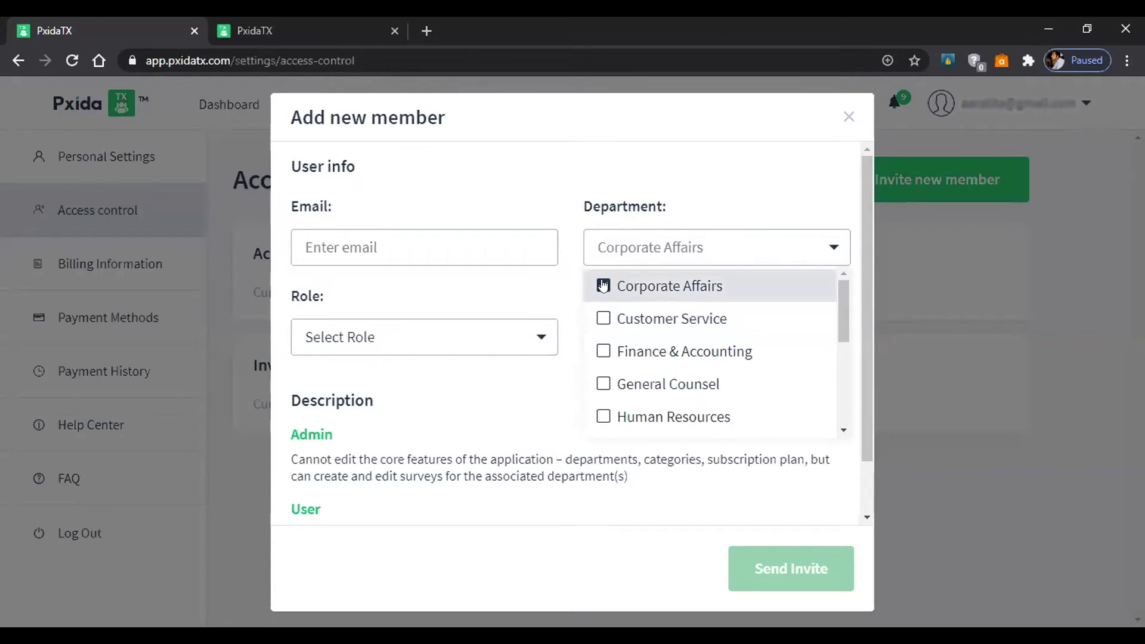
left_click(602, 350)
left_click(601, 351)
left_click(544, 375)
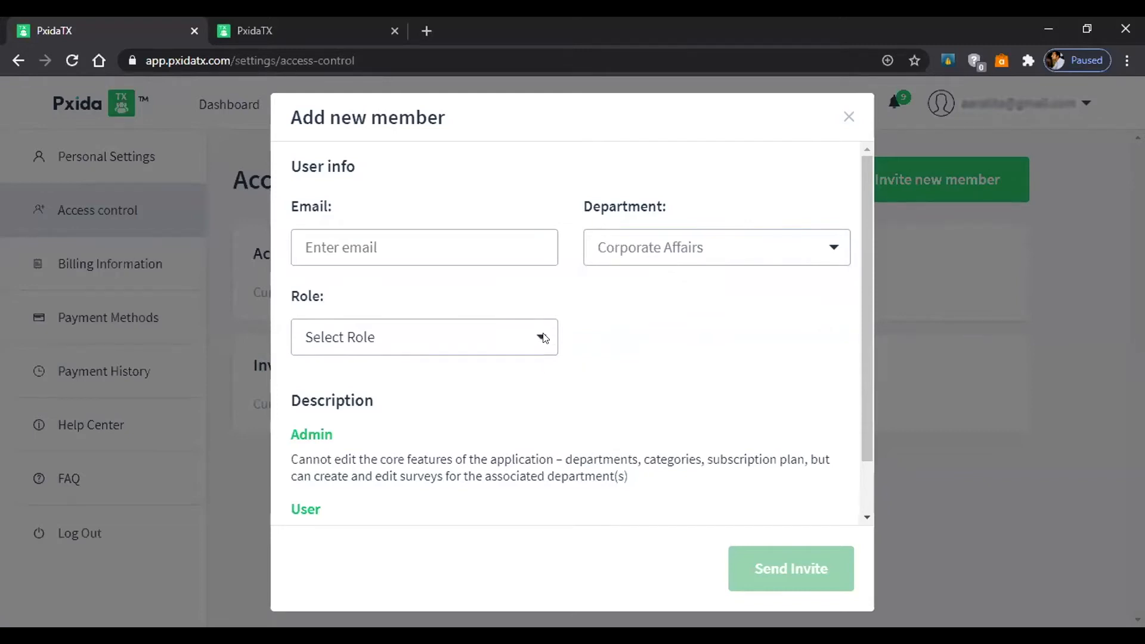
left_click(544, 339)
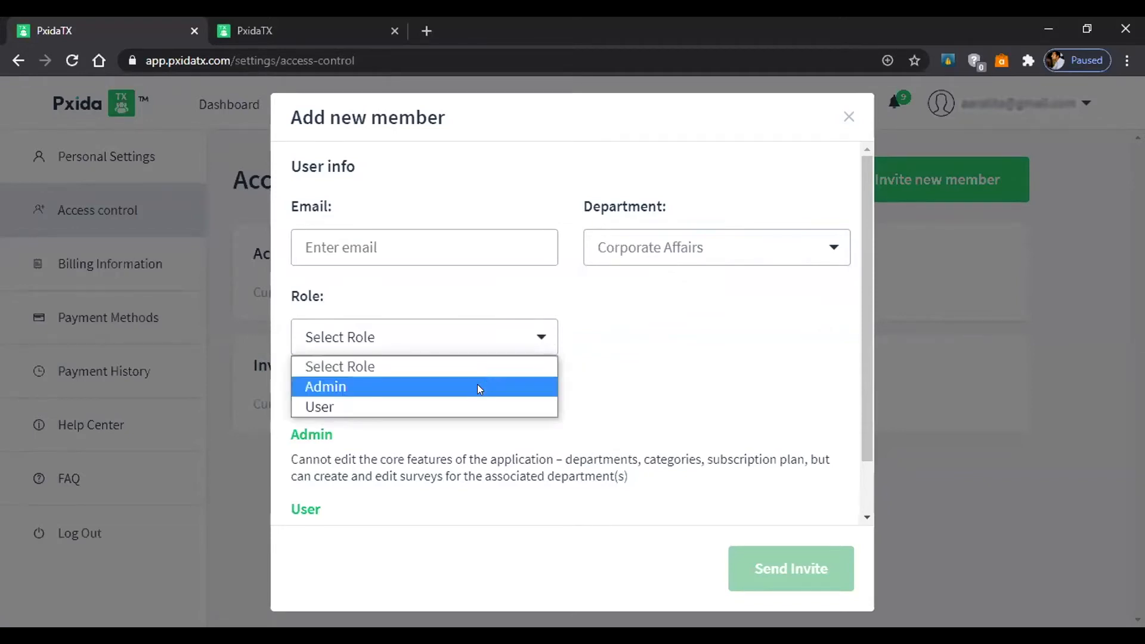
left_click(673, 410)
scroll(654, 358, "down", 1)
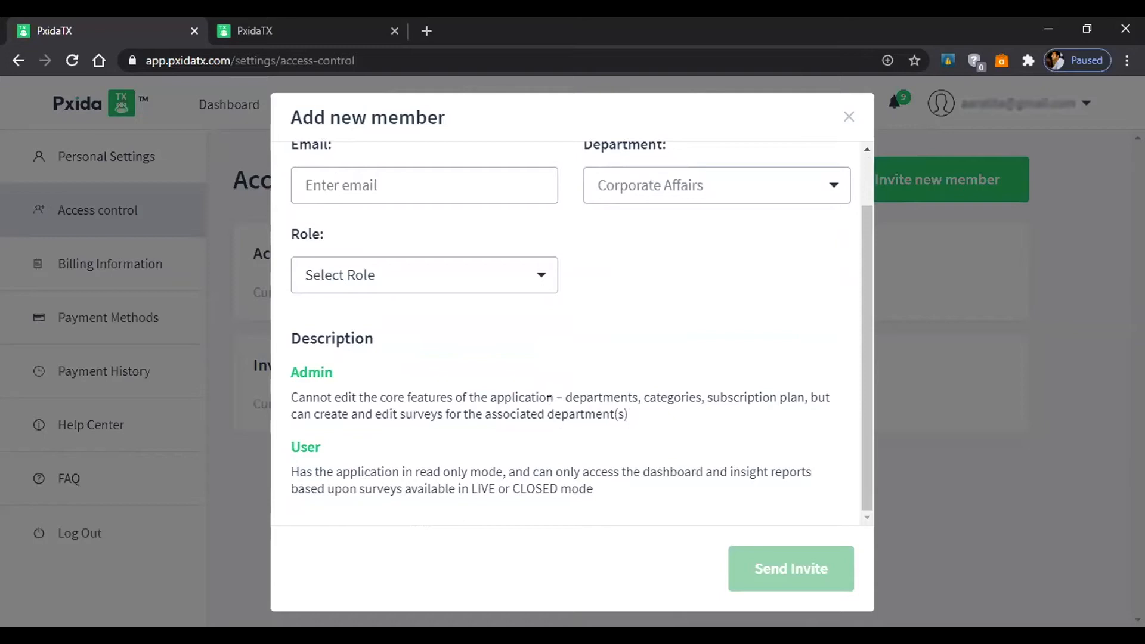
scroll(544, 389, "up", 1)
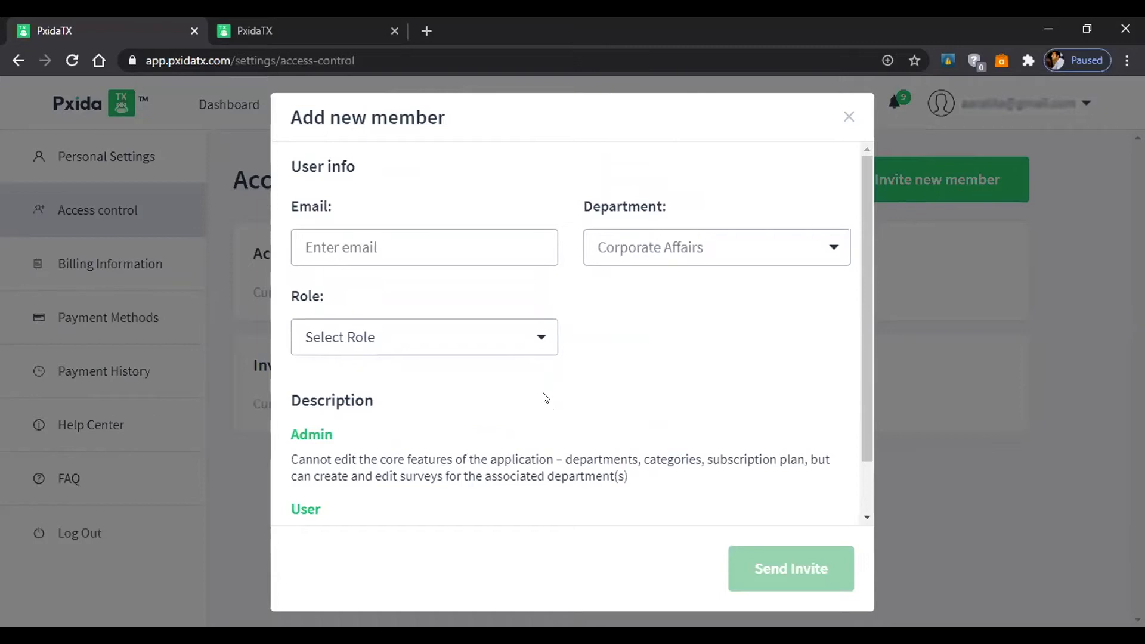
scroll(552, 386, "down", 1)
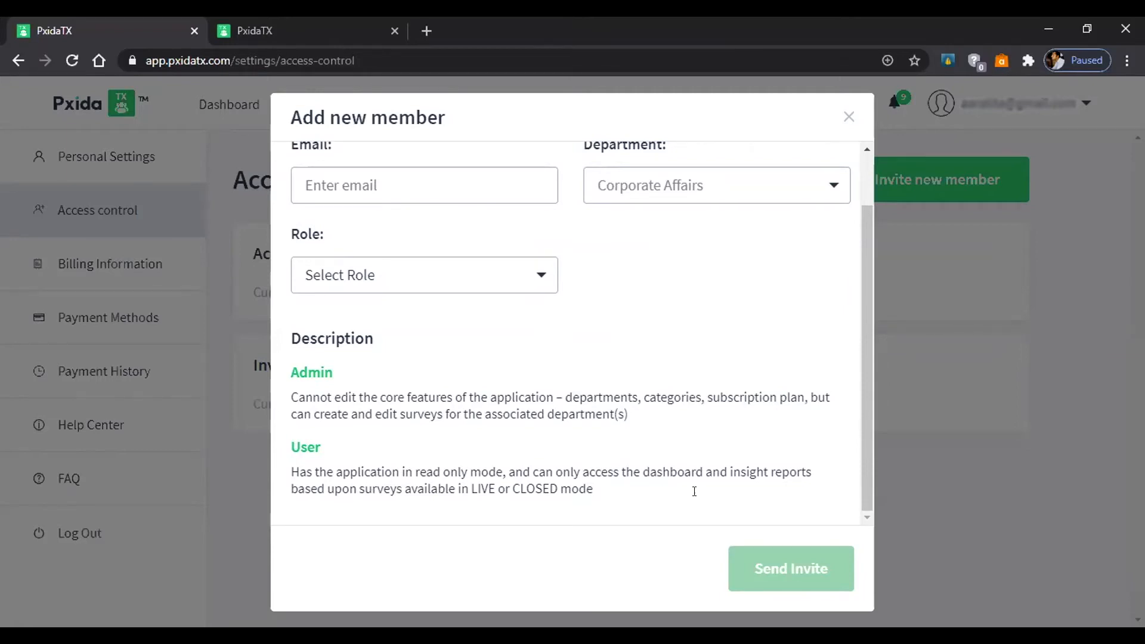
left_click(847, 117)
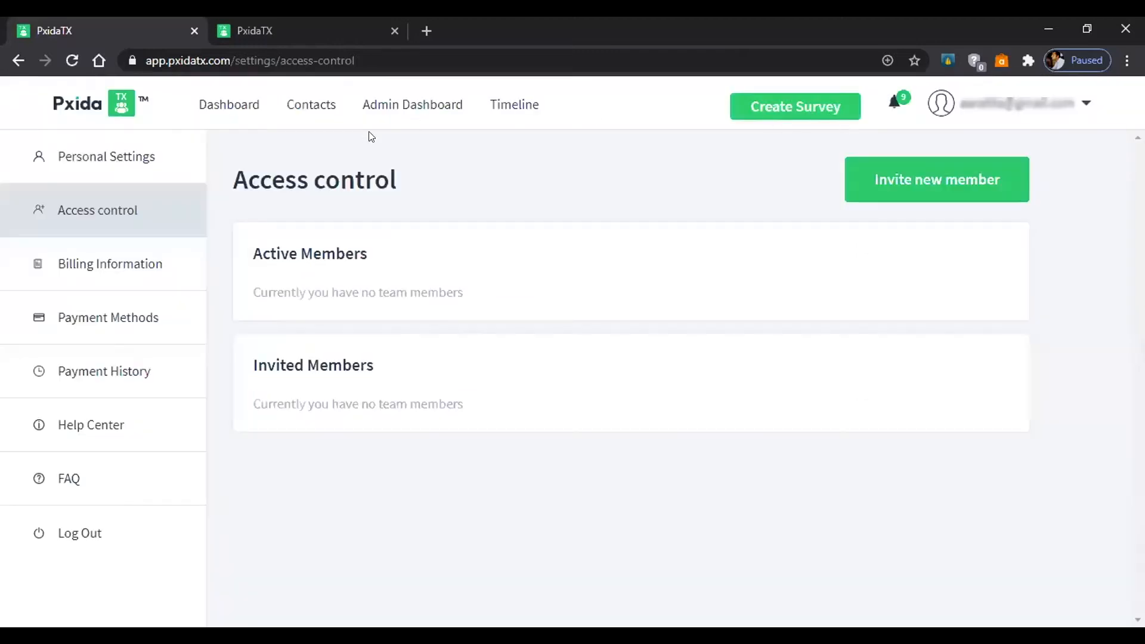
In the contacts overview, inspect the Create Contact form's email and name fields, then close it unsaved.
left_click(311, 114)
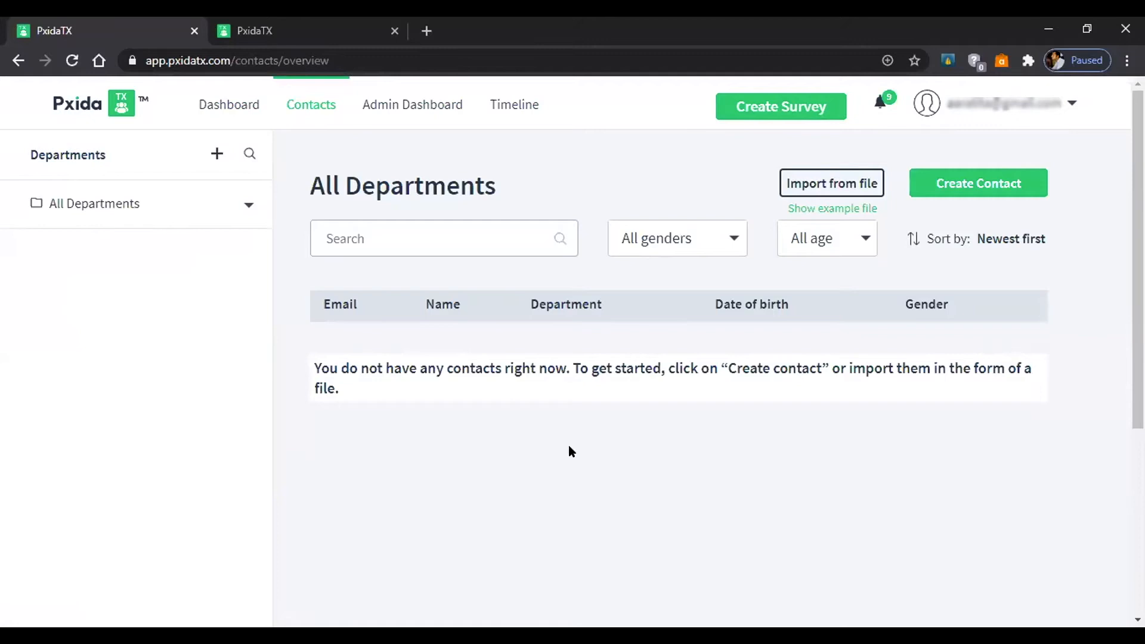
left_click(972, 182)
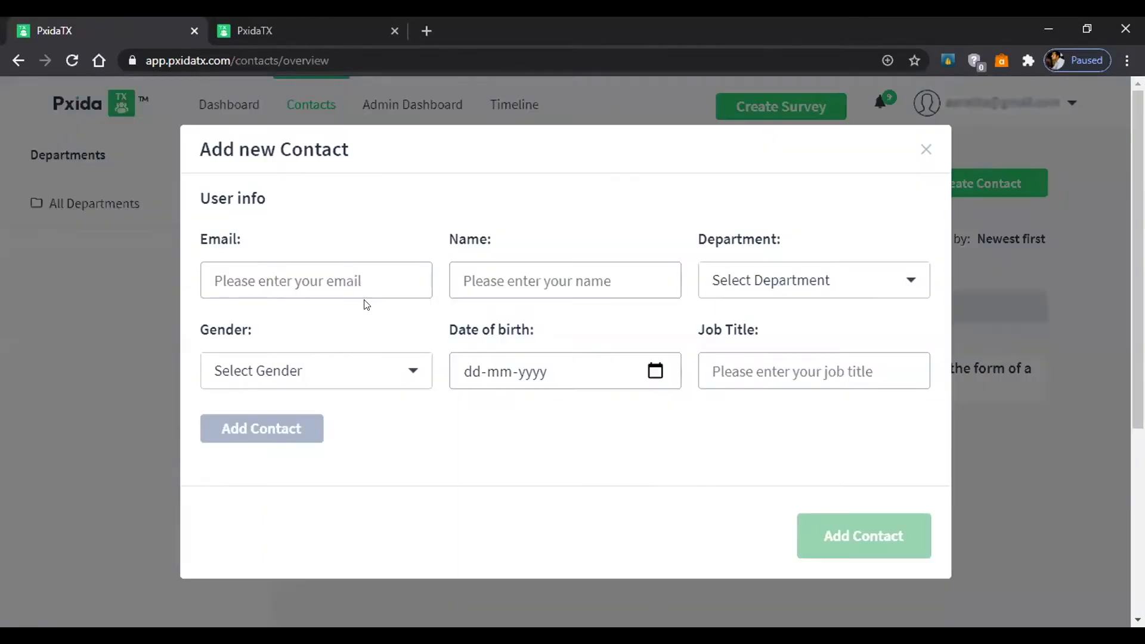
left_click(355, 283)
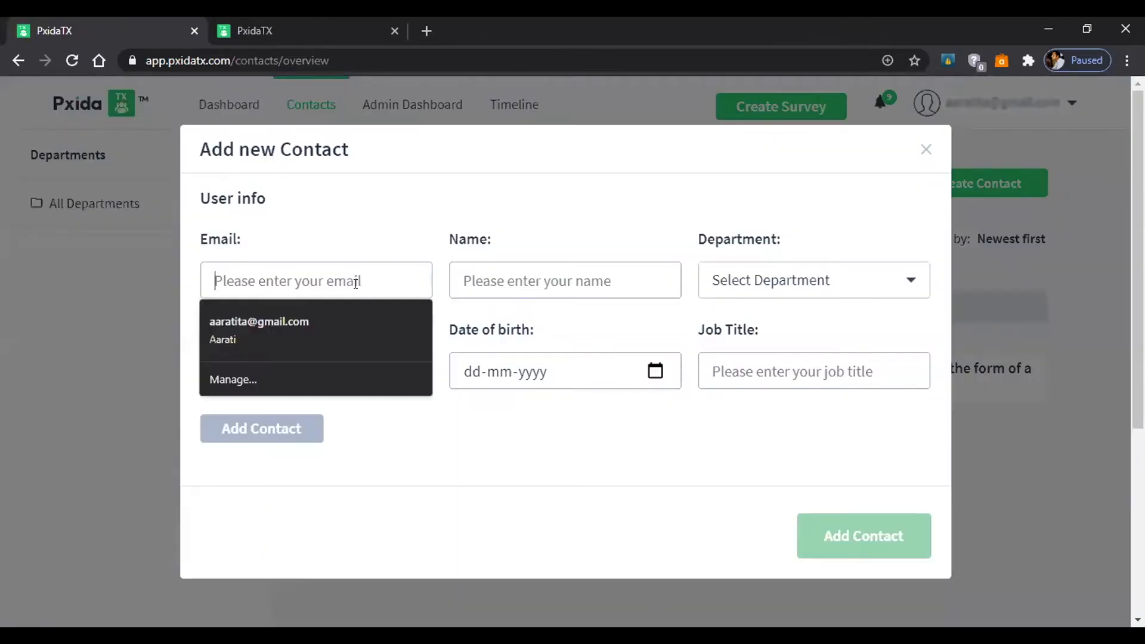
left_click(528, 285)
left_click(683, 439)
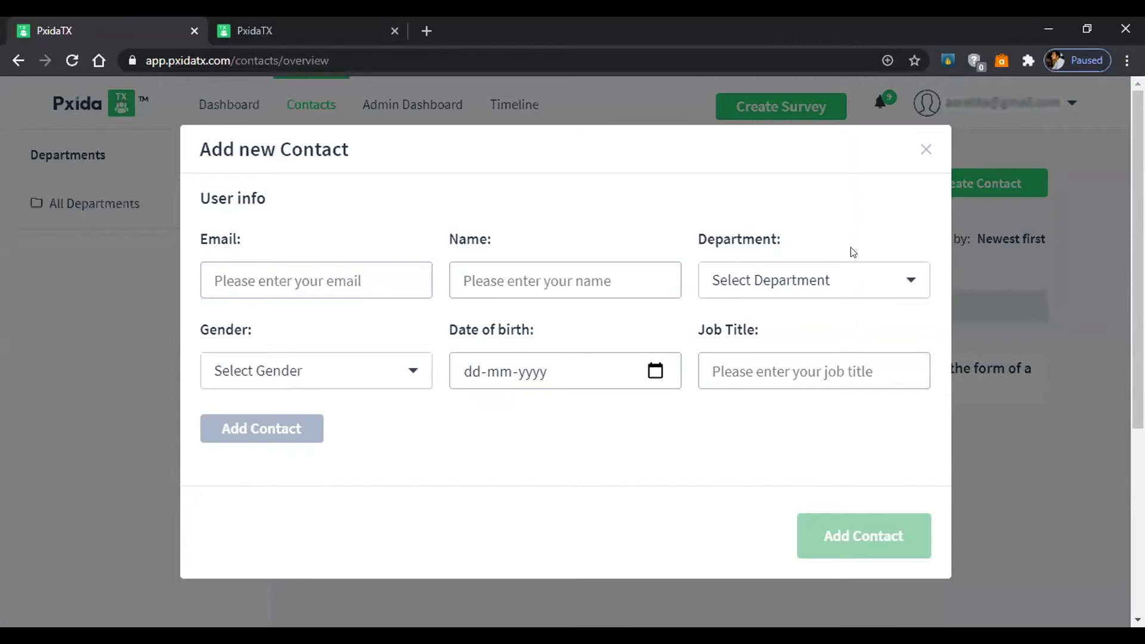
left_click(925, 152)
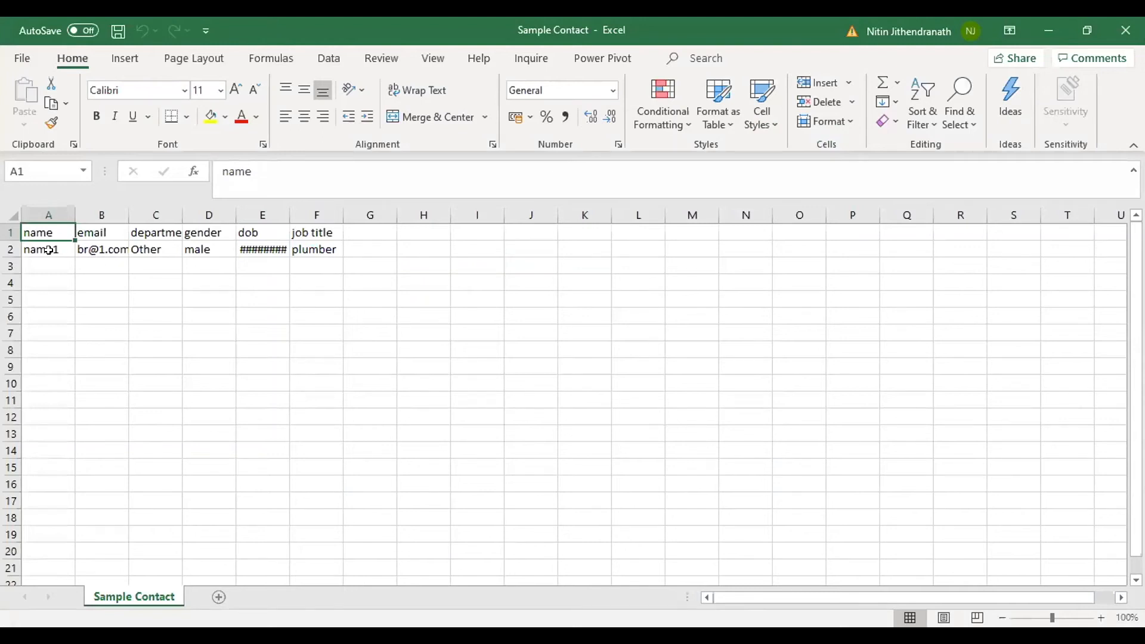
Check the sample contact's name in cell A2 and email in cell B2.
left_click(60, 249)
left_click(92, 246)
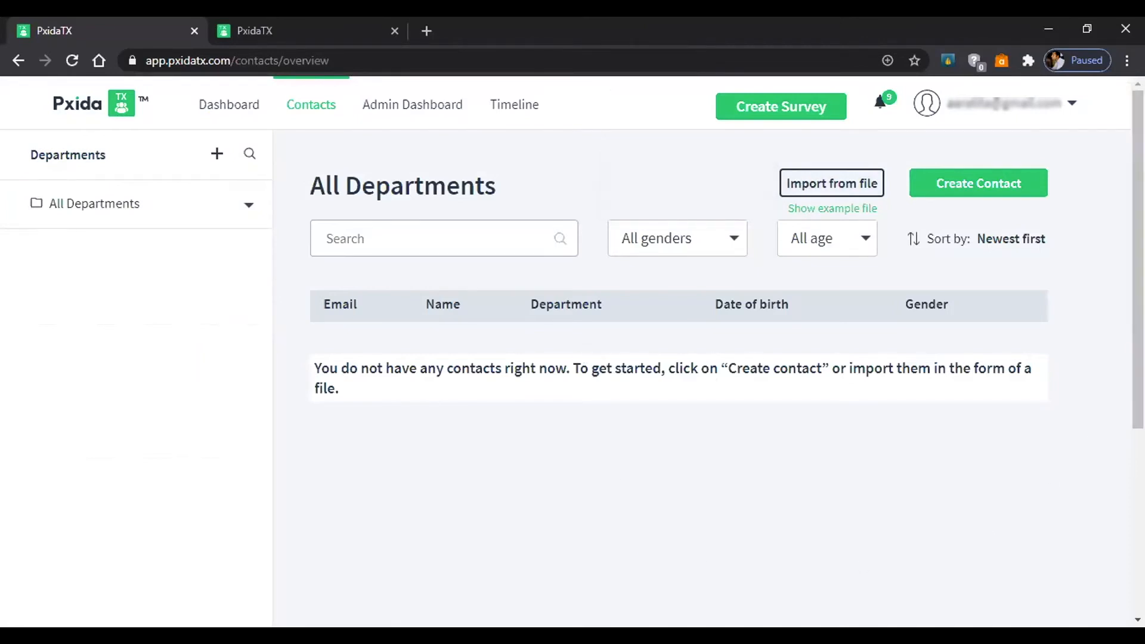
scroll(519, 284, "down", 1)
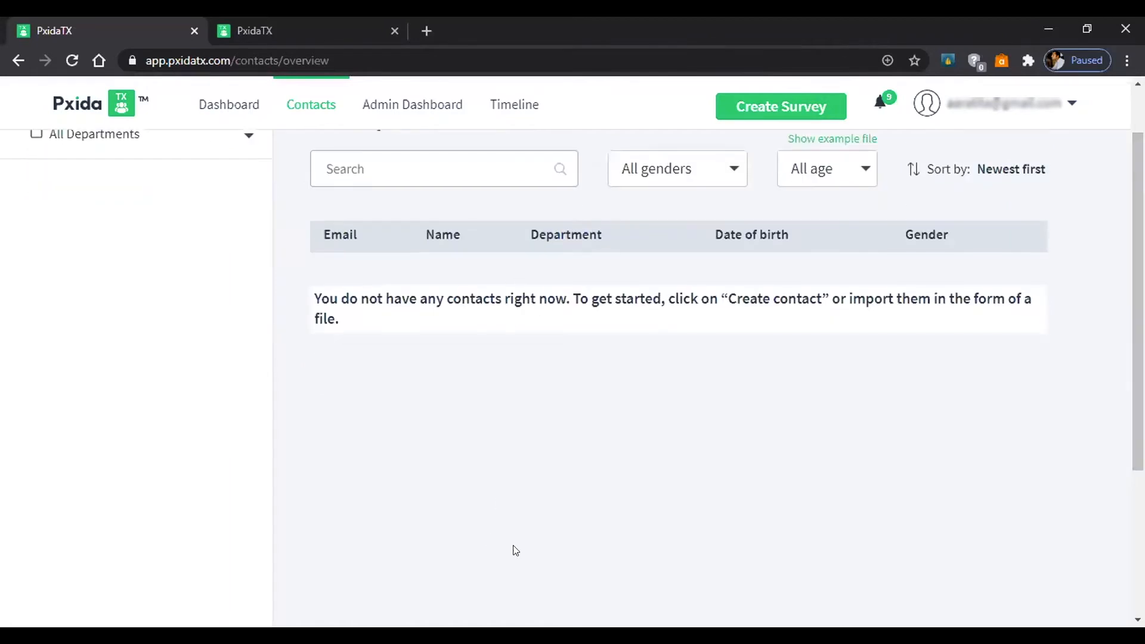
scroll(516, 550, "up", 1)
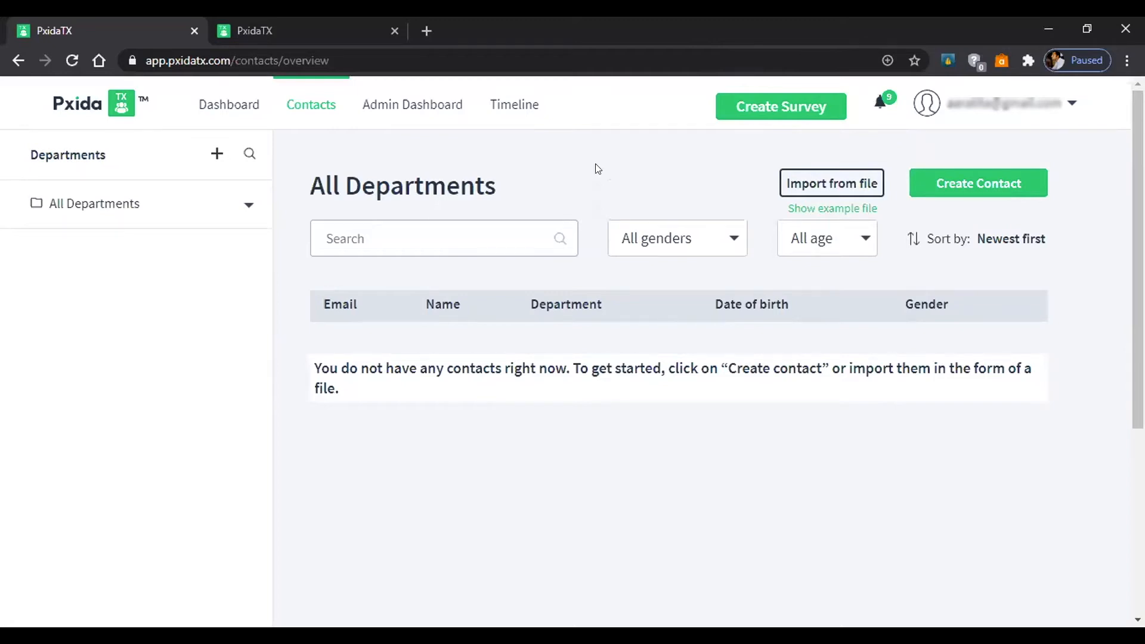
left_click(764, 116)
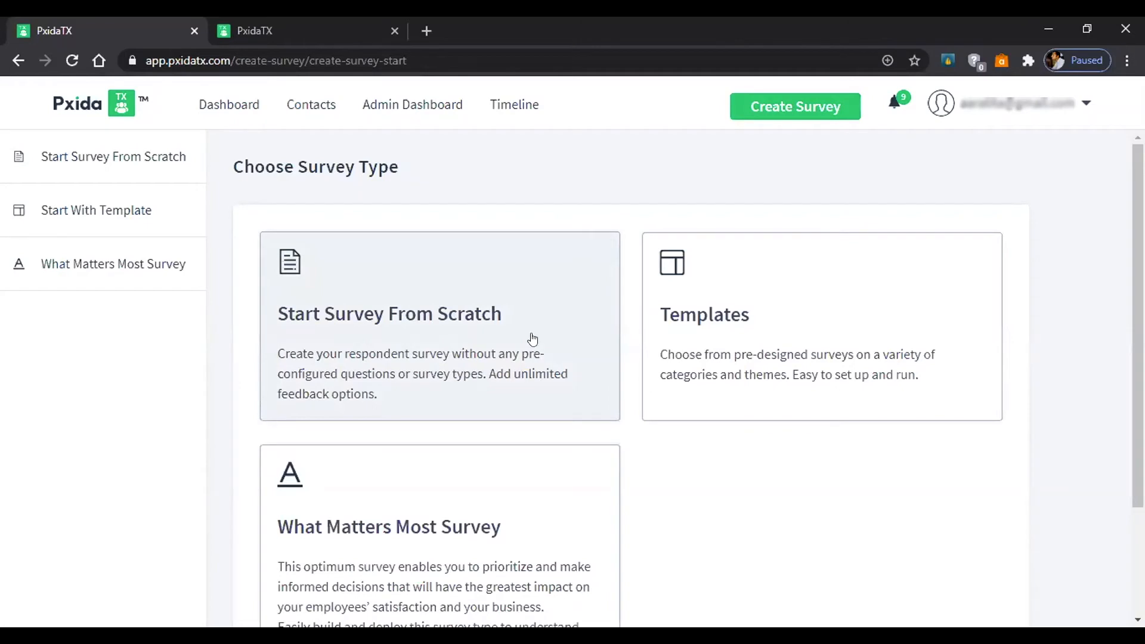
Start from a template and scroll All Templates down to Employee Pulse Survey 1.
left_click(709, 367)
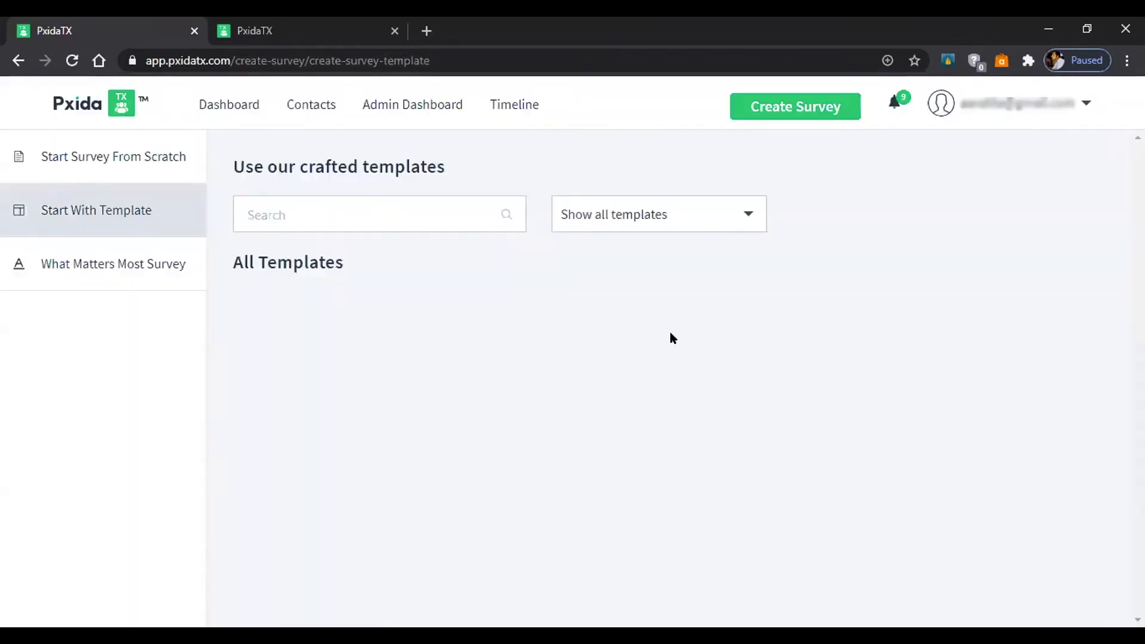
scroll(673, 338, "down", 1)
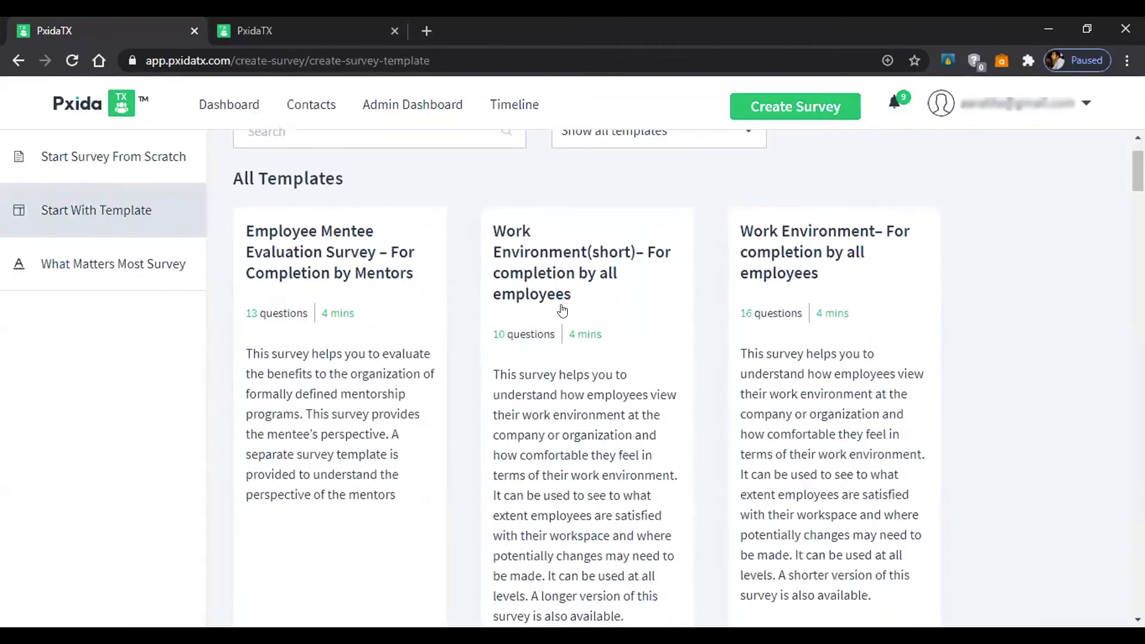
scroll(895, 322, "down", 1)
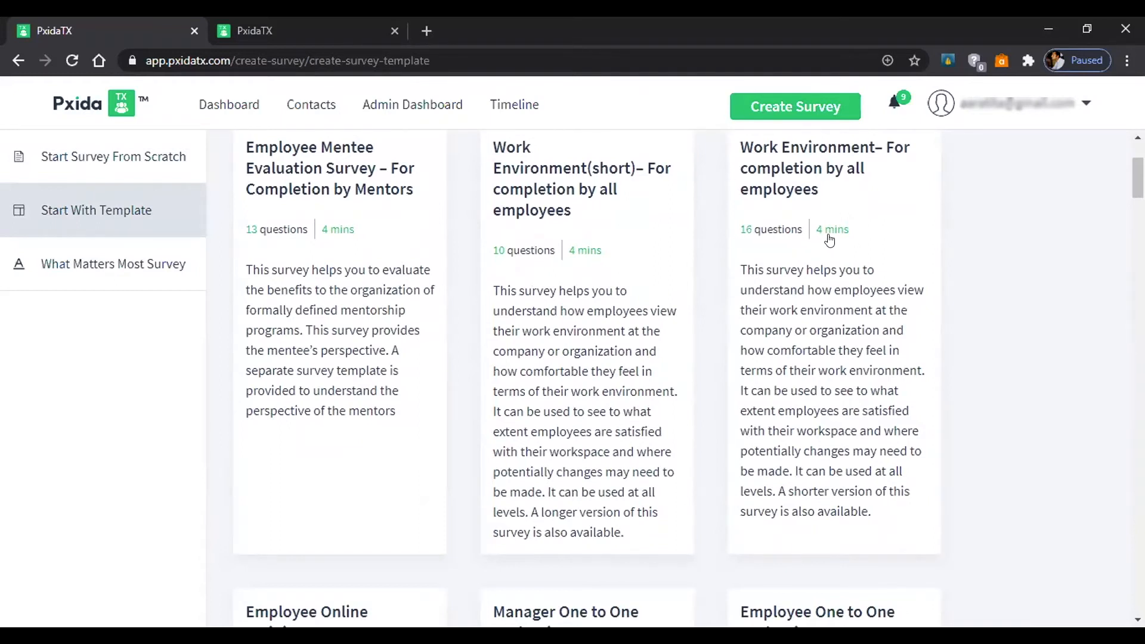
scroll(818, 258, "down", 3)
scroll(817, 257, "down", 12)
scroll(813, 268, "down", 13)
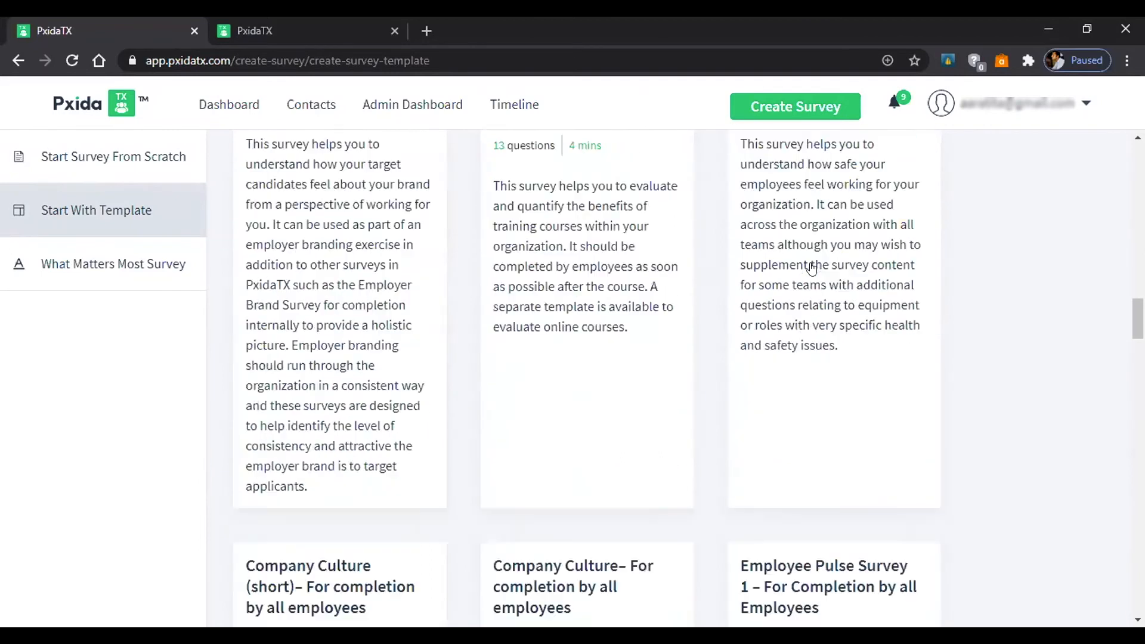
scroll(812, 268, "down", 3)
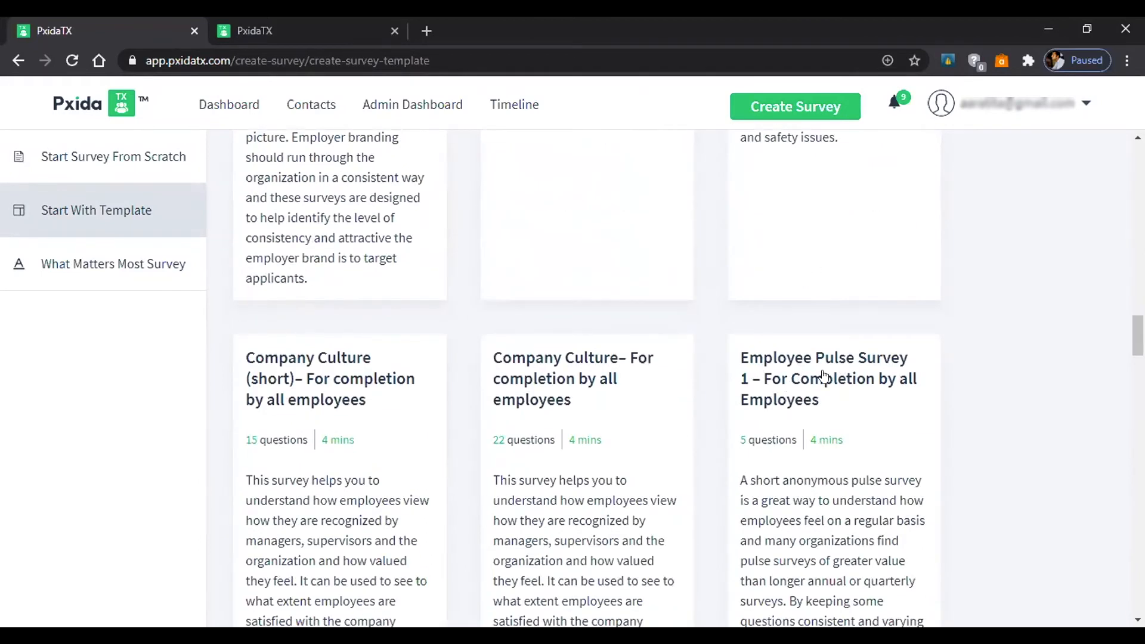
Preview Employee Pulse Survey 1's five questions and use it for the new survey.
left_click(791, 374)
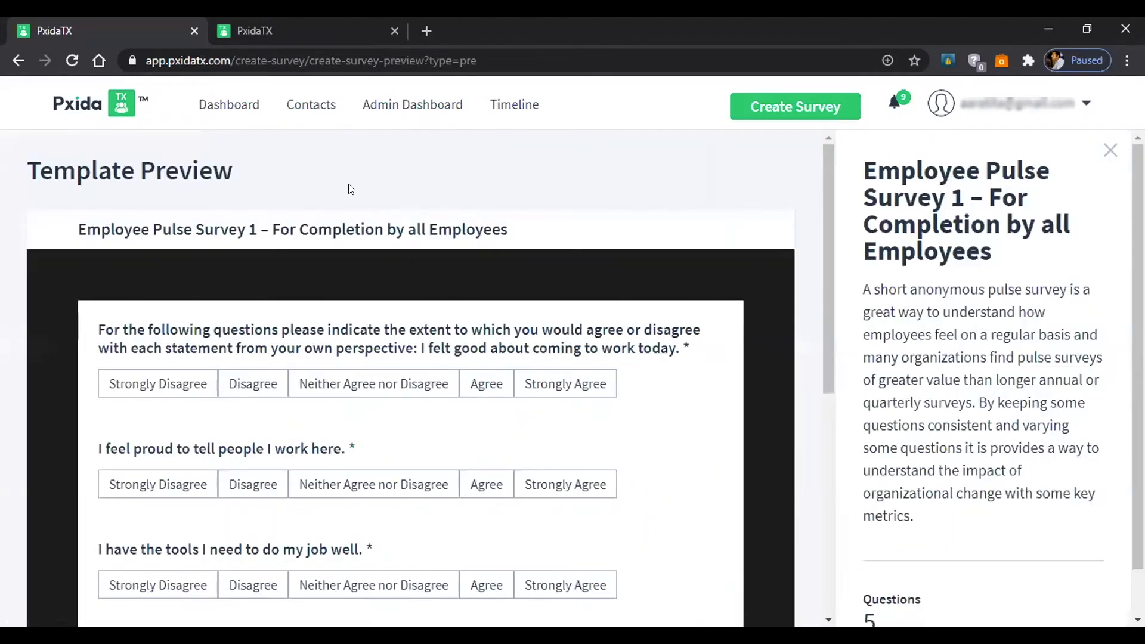
scroll(799, 221, "down", 1)
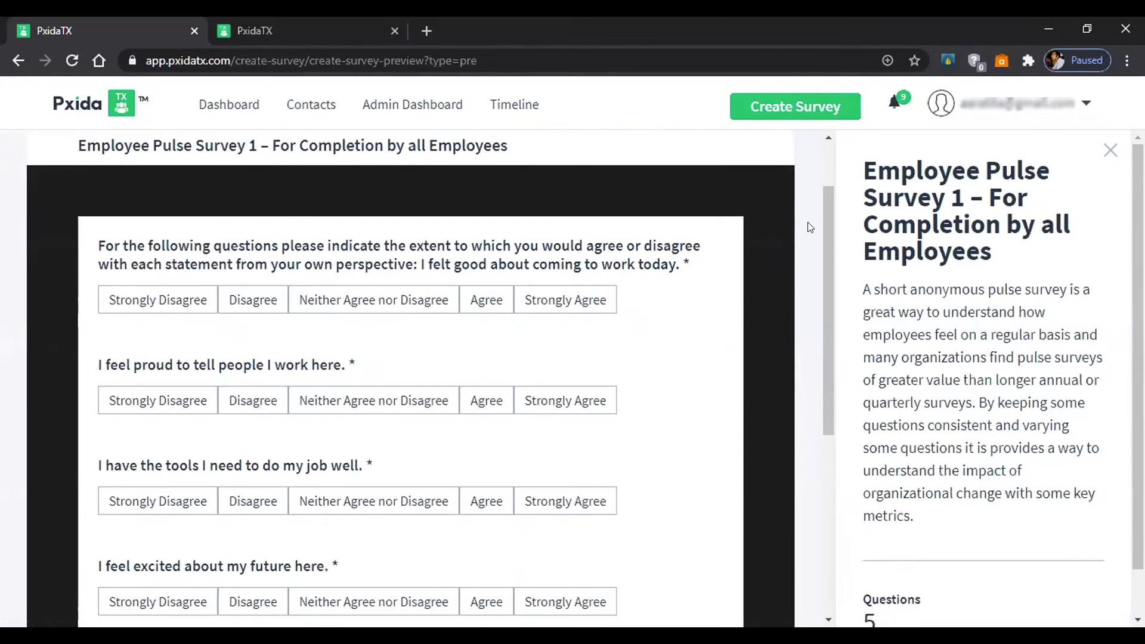
scroll(818, 243, "down", 1)
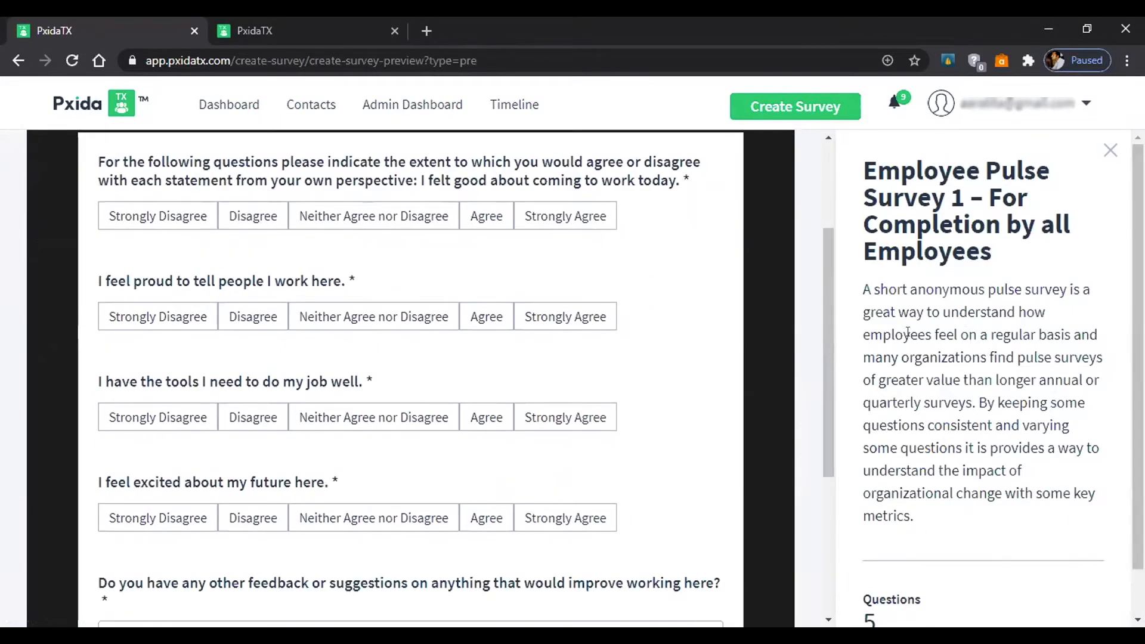
scroll(825, 459, "down", 1)
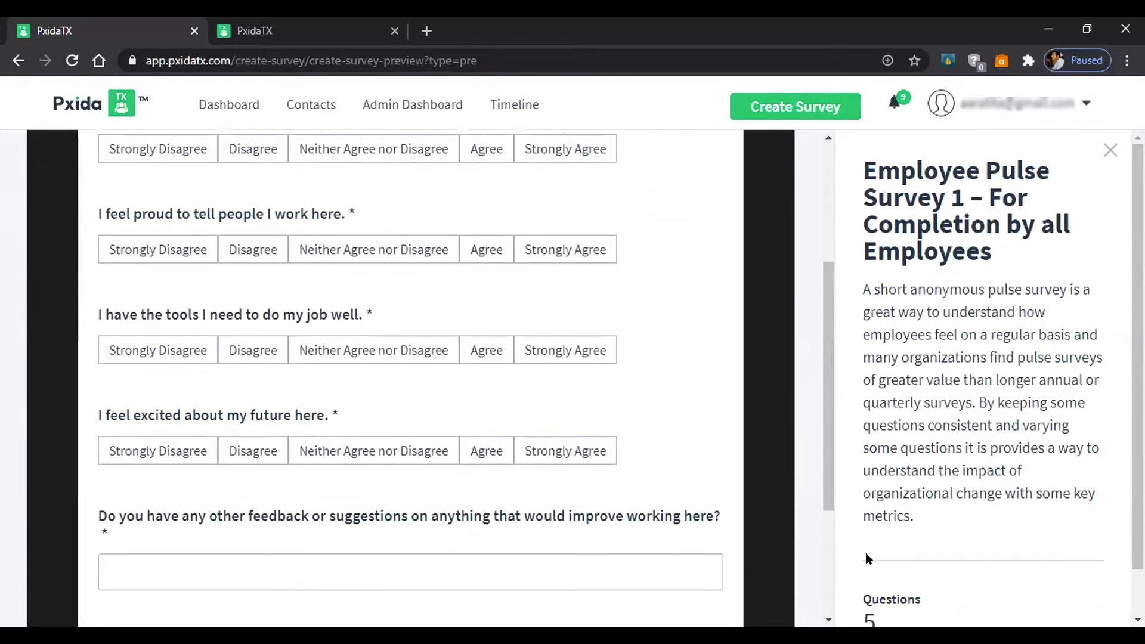
scroll(1067, 576, "down", 1)
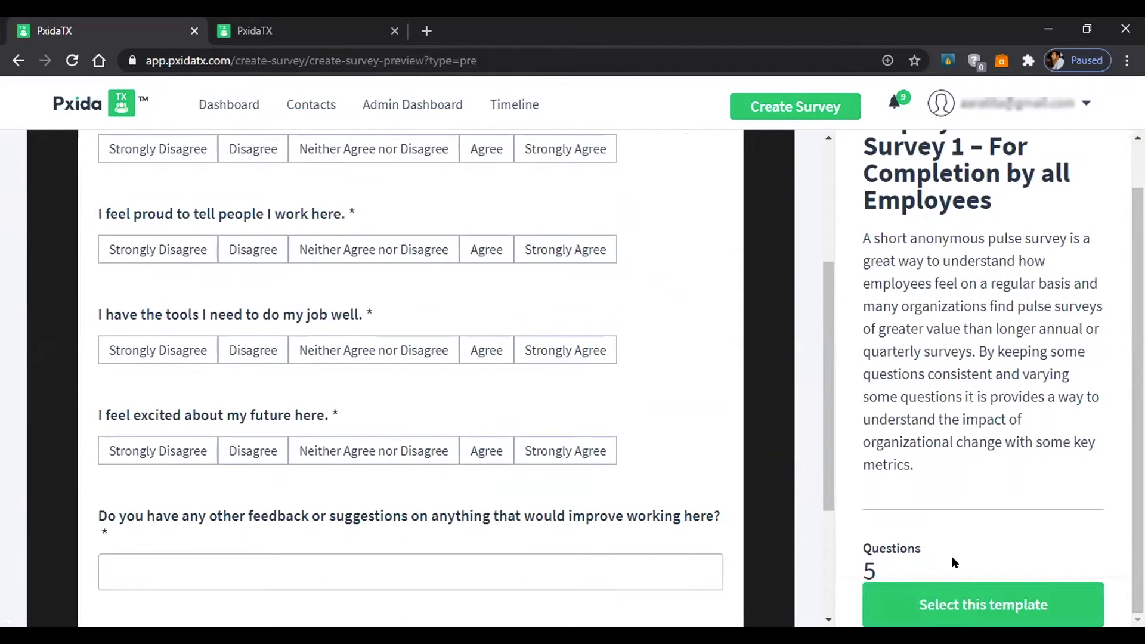
left_click(951, 596)
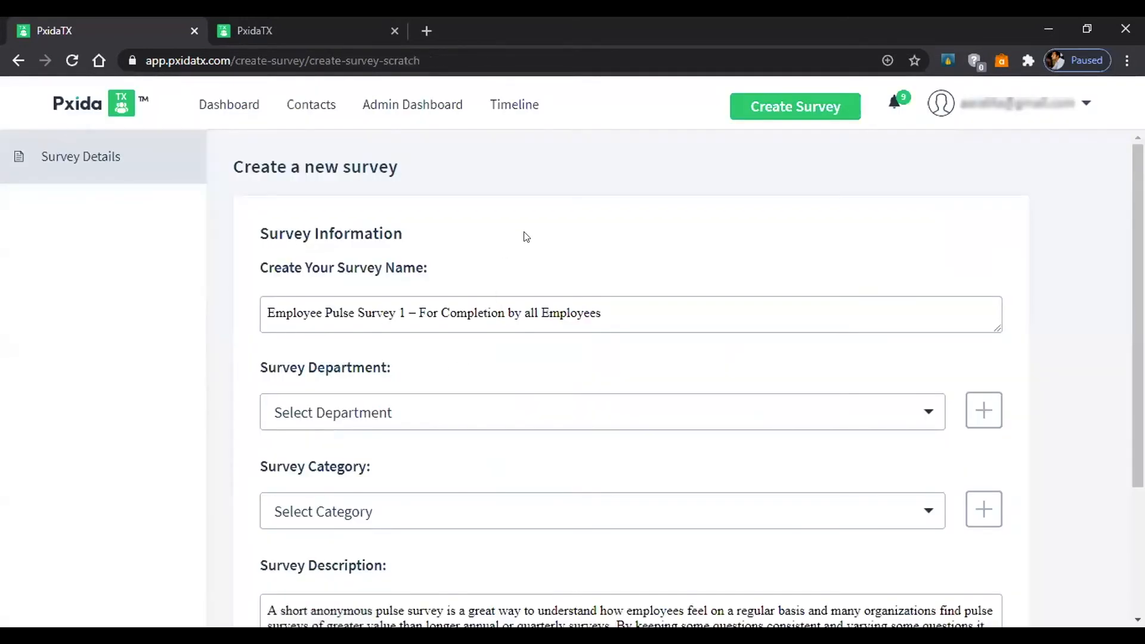
Set the survey department to Customer Service without adding a new department.
scroll(683, 222, "down", 1)
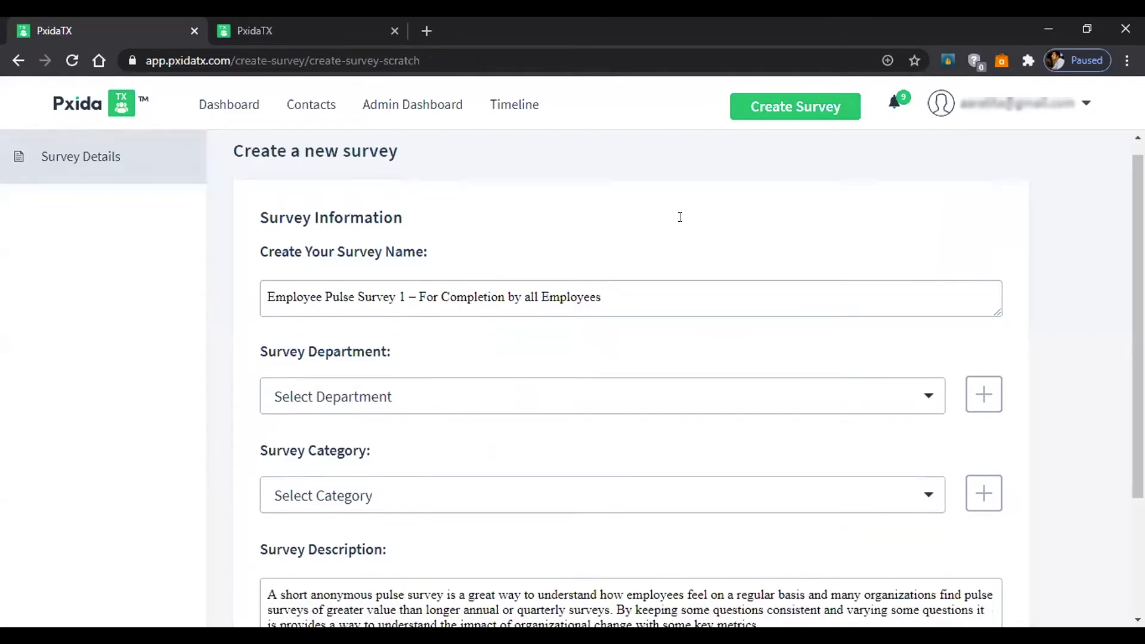
scroll(675, 224, "up", 1)
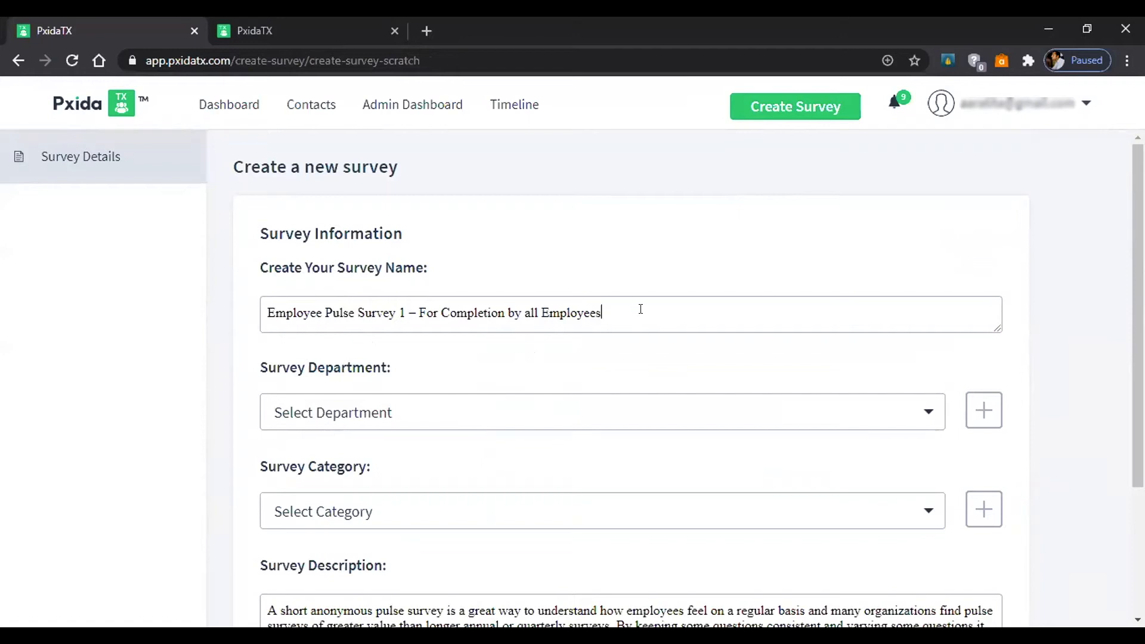
scroll(746, 358, "down", 2)
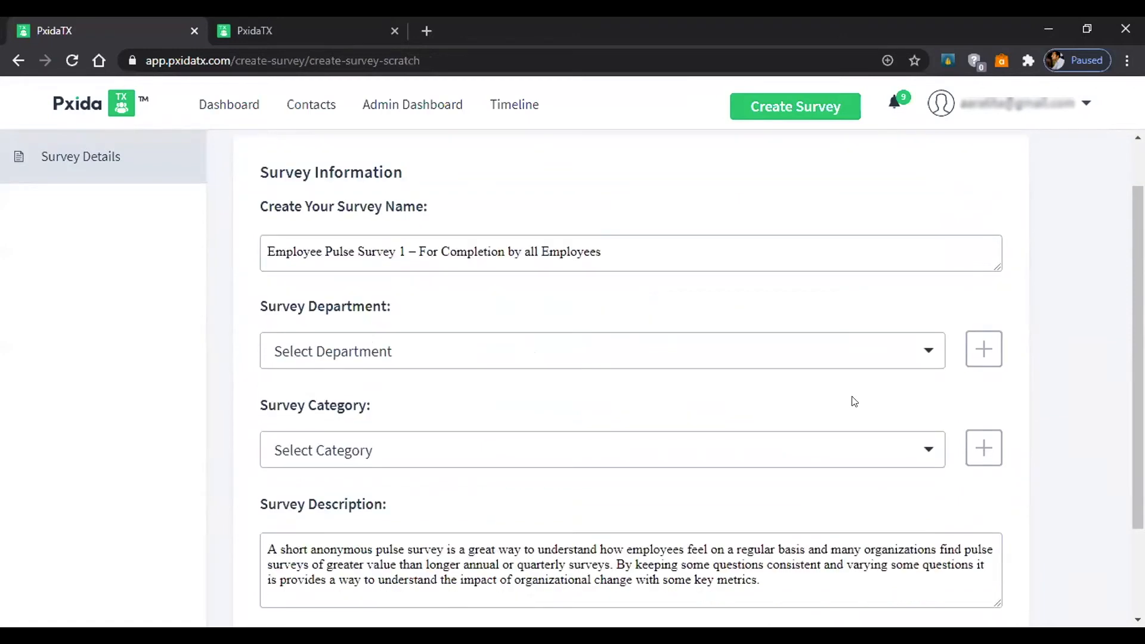
left_click(932, 332)
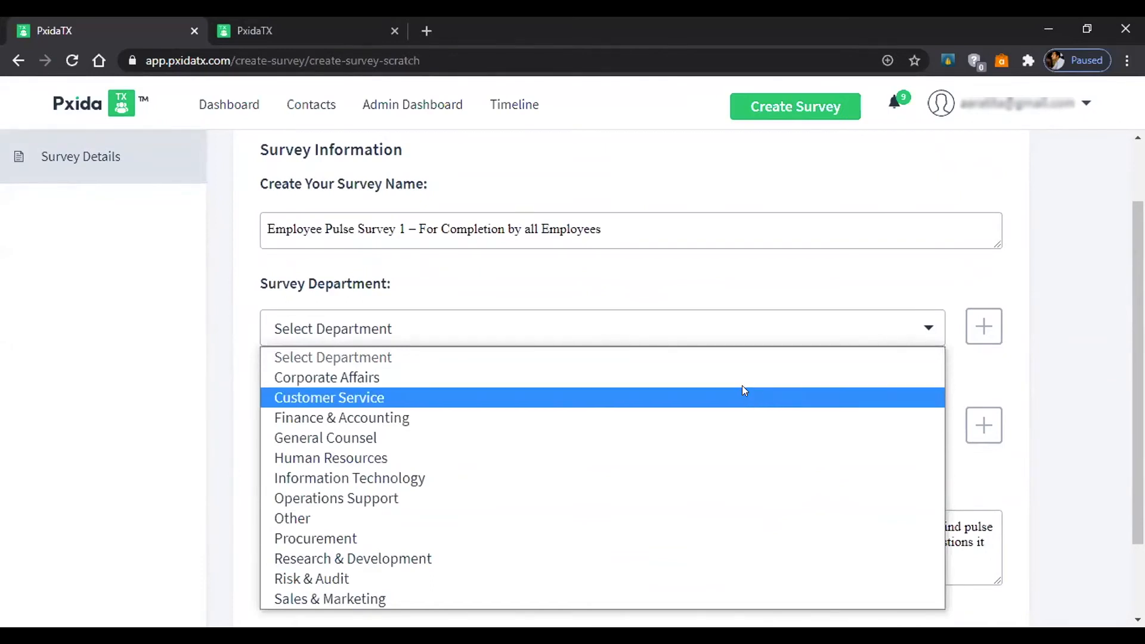
left_click(743, 391)
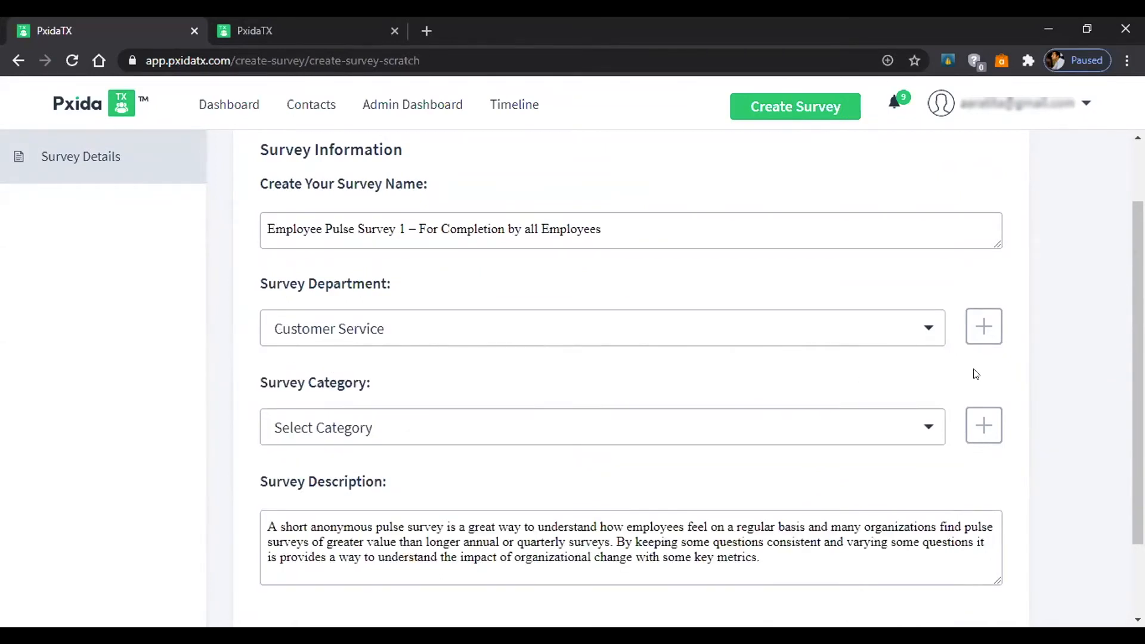
left_click(918, 333)
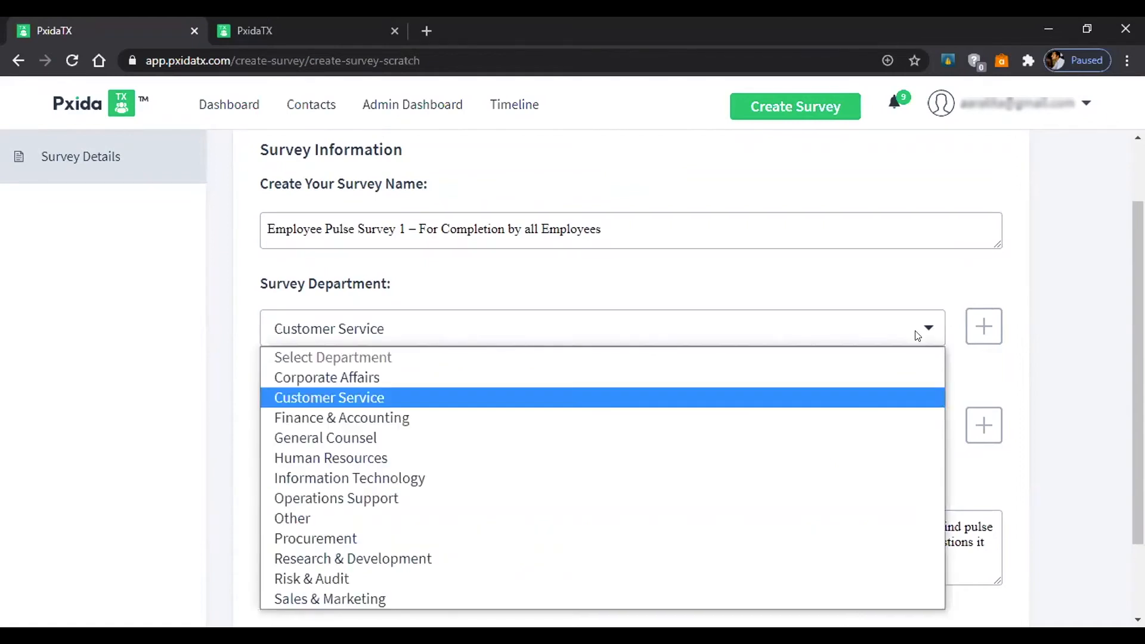
left_click(751, 279)
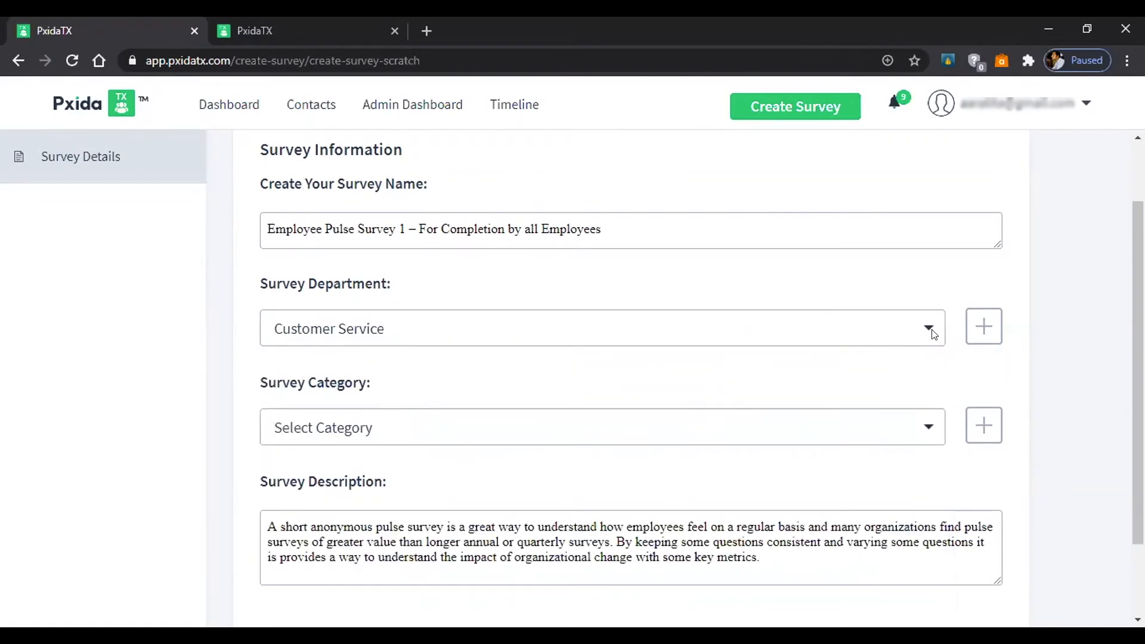
left_click(983, 325)
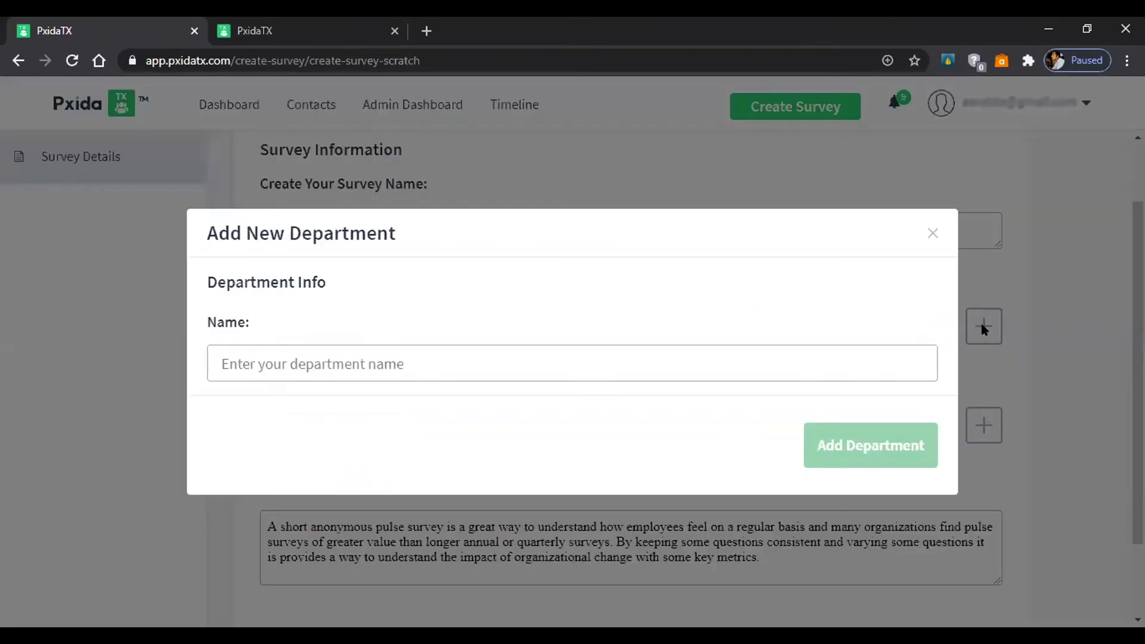
left_click(931, 234)
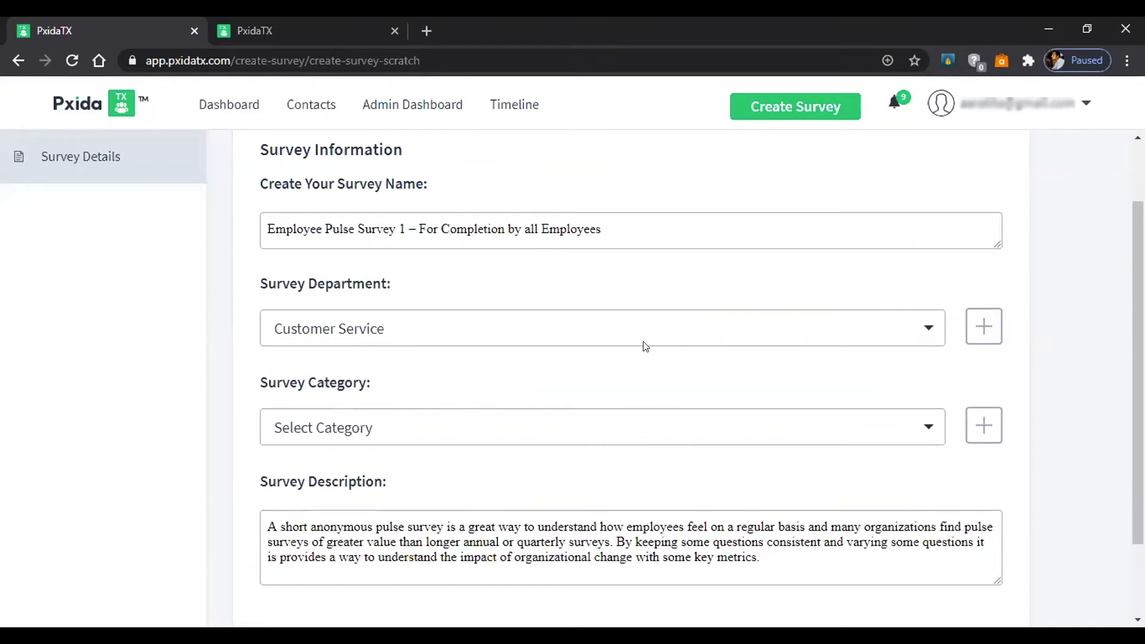
Set the survey category to Other and end the description with a full stop.
scroll(645, 346, "down", 2)
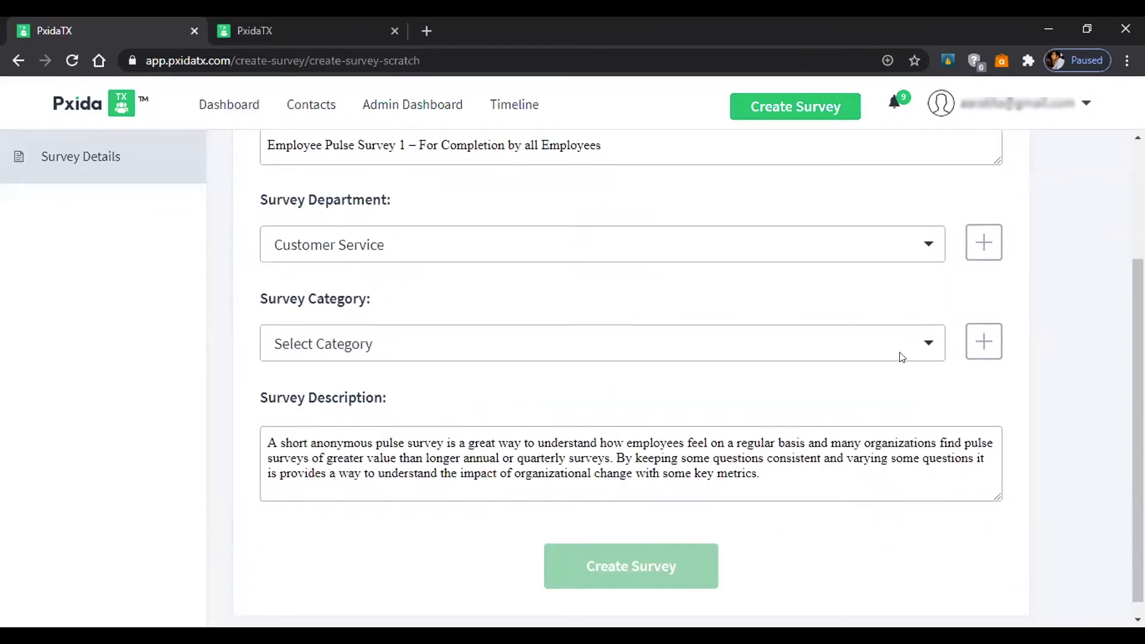
left_click(928, 346)
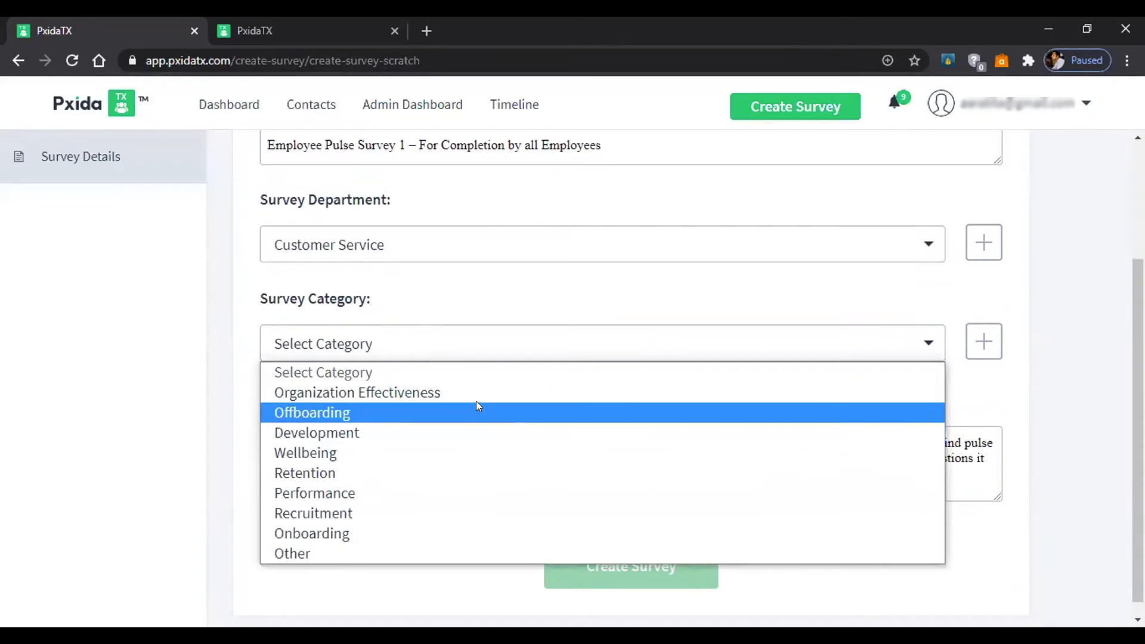
left_click(366, 551)
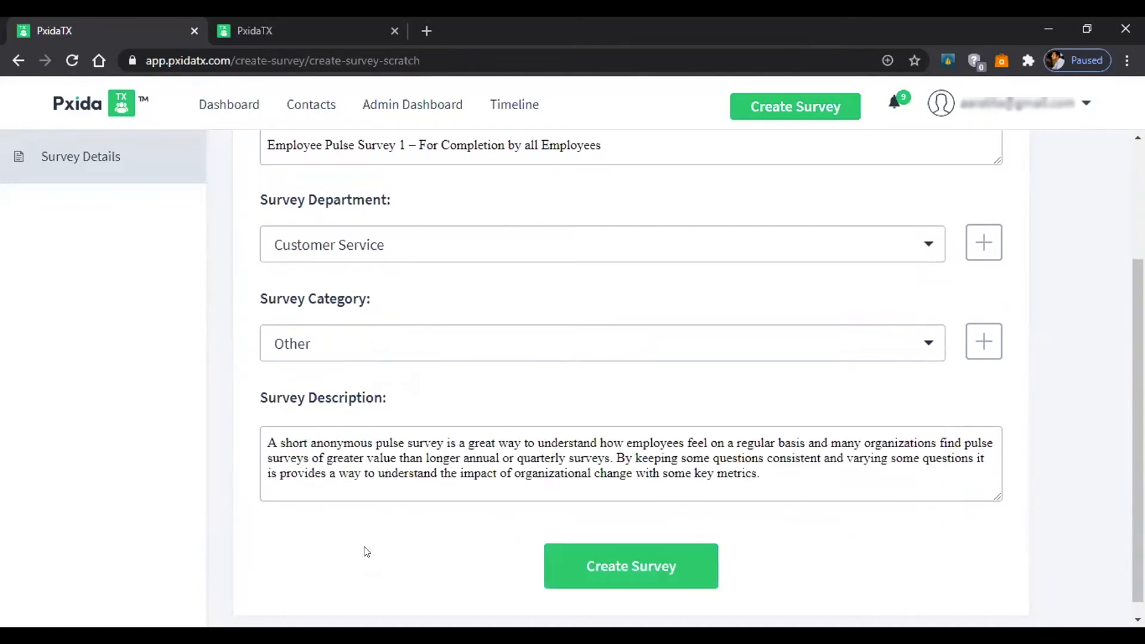
scroll(835, 389, "down", 1)
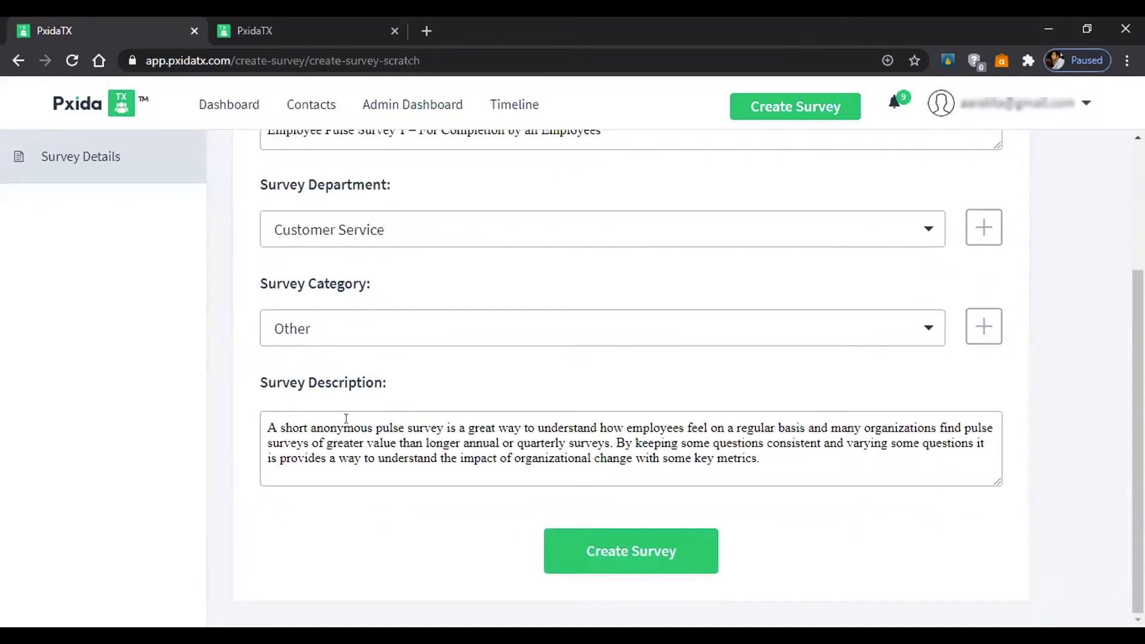
left_click(760, 457)
type(".")
Create the Employee Pulse Survey and scroll through its new setup page.
left_click(675, 559)
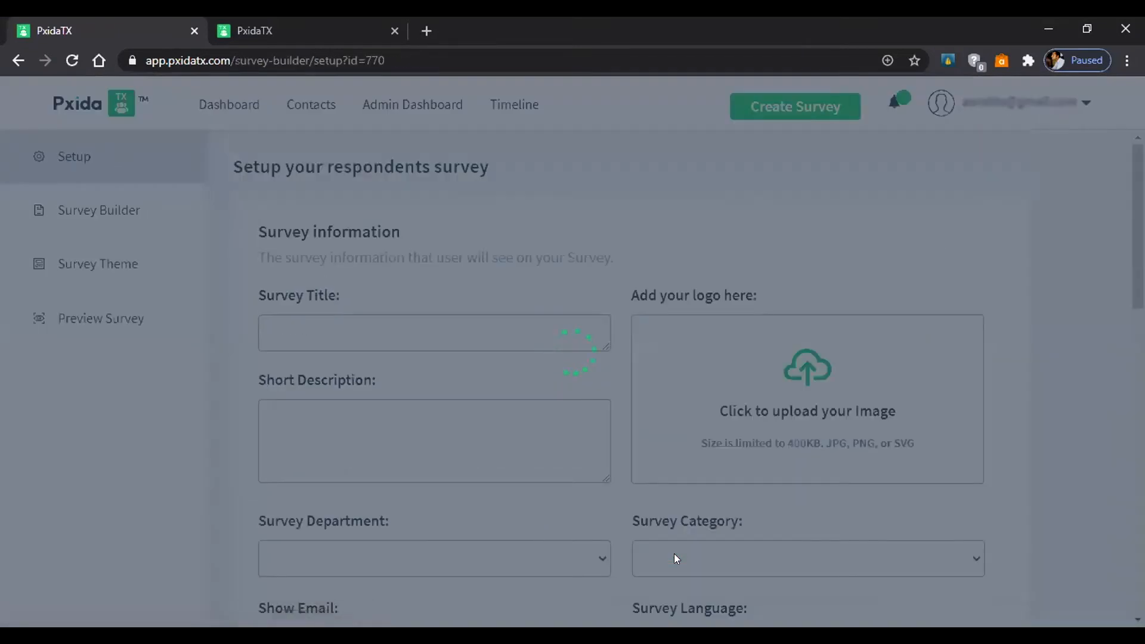
scroll(534, 255, "down", 1)
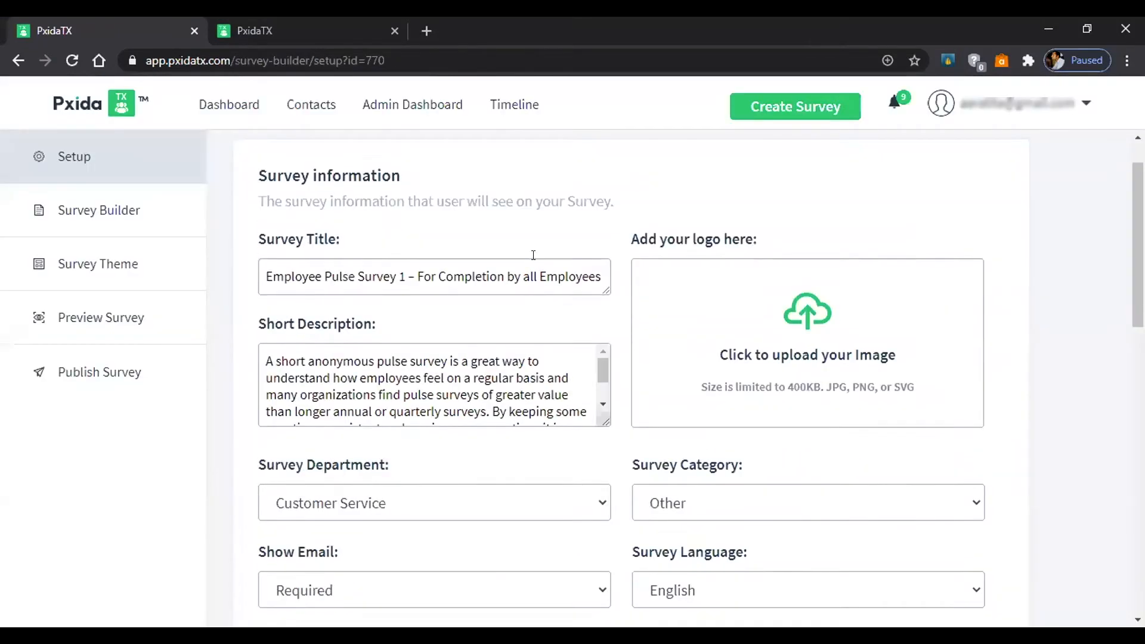
scroll(533, 255, "down", 1)
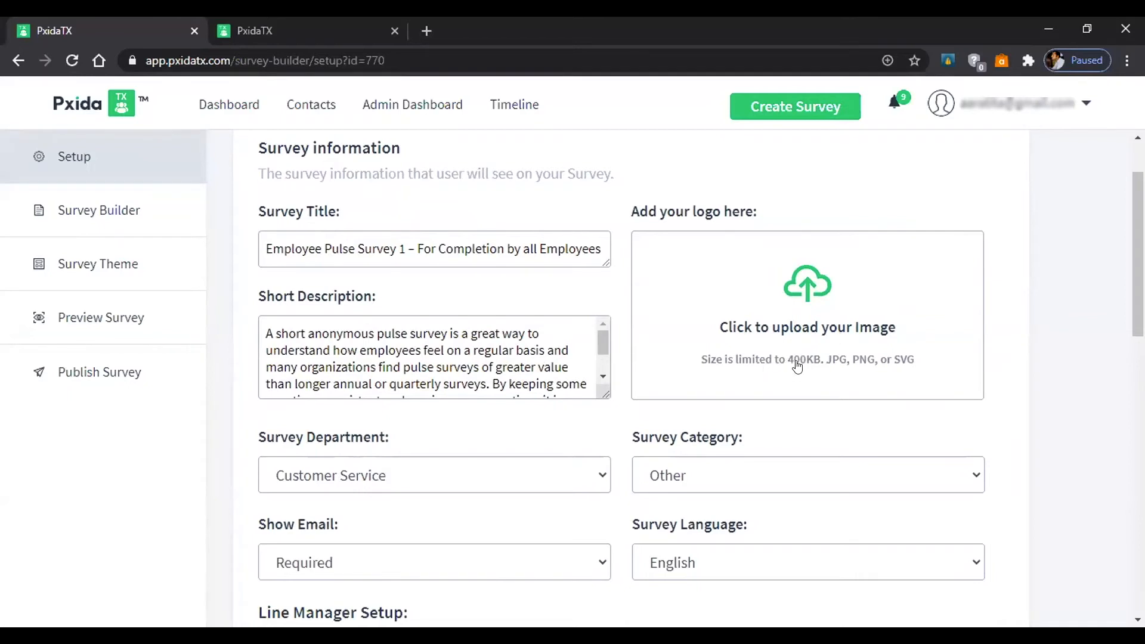
scroll(799, 364, "down", 1)
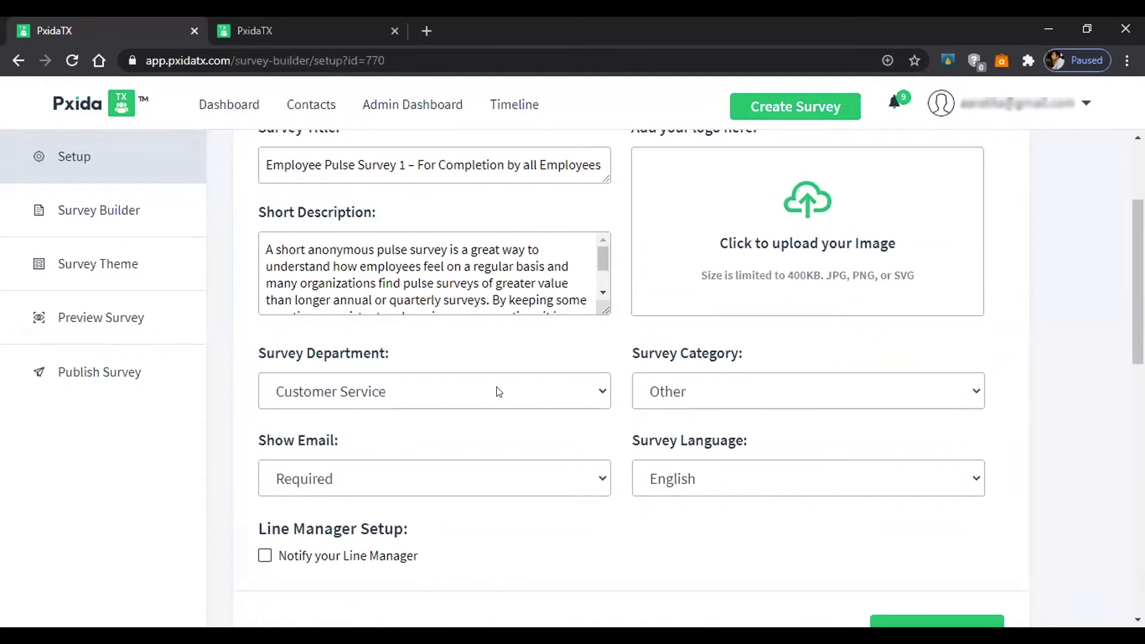
scroll(498, 392, "down", 1)
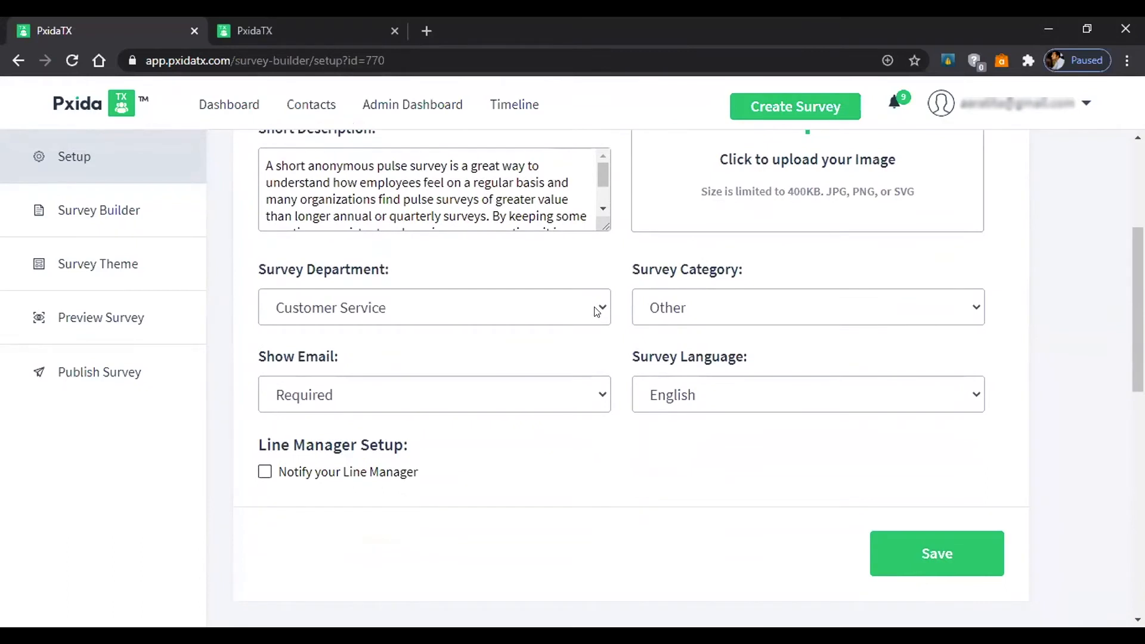
Keep Customer Service as department, email Required and English as survey language.
left_click(597, 311)
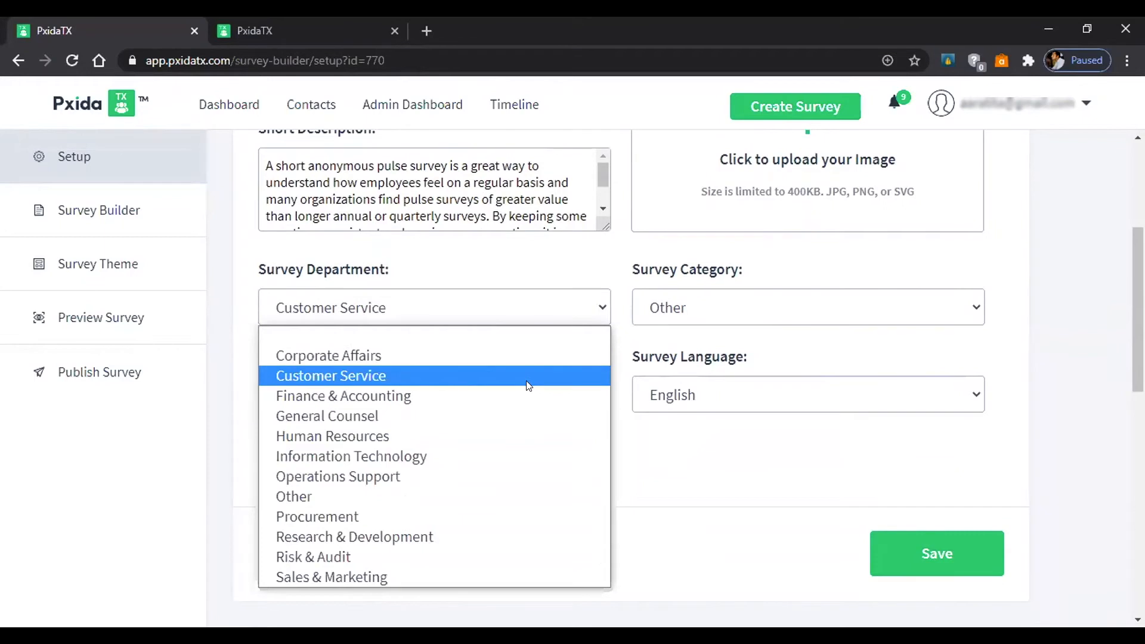
left_click(527, 310)
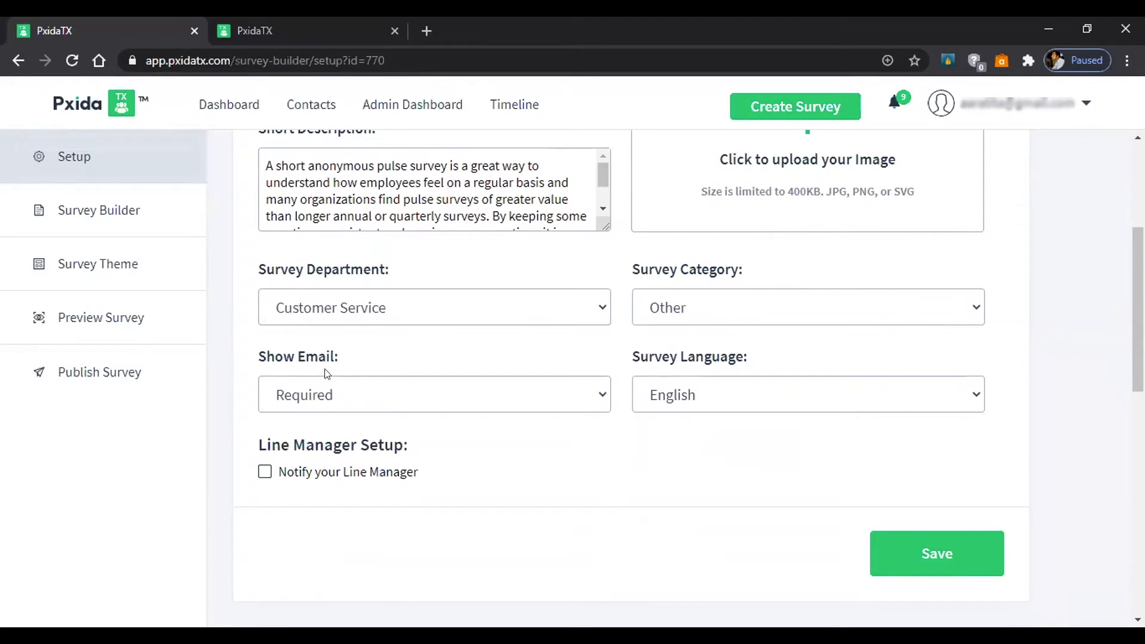
left_click(596, 398)
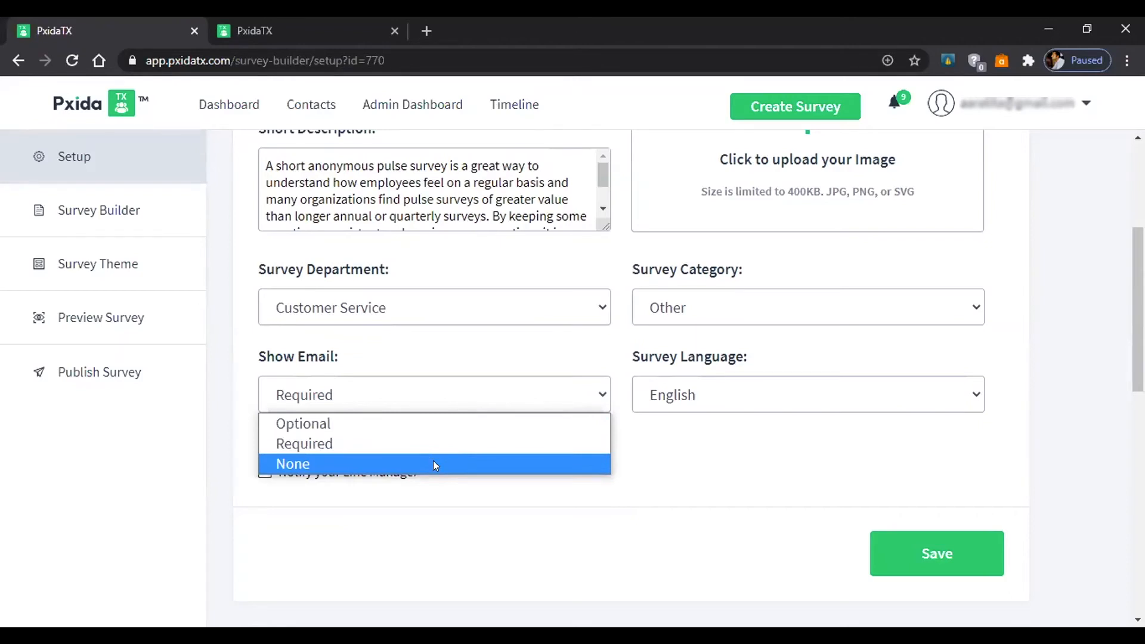
left_click(376, 443)
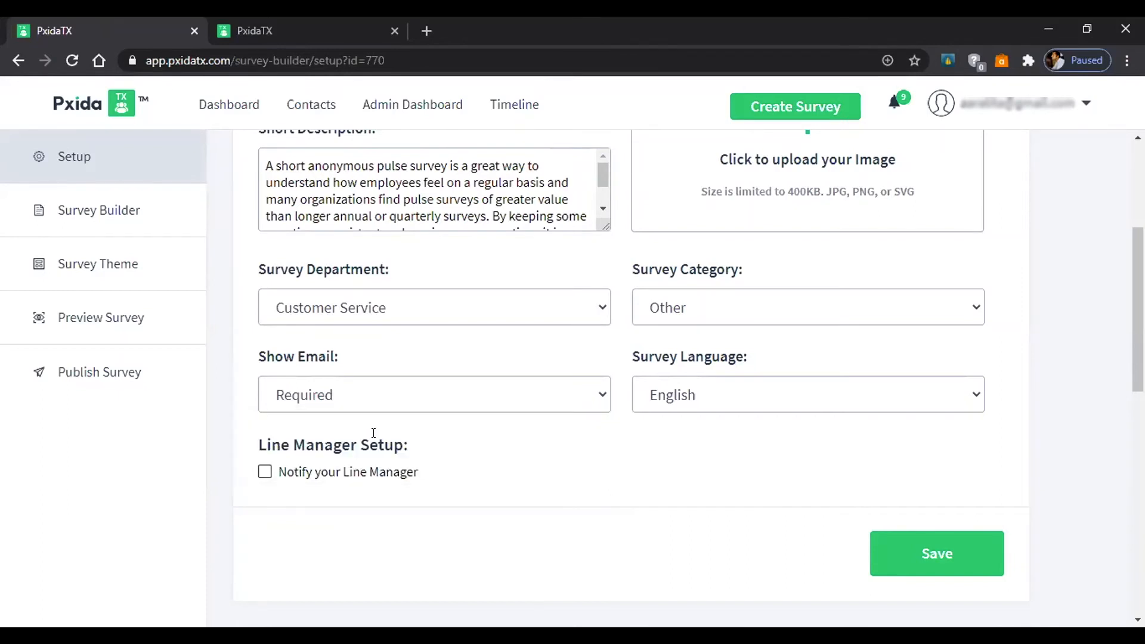
scroll(775, 430, "down", 1)
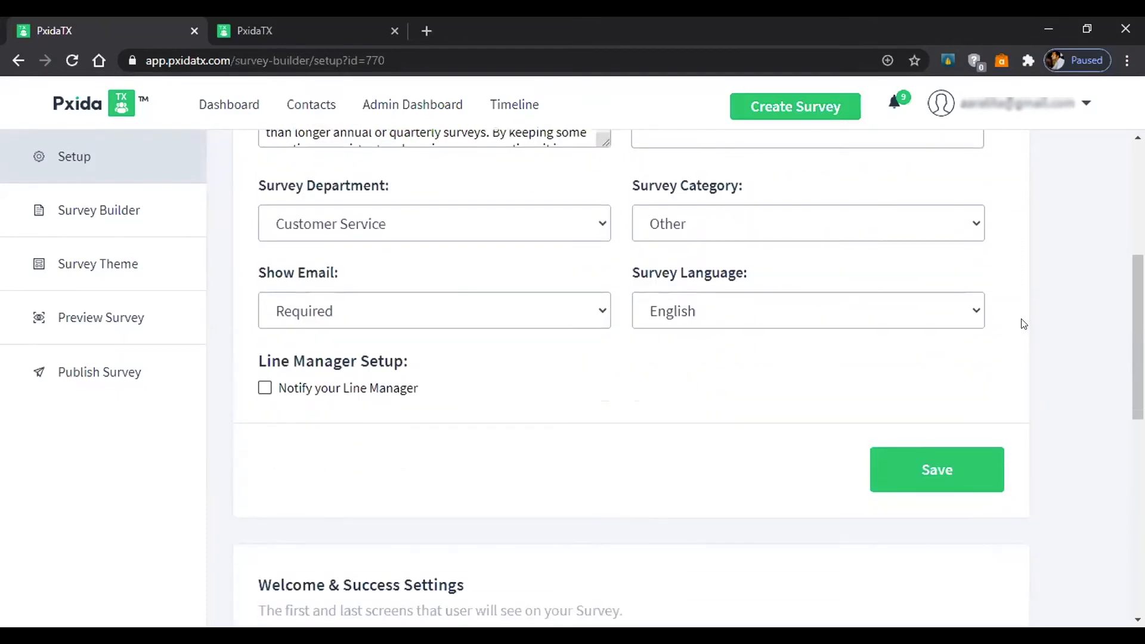
left_click(976, 309)
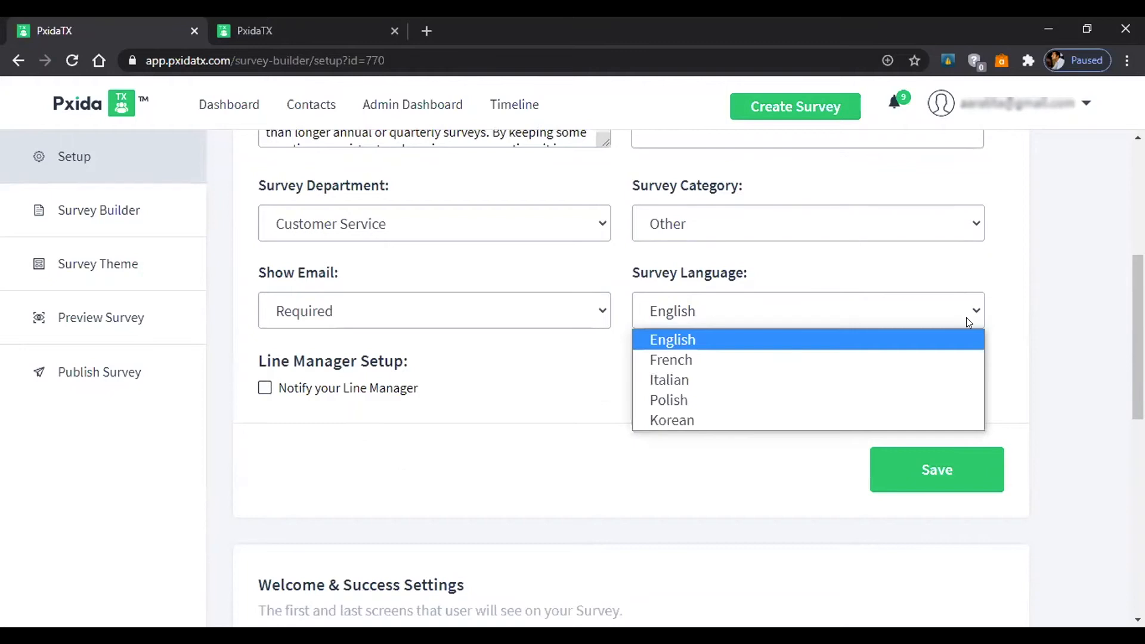
left_click(939, 345)
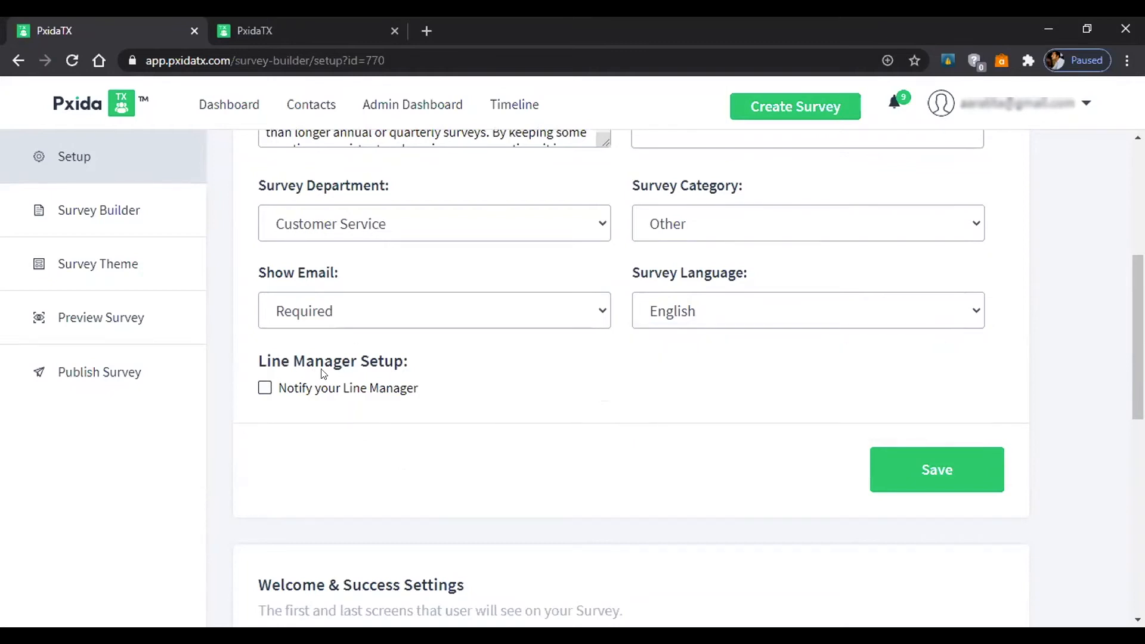
Turn on Notify your Line Manager.
left_click(262, 389)
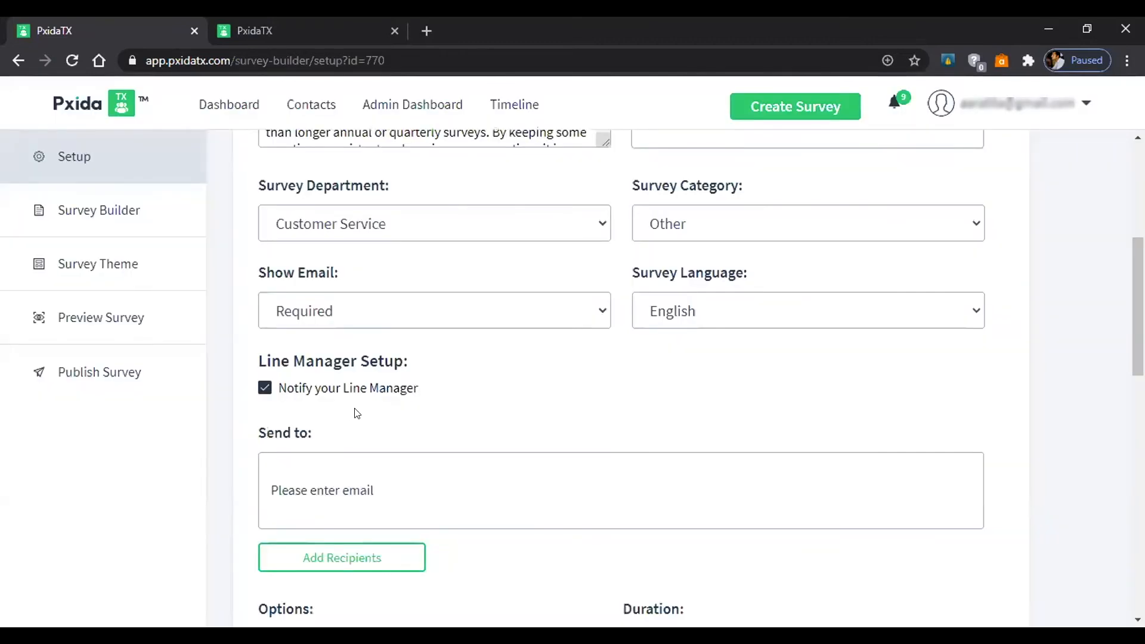
scroll(355, 411, "down", 3)
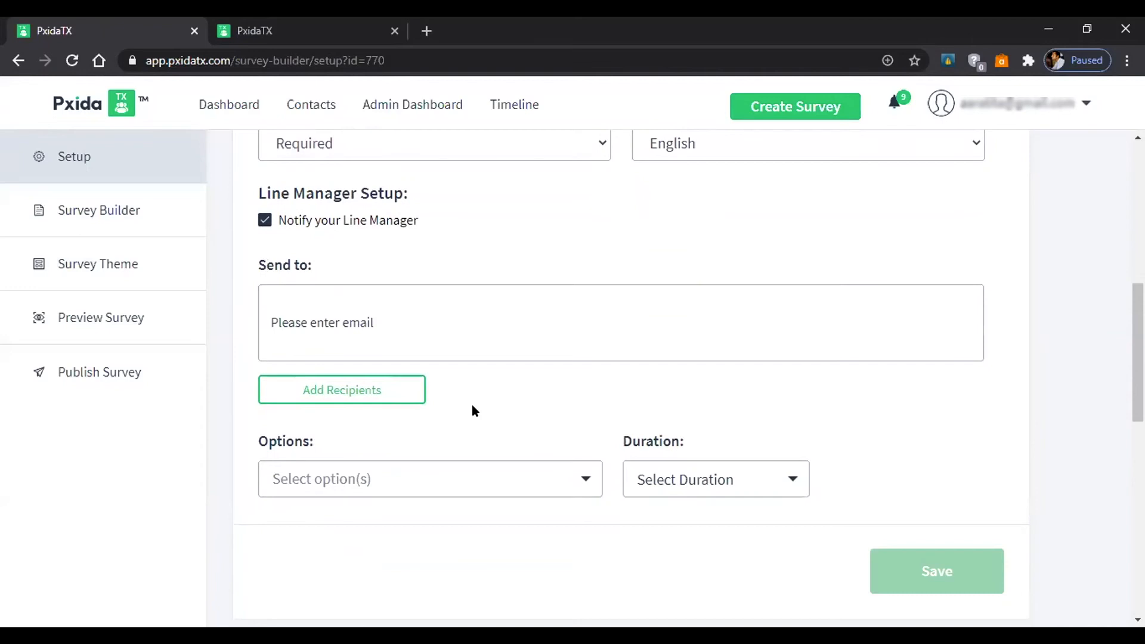
left_click(397, 320)
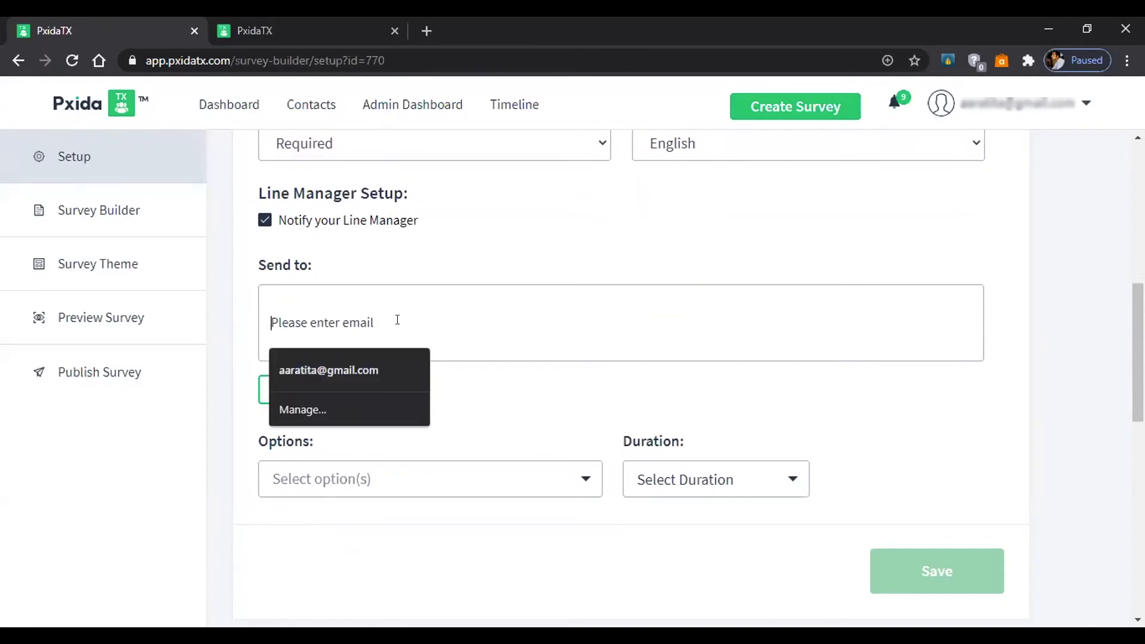
left_click(636, 401)
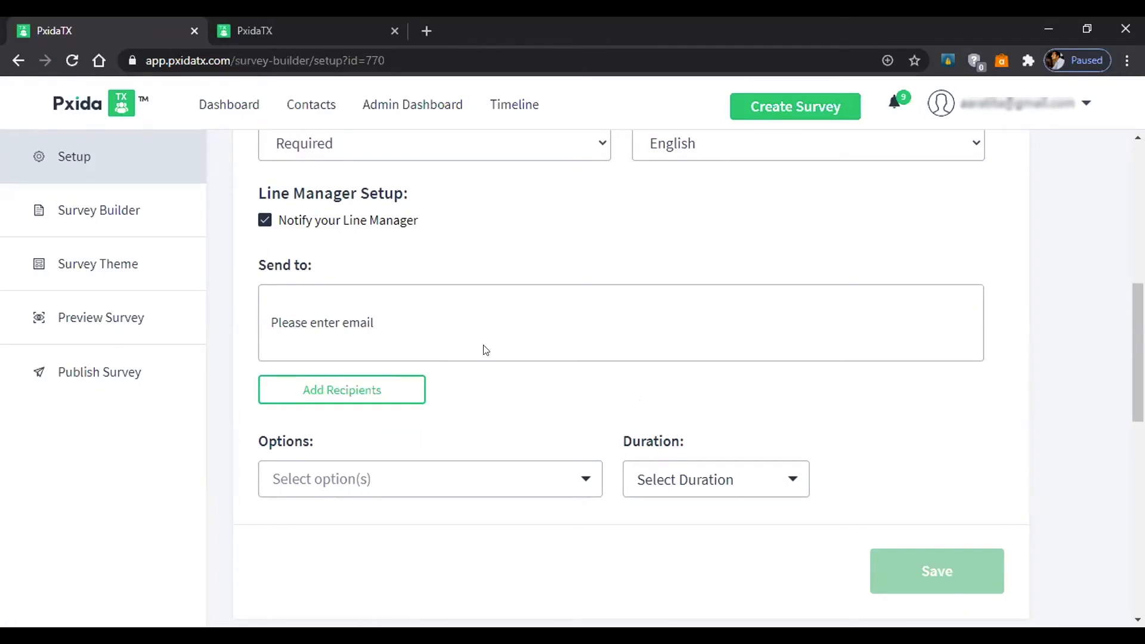
Select only 'Pending response list till the life of the survey' and leave Duration unset.
left_click(585, 483)
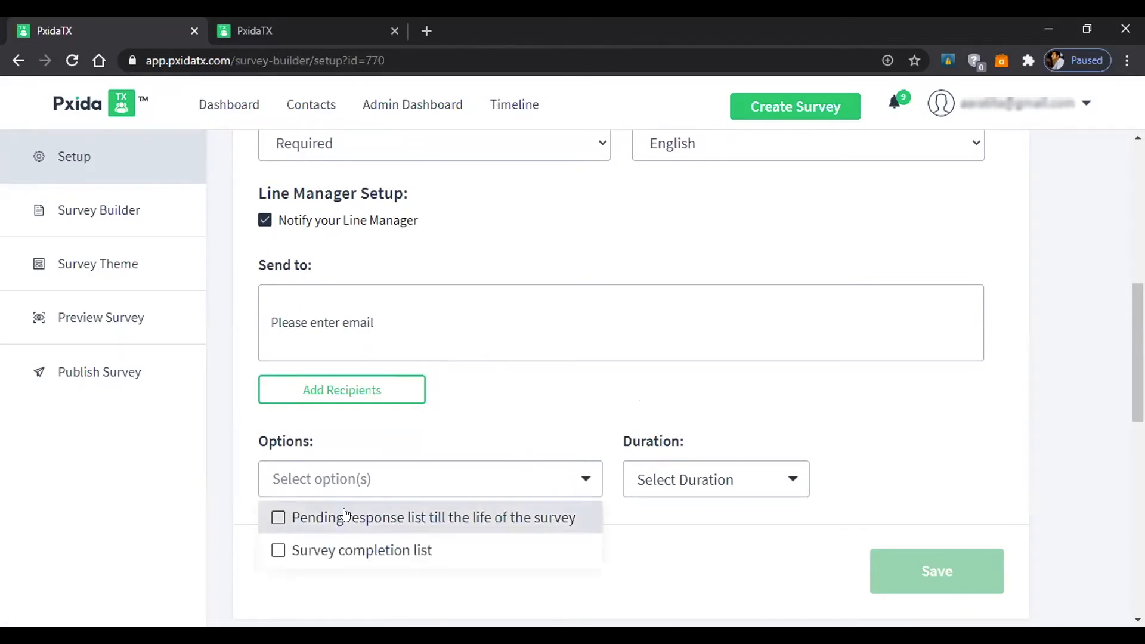
left_click(274, 520)
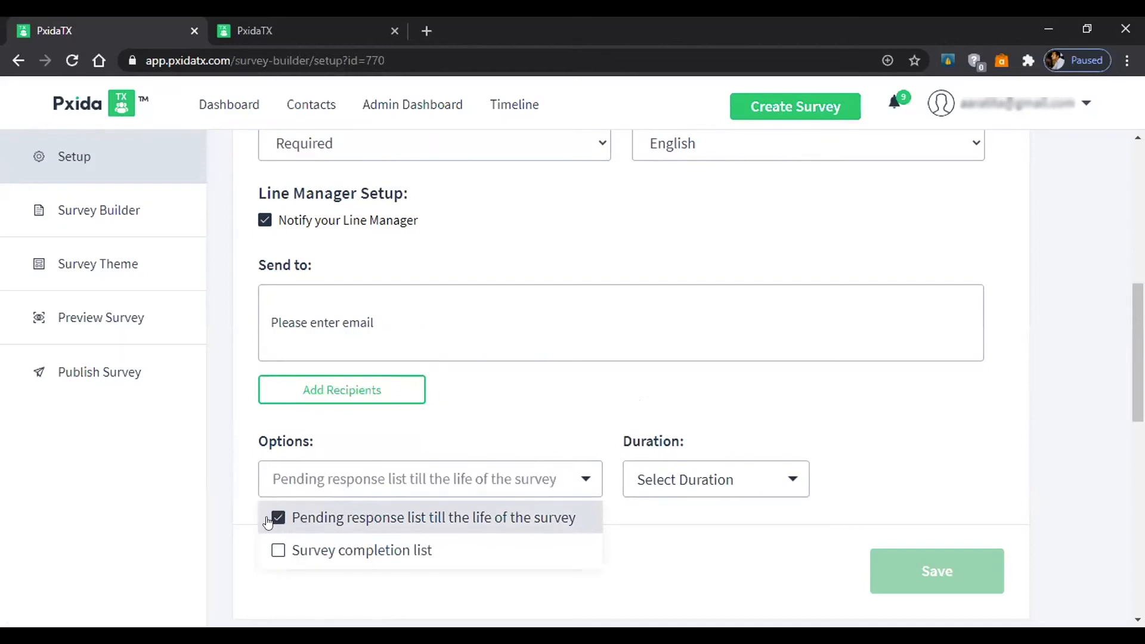
left_click(277, 551)
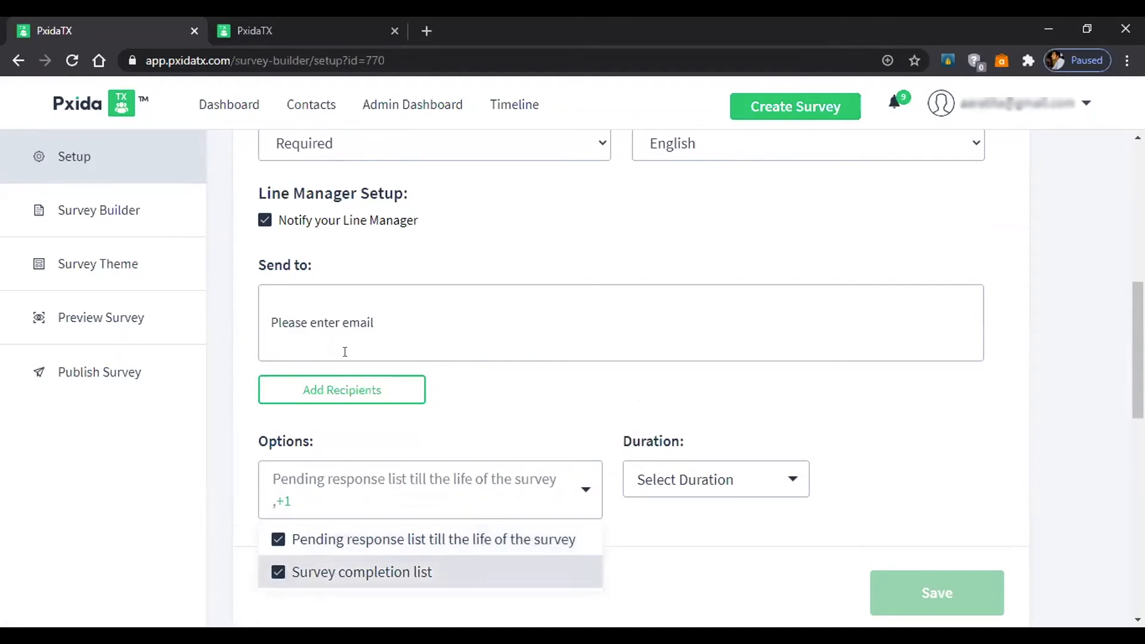
left_click(278, 573)
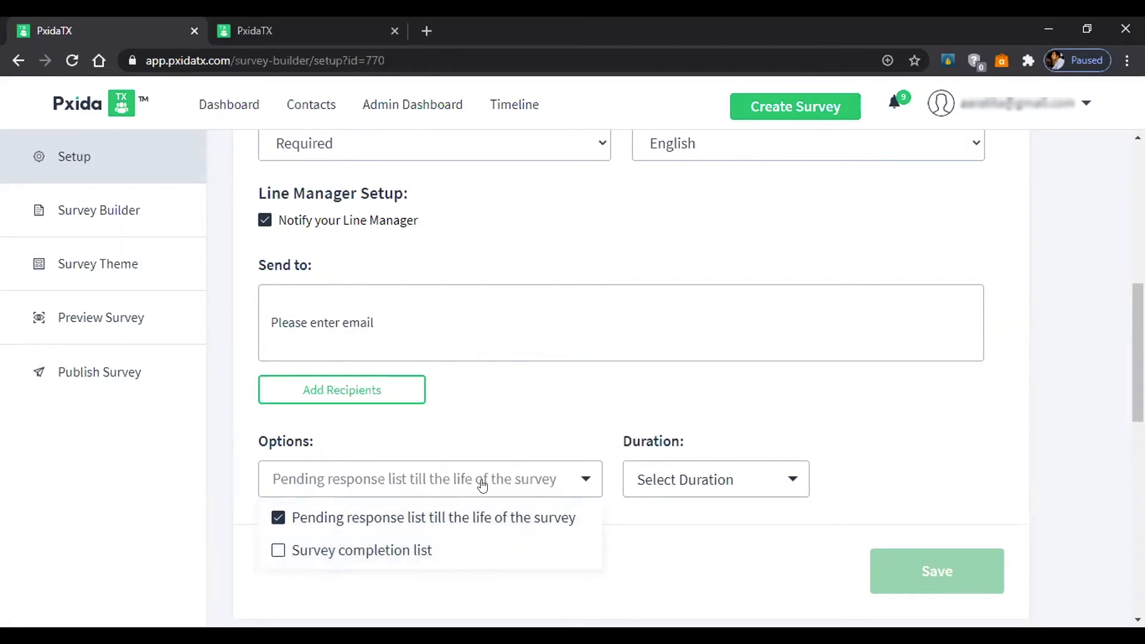
left_click(795, 480)
left_click(796, 480)
scroll(769, 375, "down", 3)
left_click(794, 313)
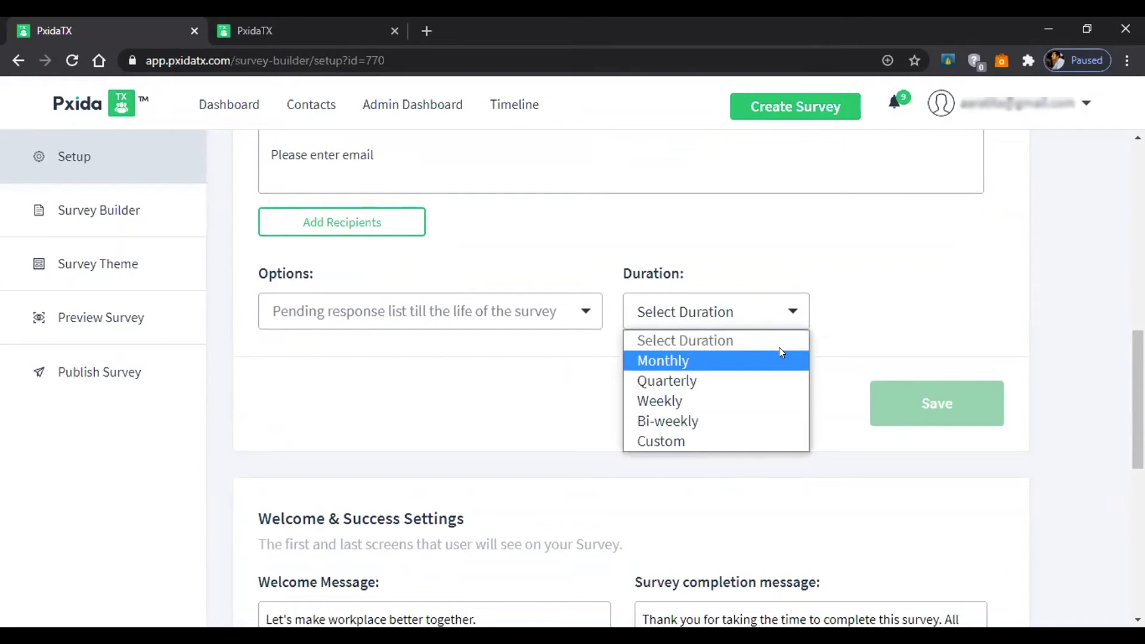
left_click(794, 311)
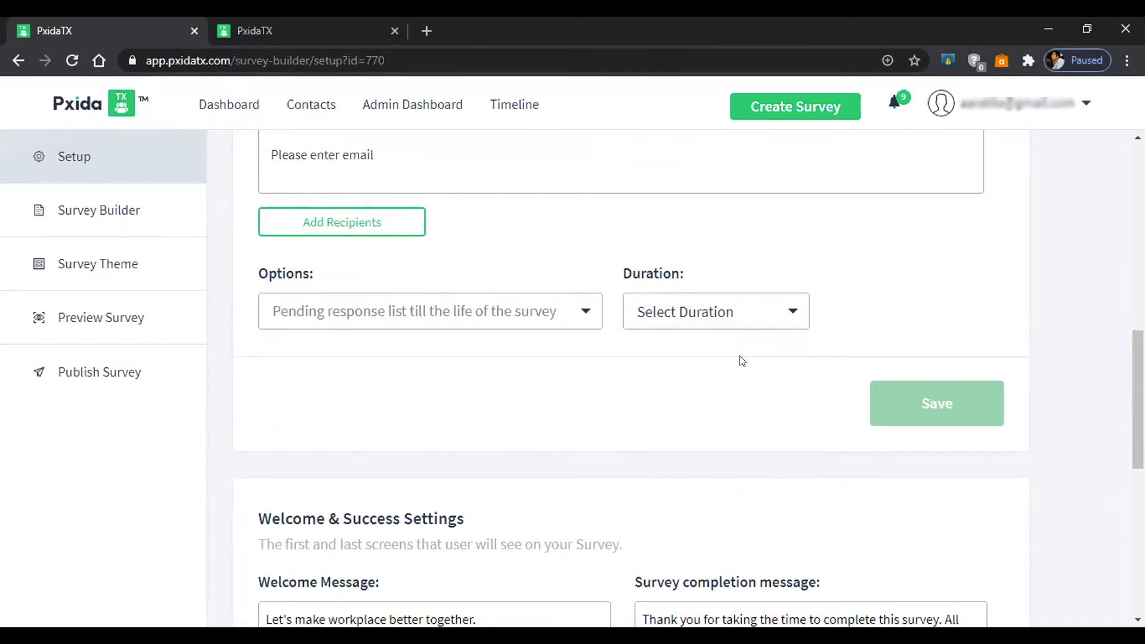
scroll(721, 412, "down", 5)
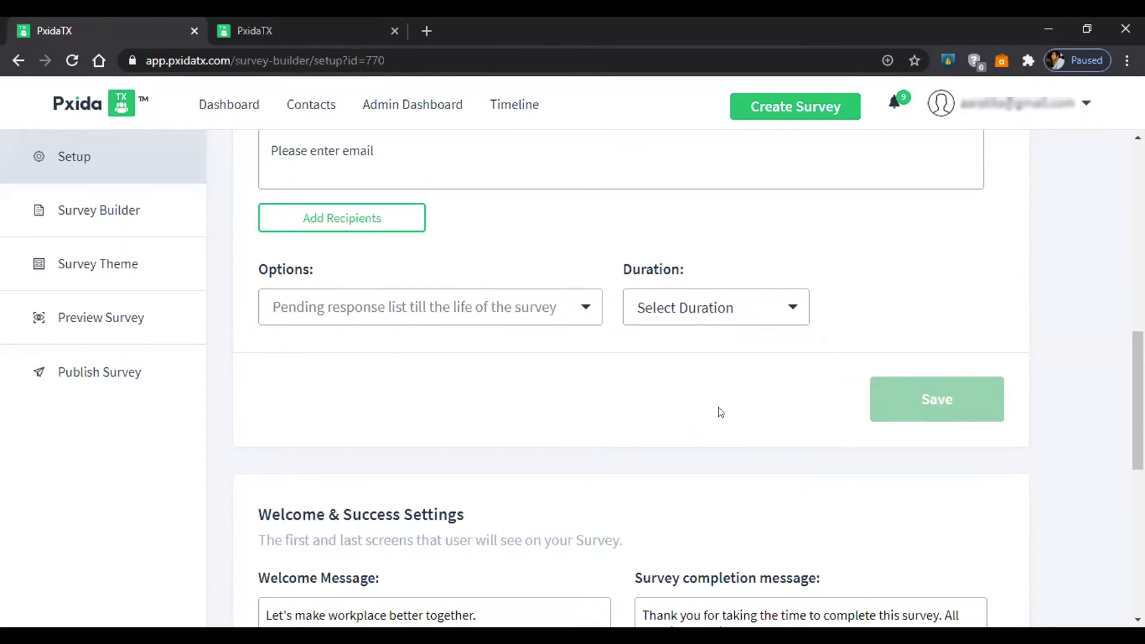
scroll(558, 265, "down", 1)
scroll(557, 266, "up", 1)
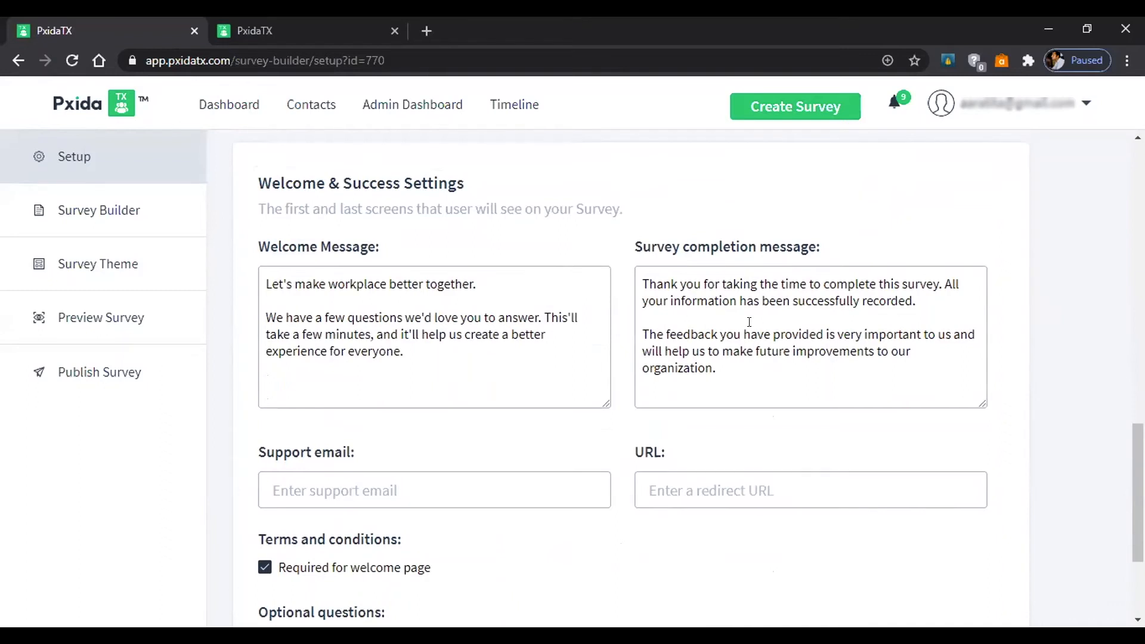
Review the welcome message, support email and redirect URL fields in Welcome & Success Settings.
scroll(748, 322, "down", 1)
left_click(464, 272)
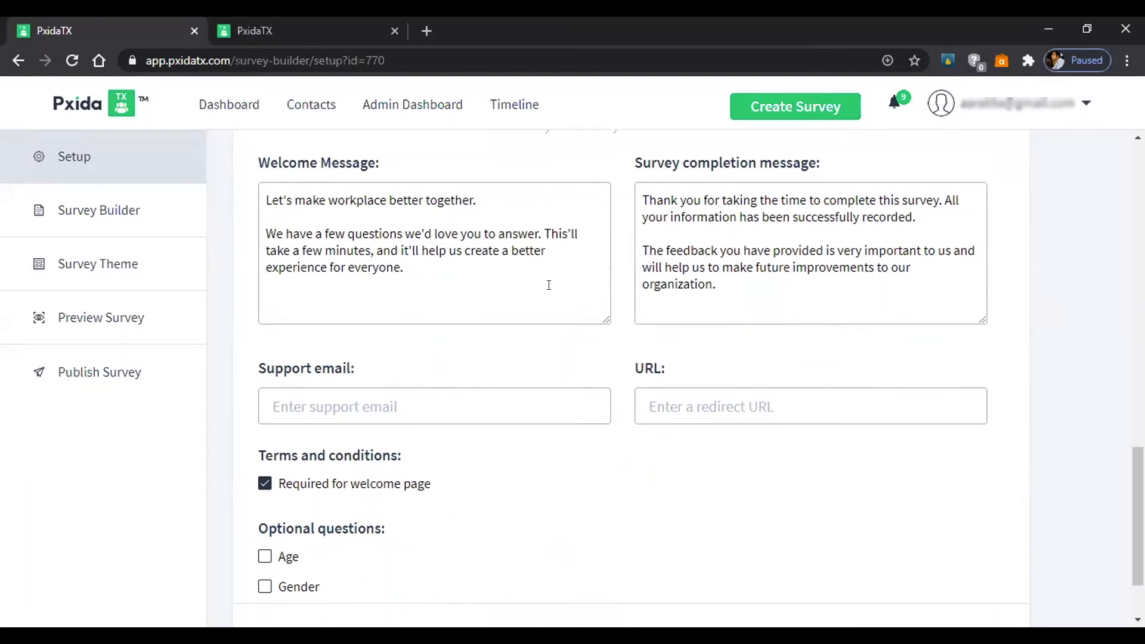
scroll(468, 391, "down", 2)
left_click(421, 310)
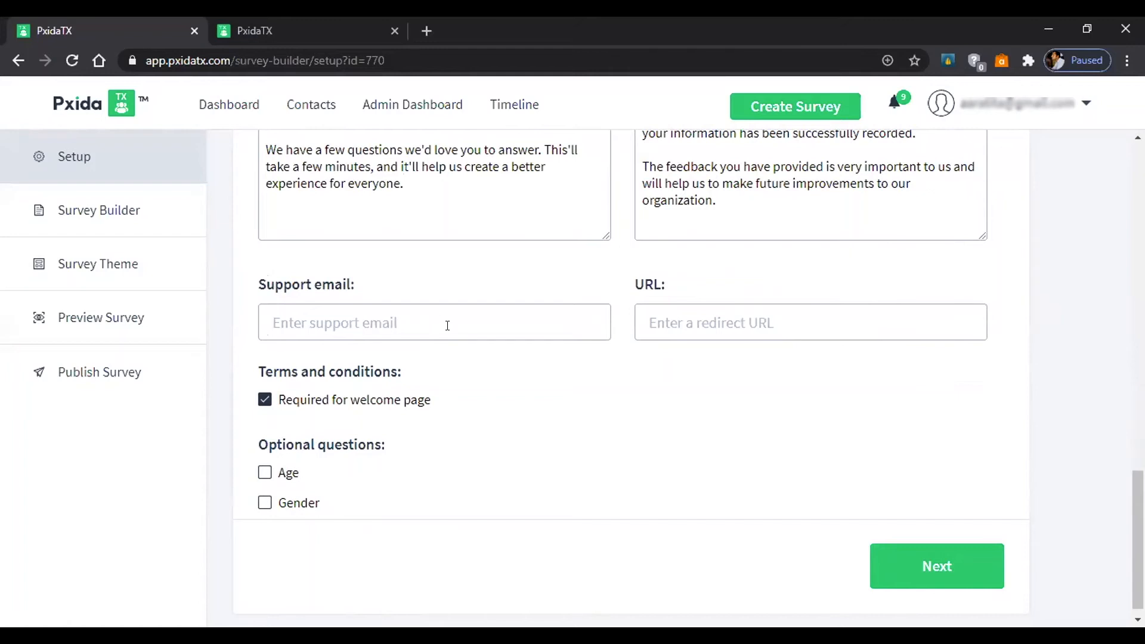
left_click(682, 317)
scroll(542, 443, "down", 1)
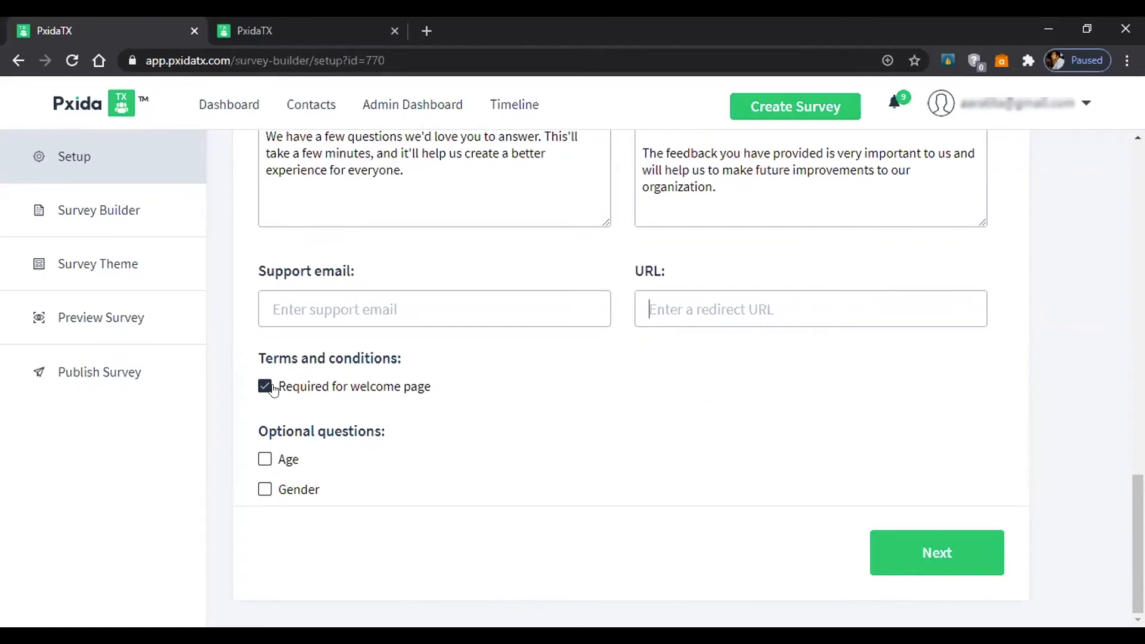
scroll(305, 388, "up", 1)
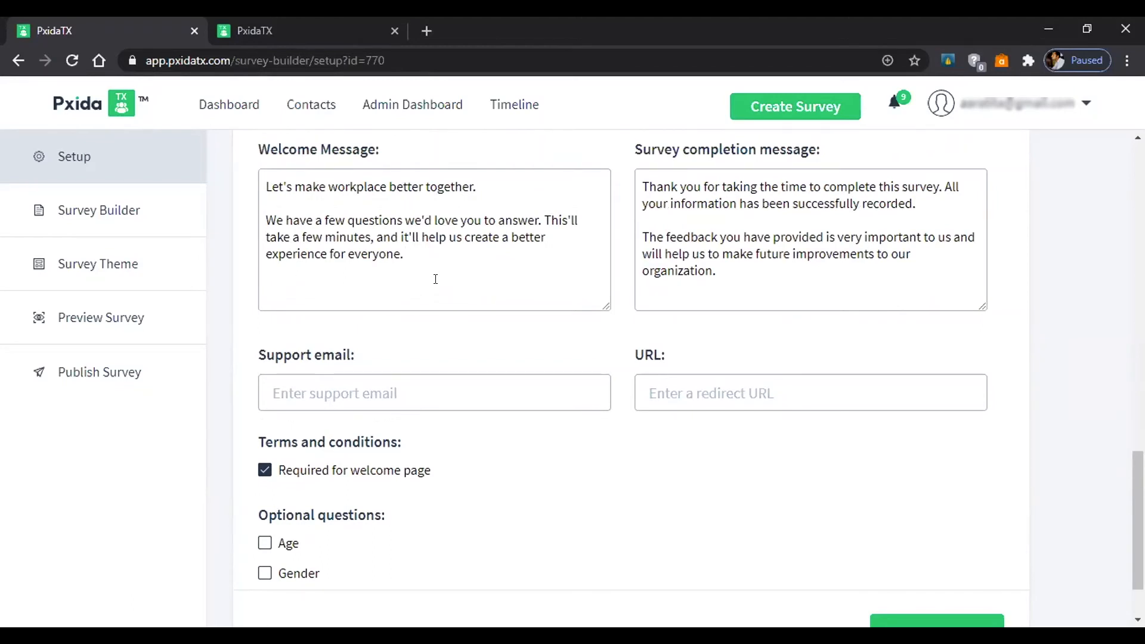
scroll(436, 279, "down", 2)
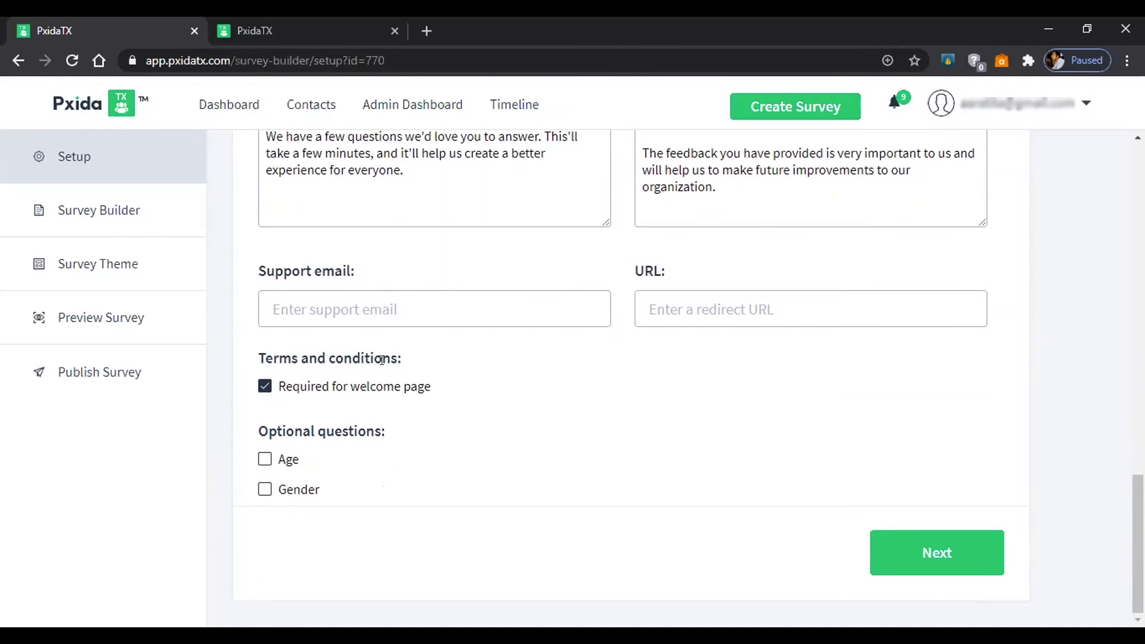
Untick 'Required for welcome page' and add the optional Age and Gender questions.
left_click(266, 387)
left_click(264, 460)
left_click(265, 490)
left_click(927, 544)
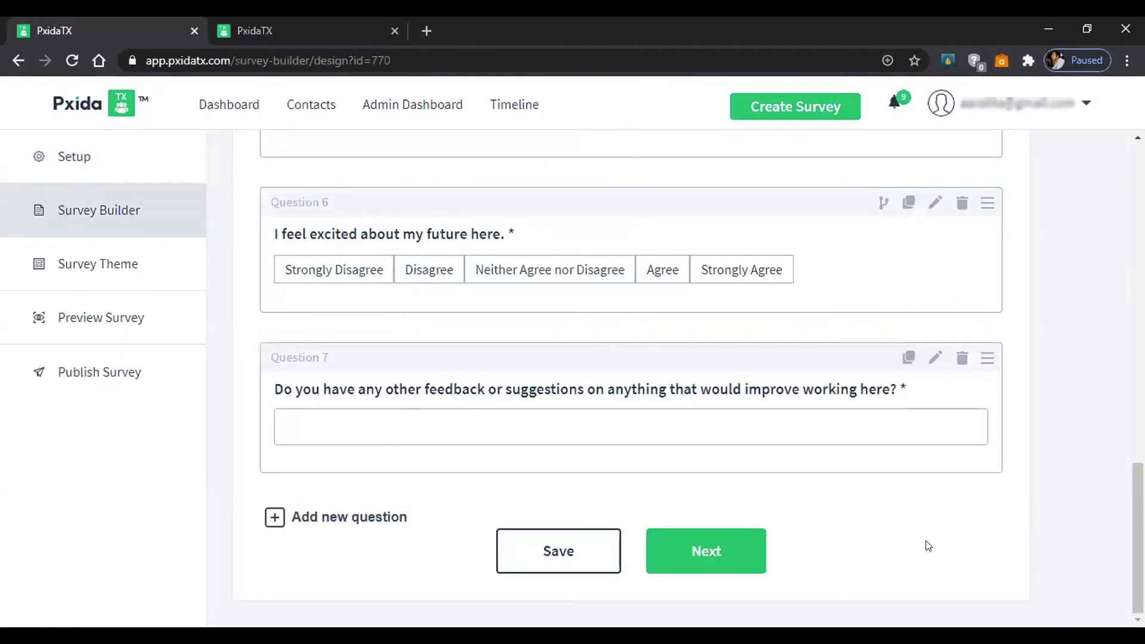
scroll(880, 484, "up", 7)
scroll(881, 486, "up", 10)
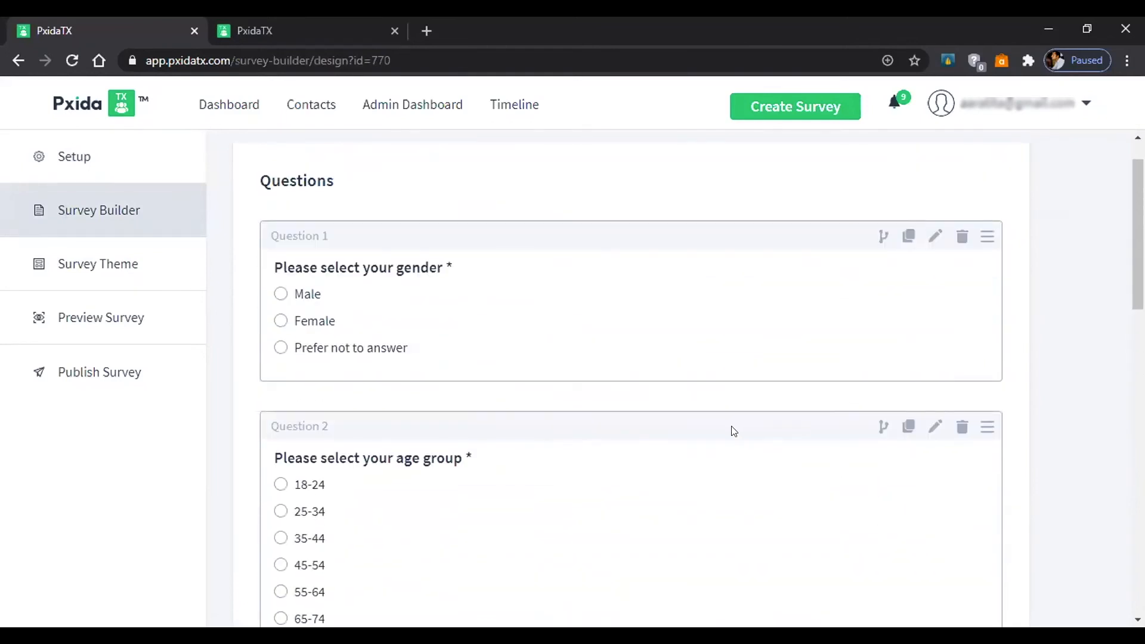
scroll(734, 430, "down", 2)
scroll(666, 386, "up", 1)
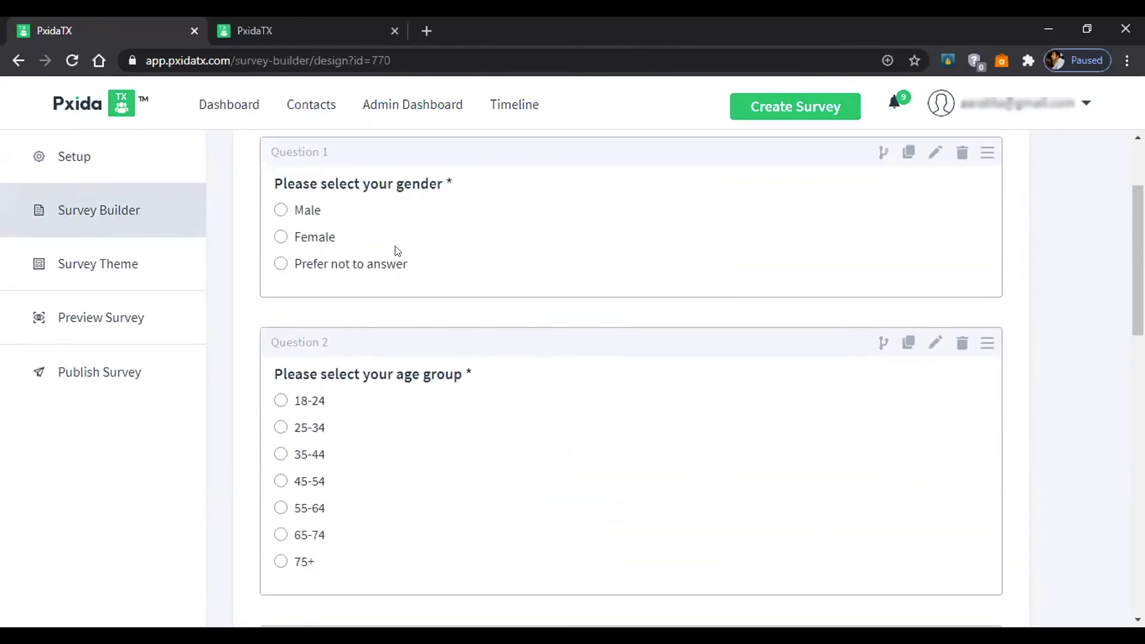
scroll(431, 391, "down", 3)
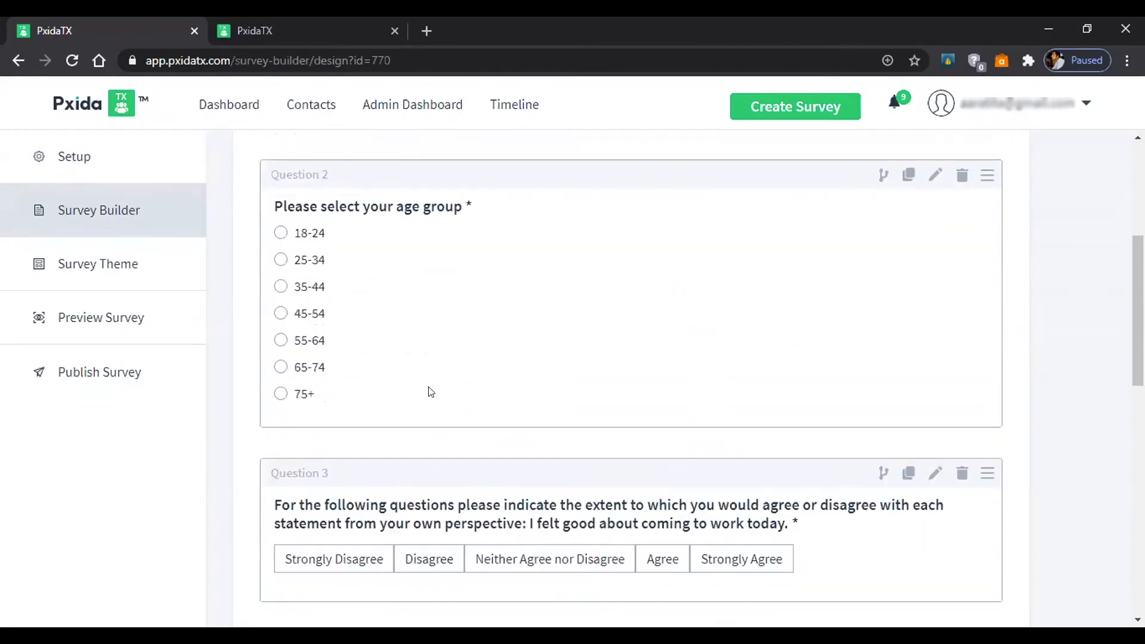
scroll(431, 392, "down", 1)
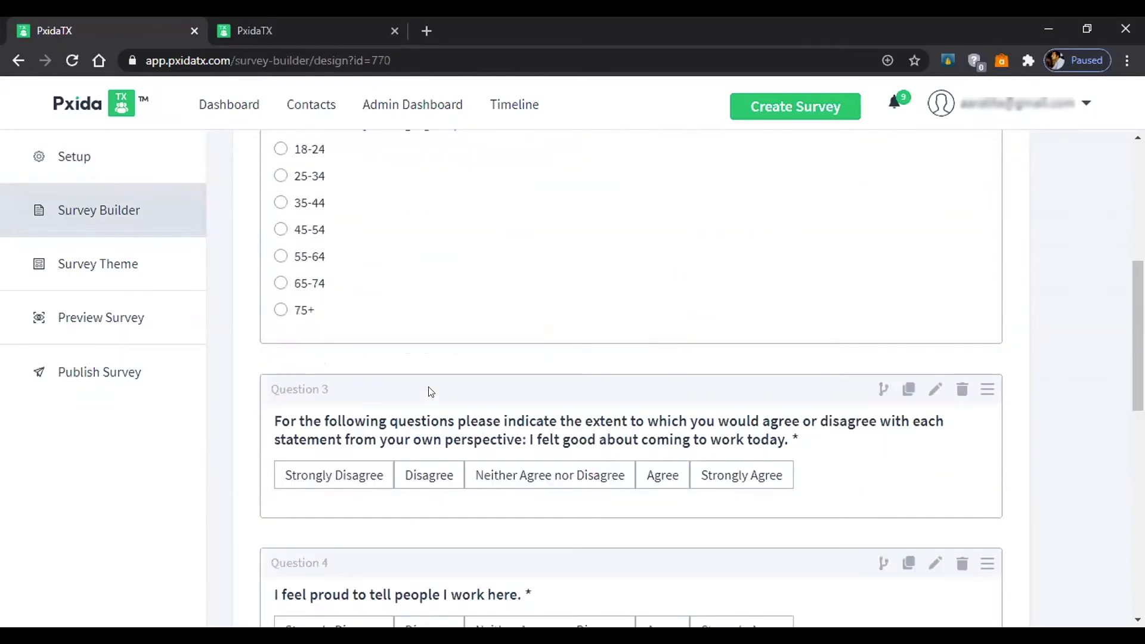
scroll(430, 391, "down", 1)
scroll(430, 391, "down", 1)
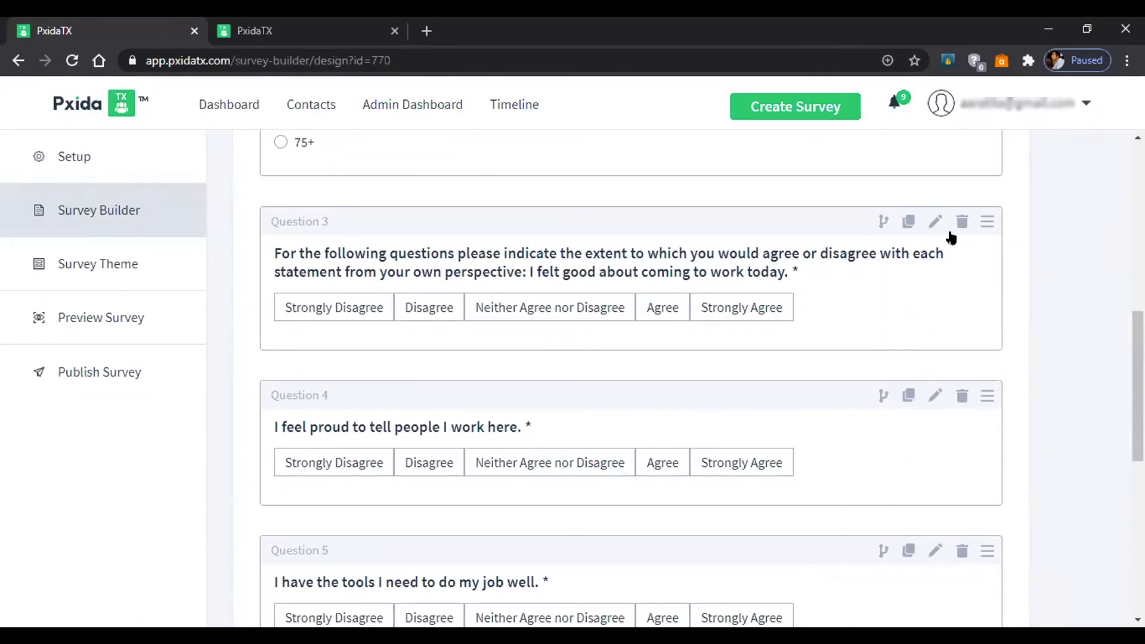
left_click(879, 225)
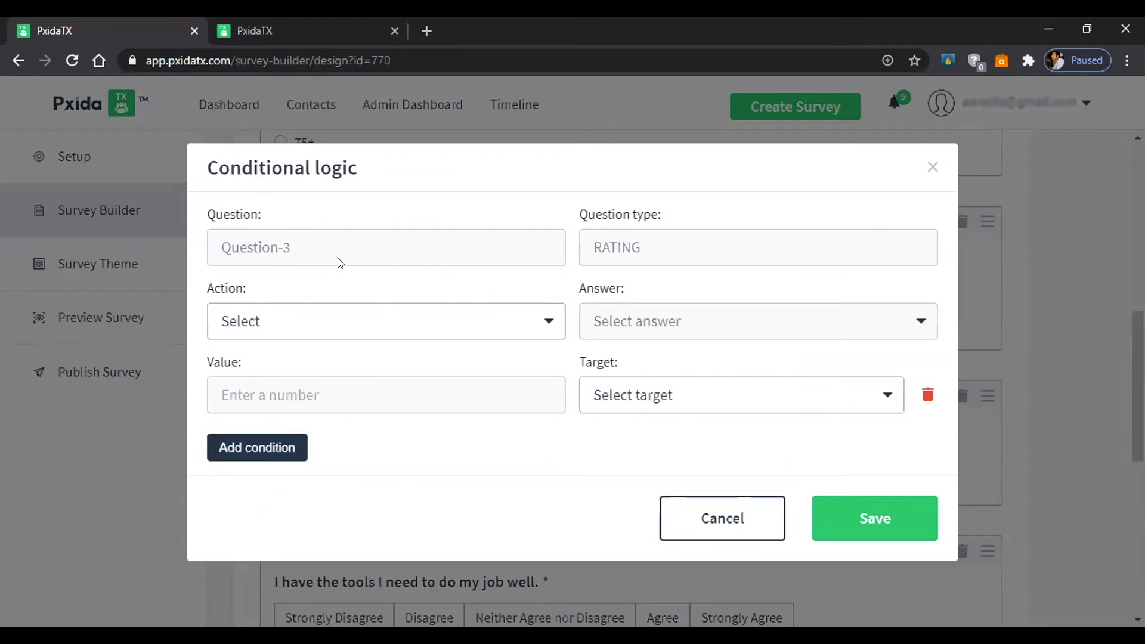
left_click(371, 322)
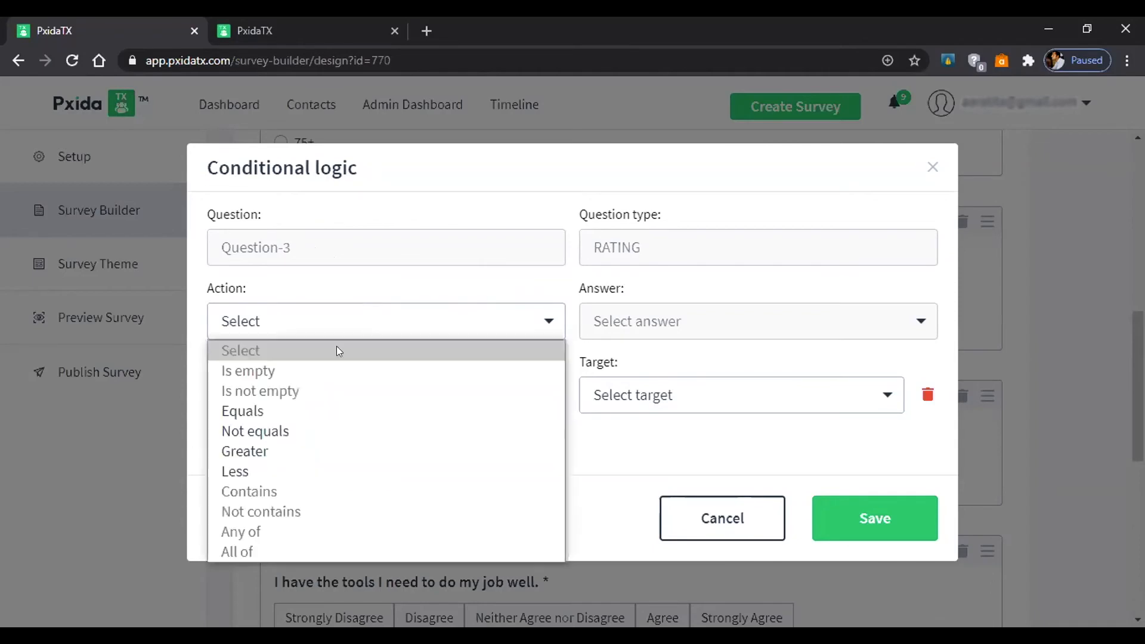
left_click(261, 411)
left_click(636, 328)
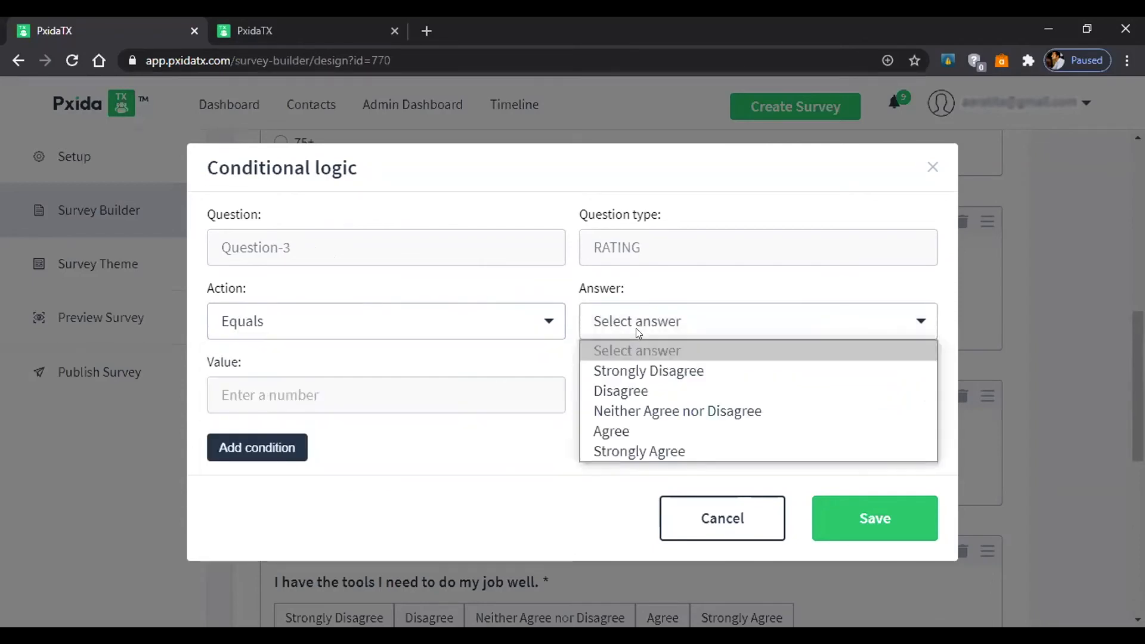
left_click(638, 373)
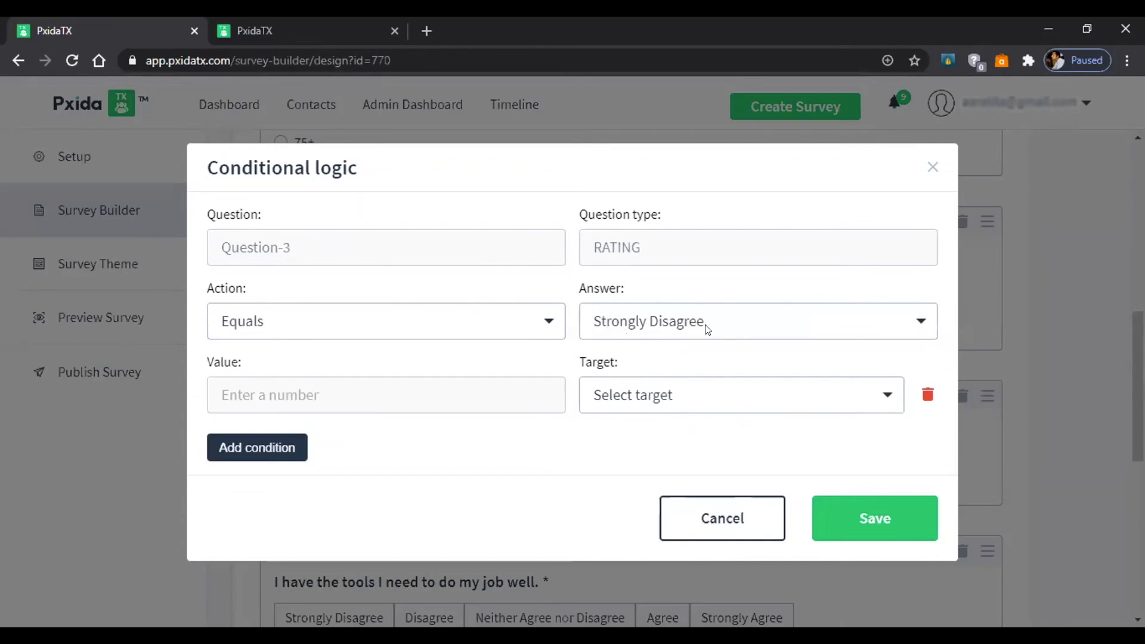
left_click(851, 393)
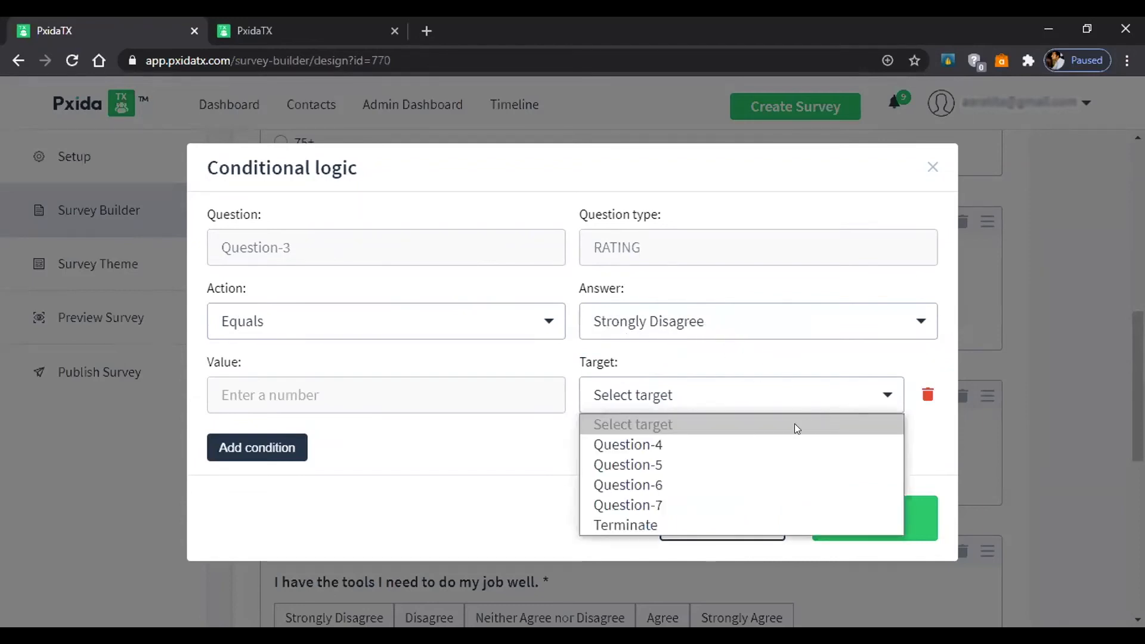
left_click(737, 461)
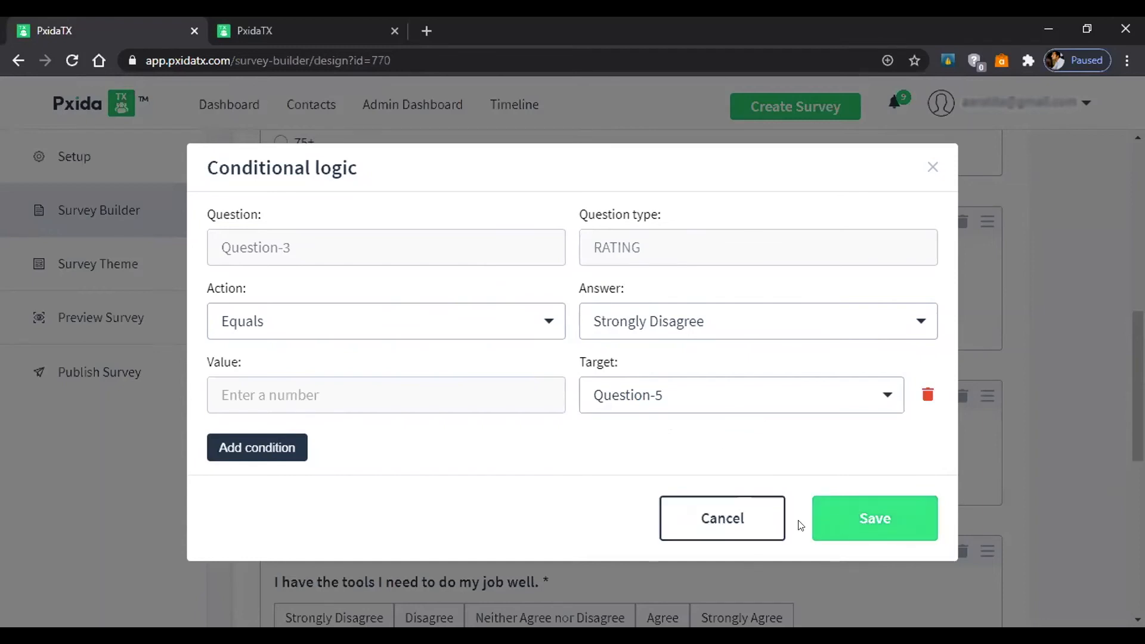
left_click(759, 523)
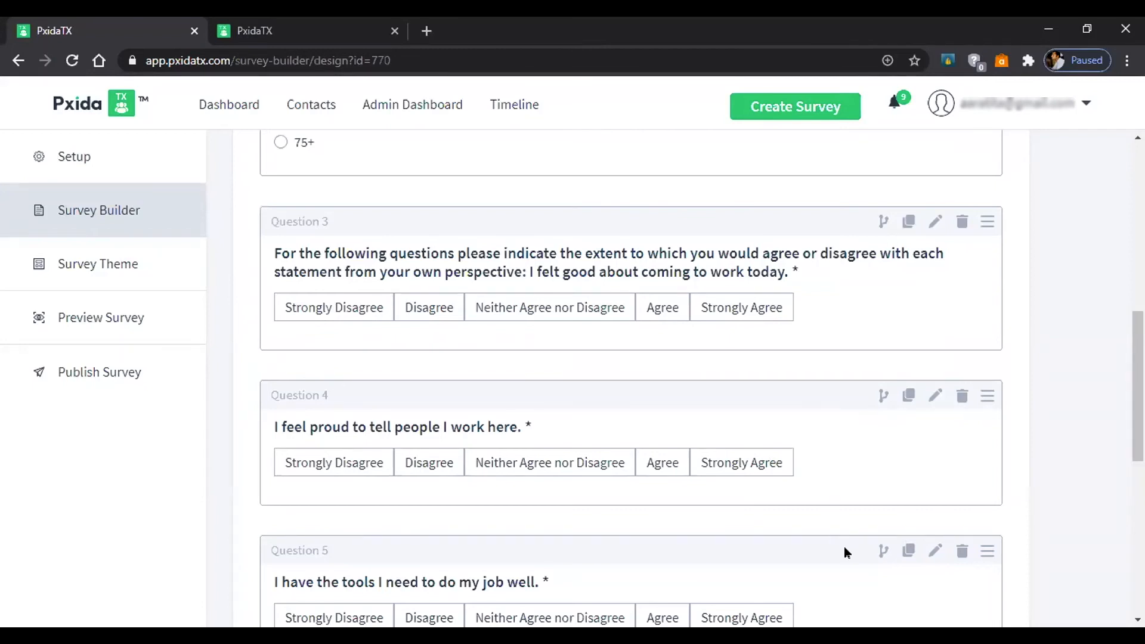
scroll(956, 328, "down", 8)
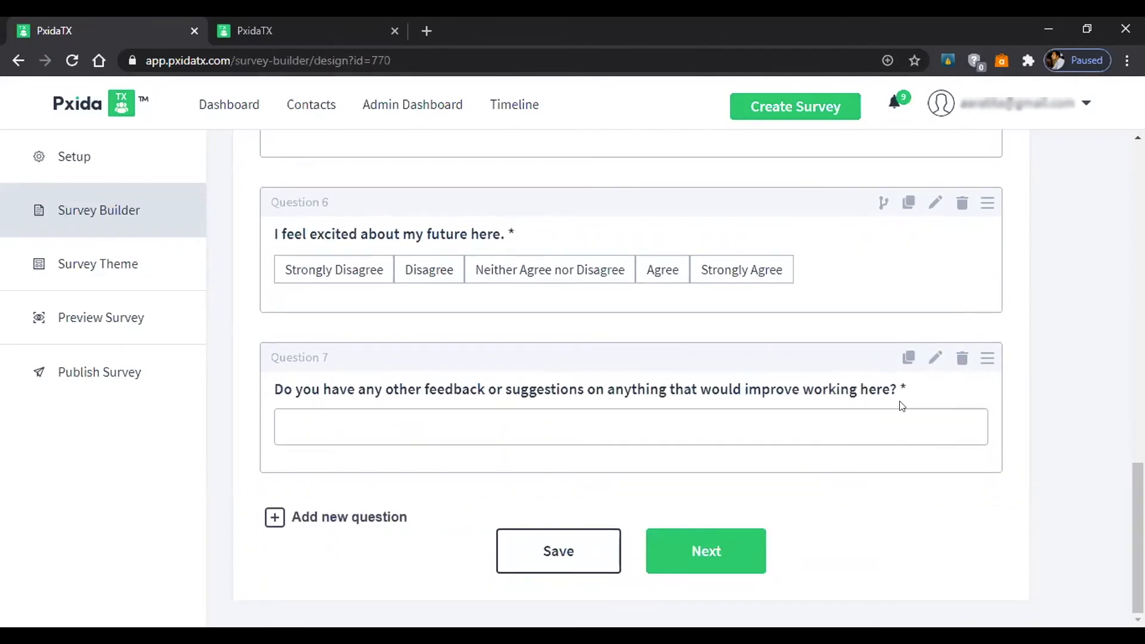
scroll(946, 376, "up", 12)
scroll(941, 376, "down", 3)
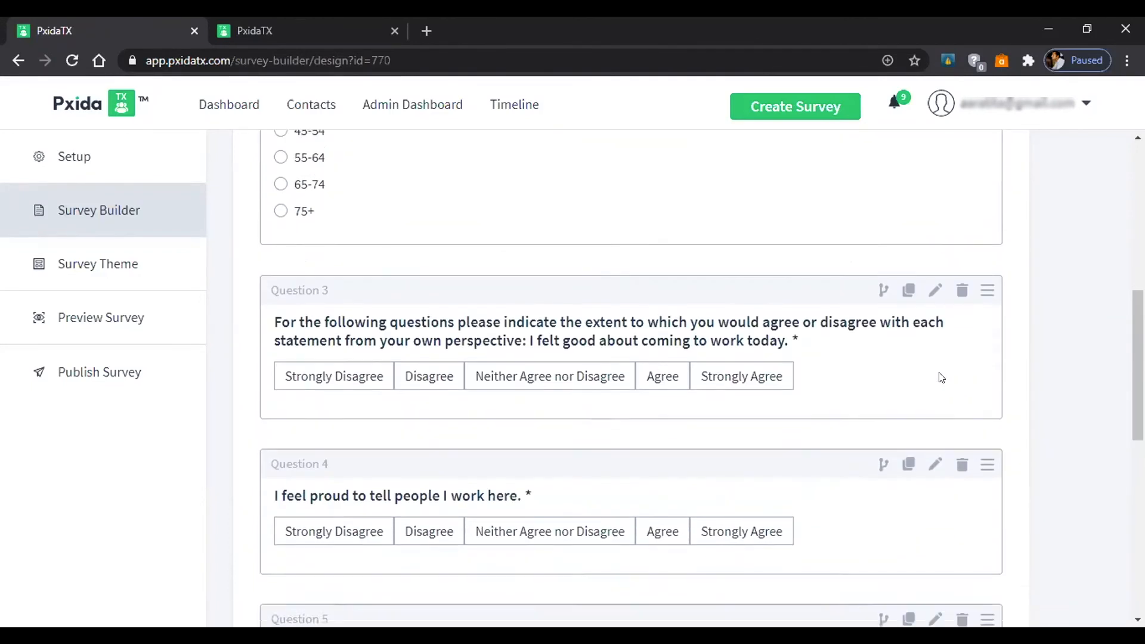
scroll(941, 378, "down", 1)
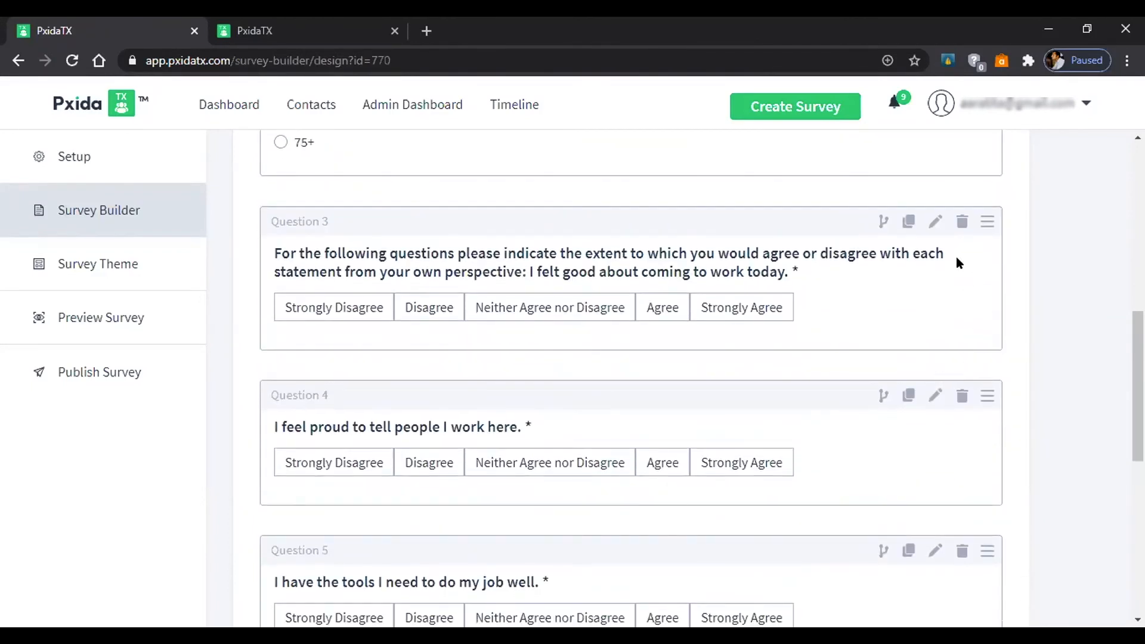
left_click(935, 223)
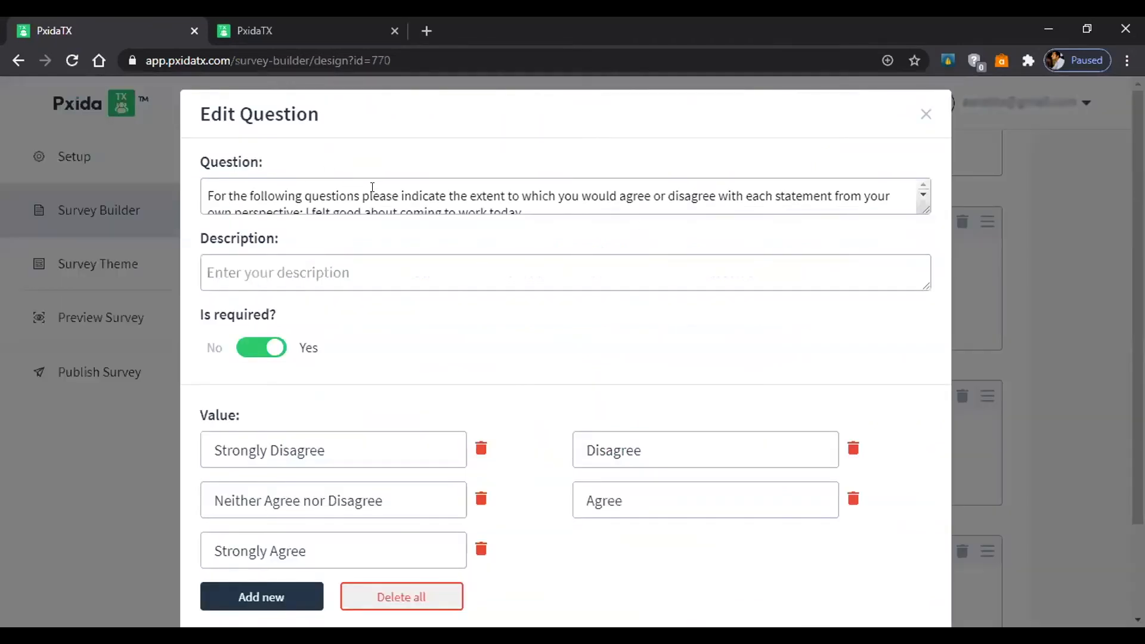
scroll(480, 191, "down", 1)
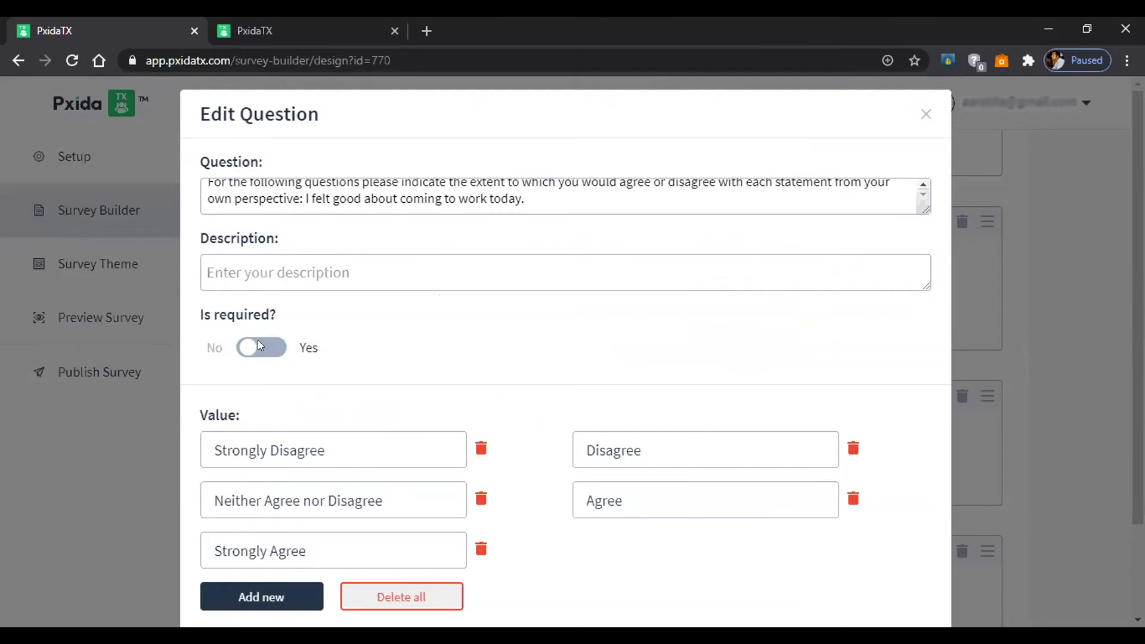
left_click(252, 346)
scroll(533, 321, "down", 1)
scroll(530, 323, "down", 1)
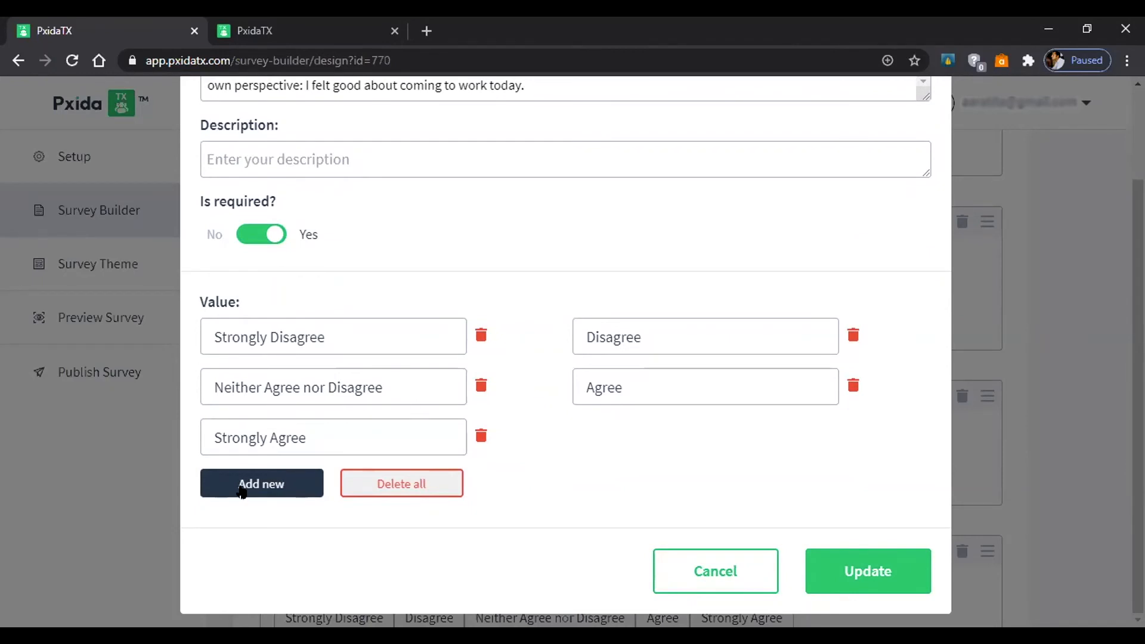
left_click(480, 437)
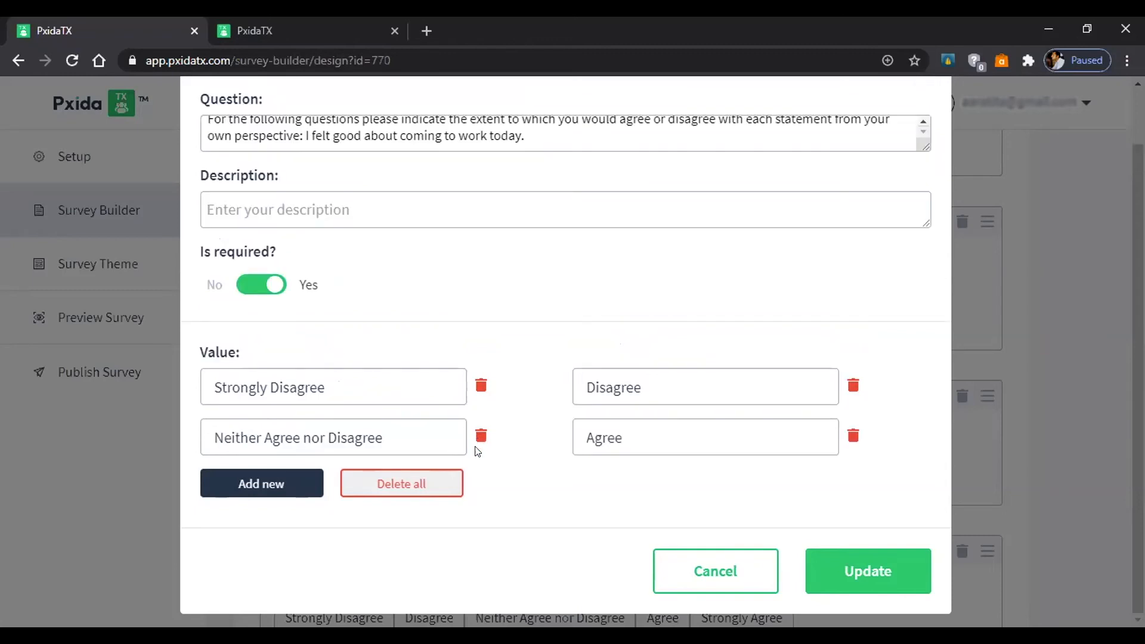
left_click(294, 484)
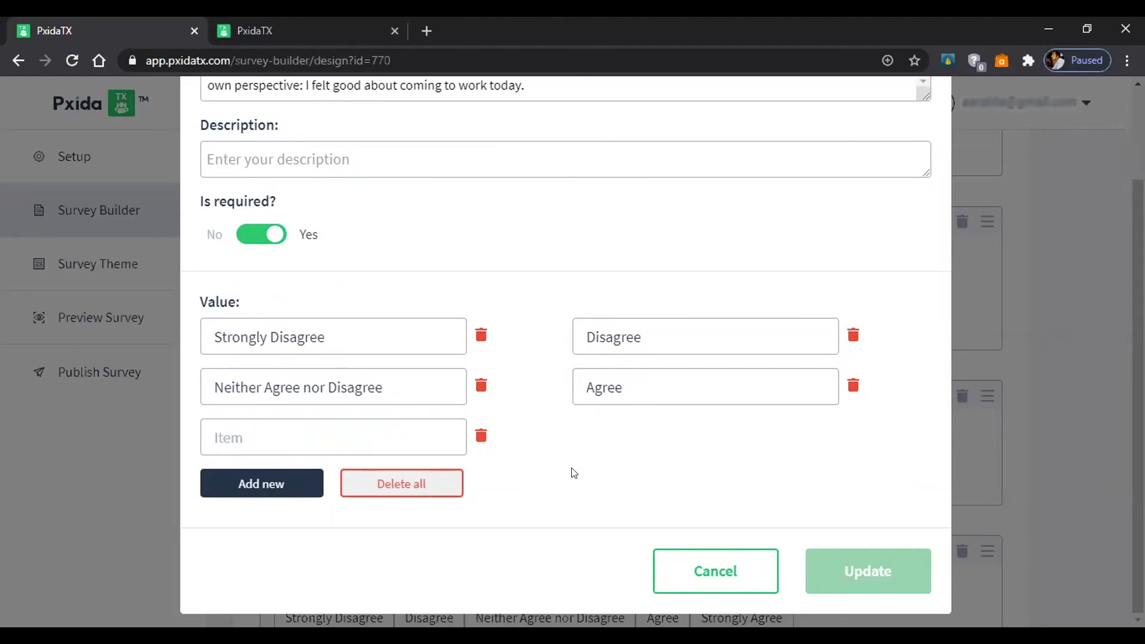
scroll(773, 388, "up", 2)
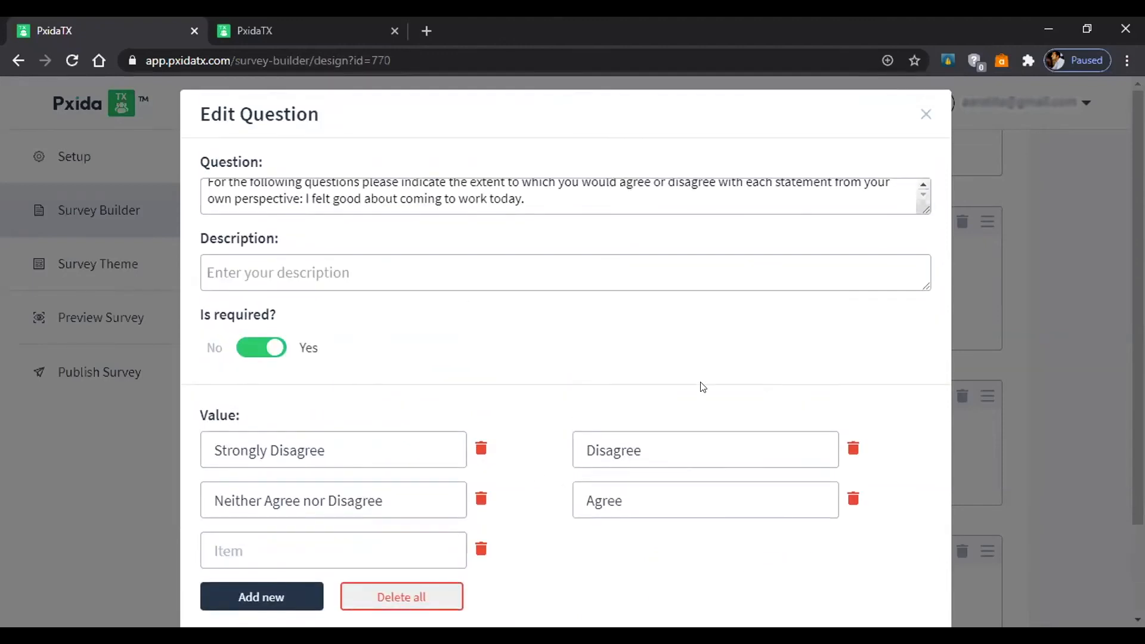
scroll(376, 202, "down", 2)
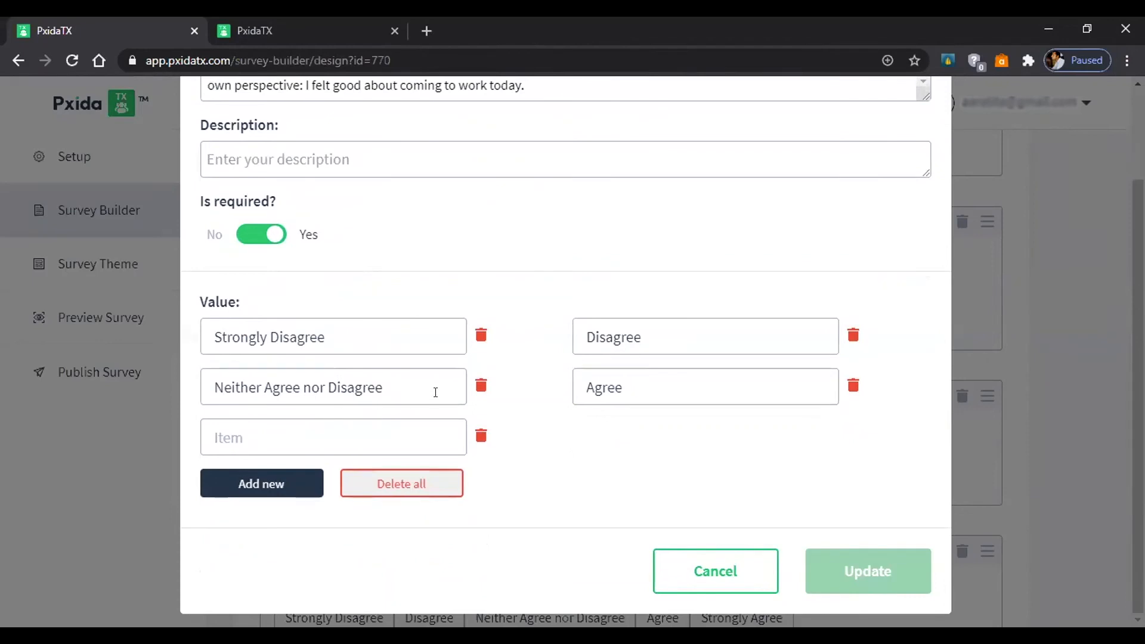
left_click(663, 570)
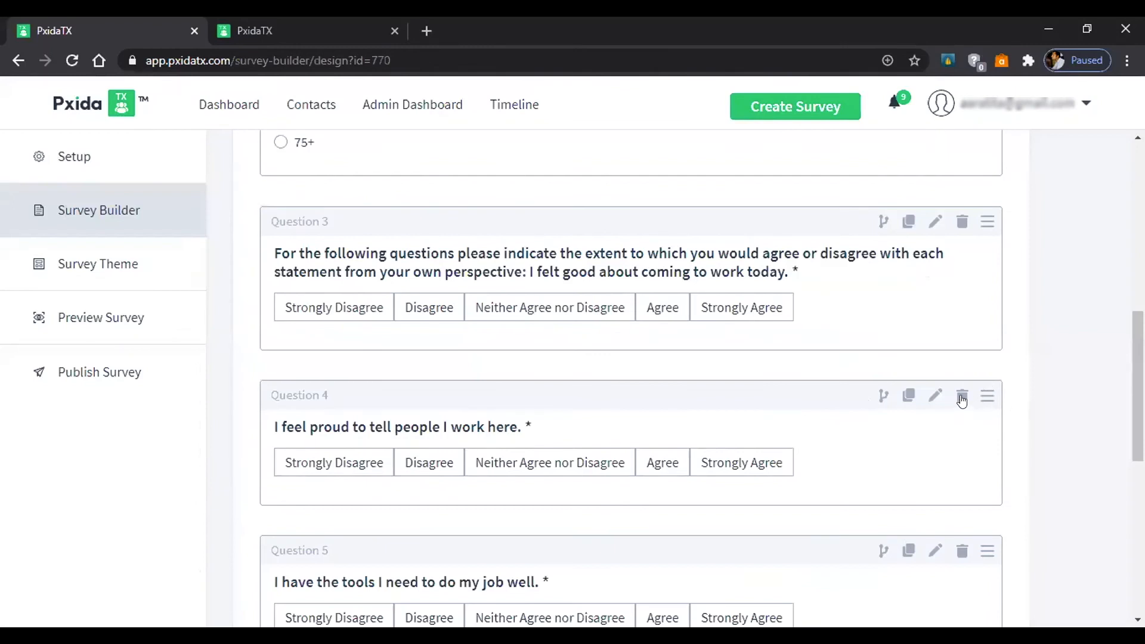
Drag Question 4 below Question 5 so the tools question comes first, then continue to themes.
left_click_drag(979, 390, 978, 563)
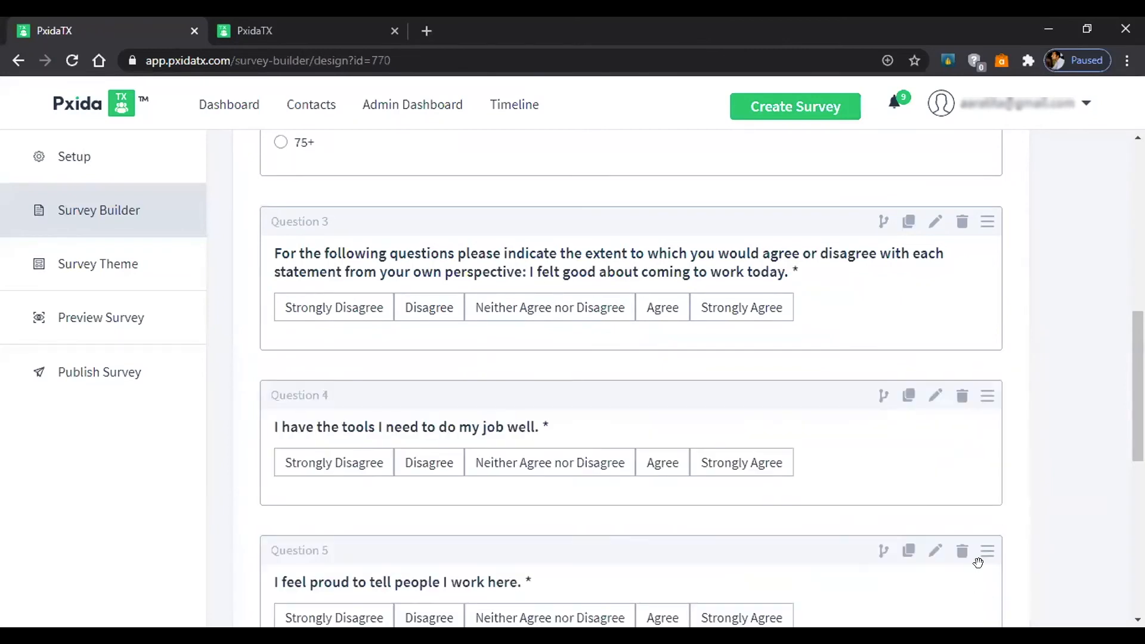
scroll(978, 563, "down", 6)
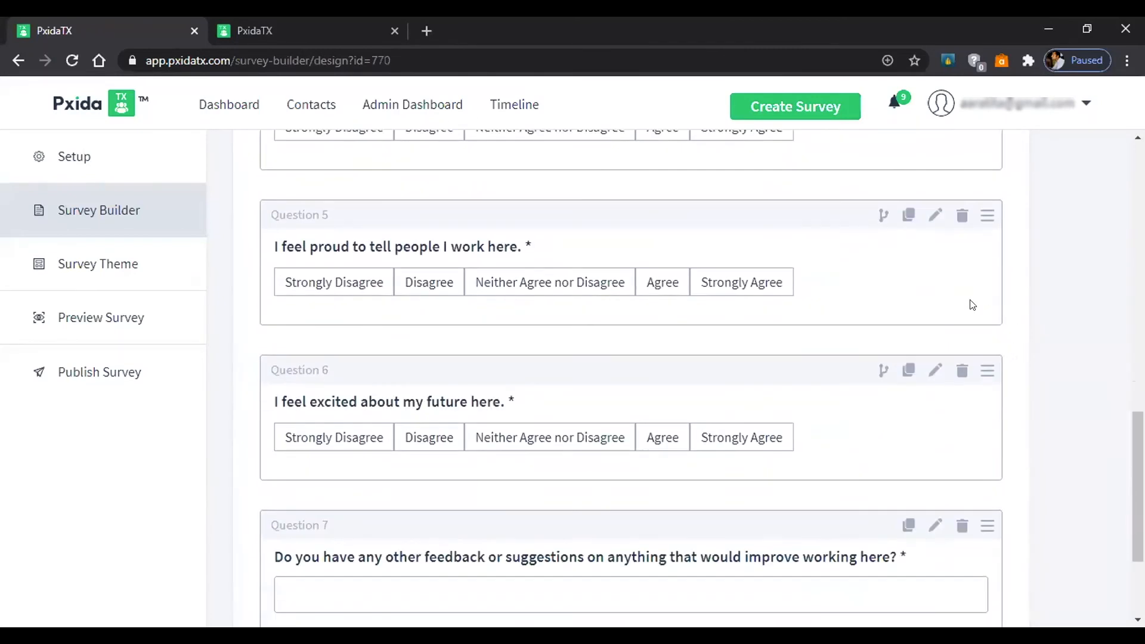
scroll(971, 304, "down", 3)
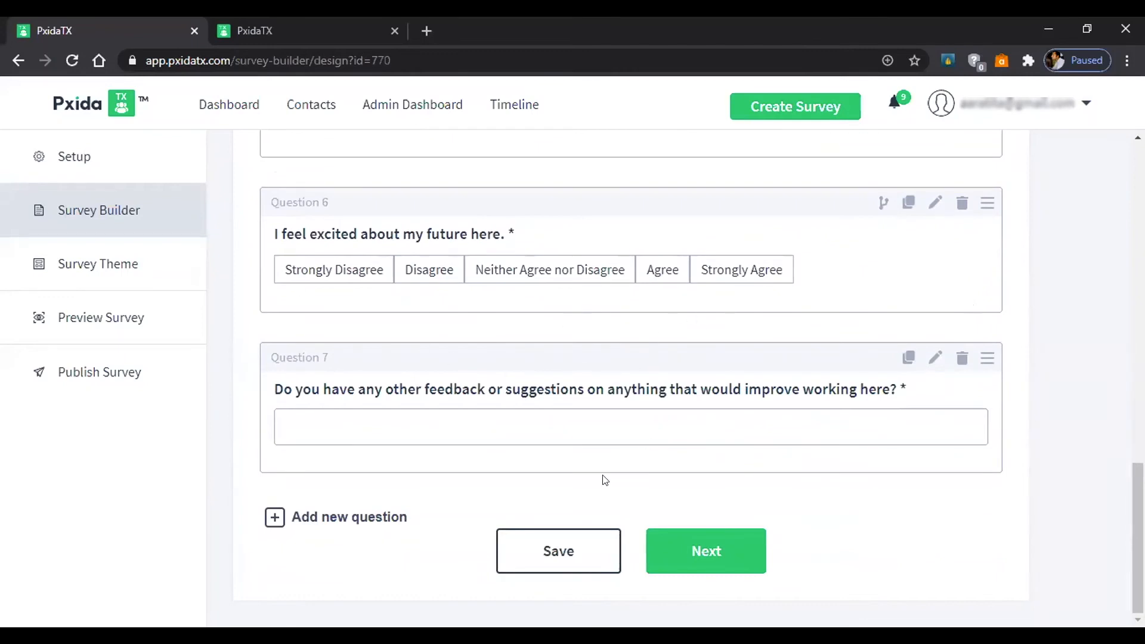
left_click(677, 539)
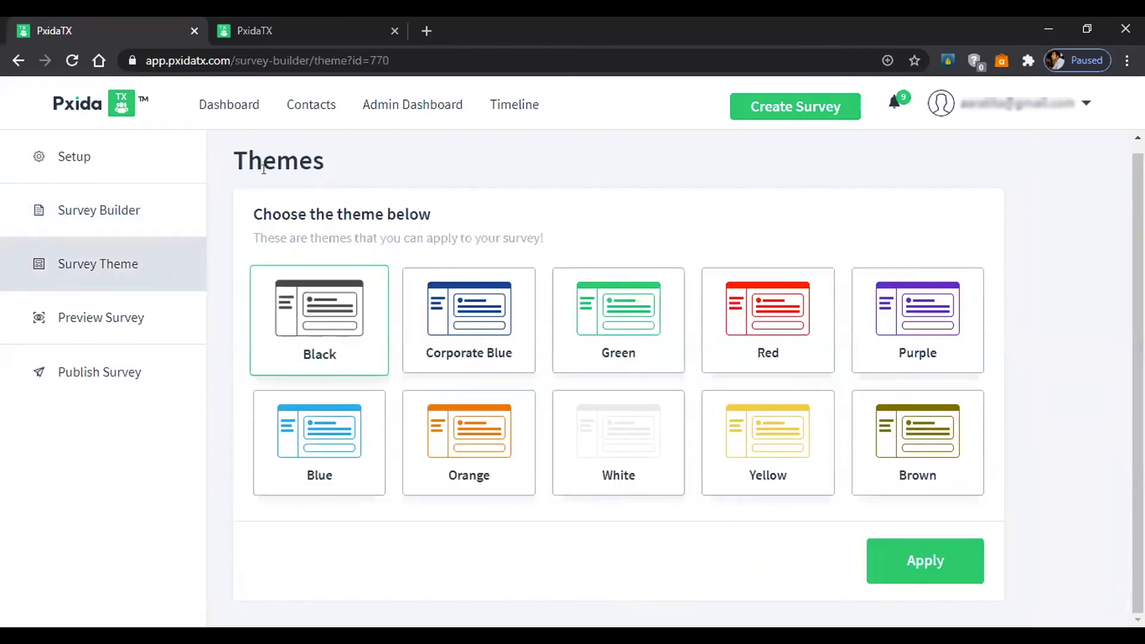
Select the Corporate Blue theme card and apply it to the survey.
left_click(434, 331)
left_click(893, 559)
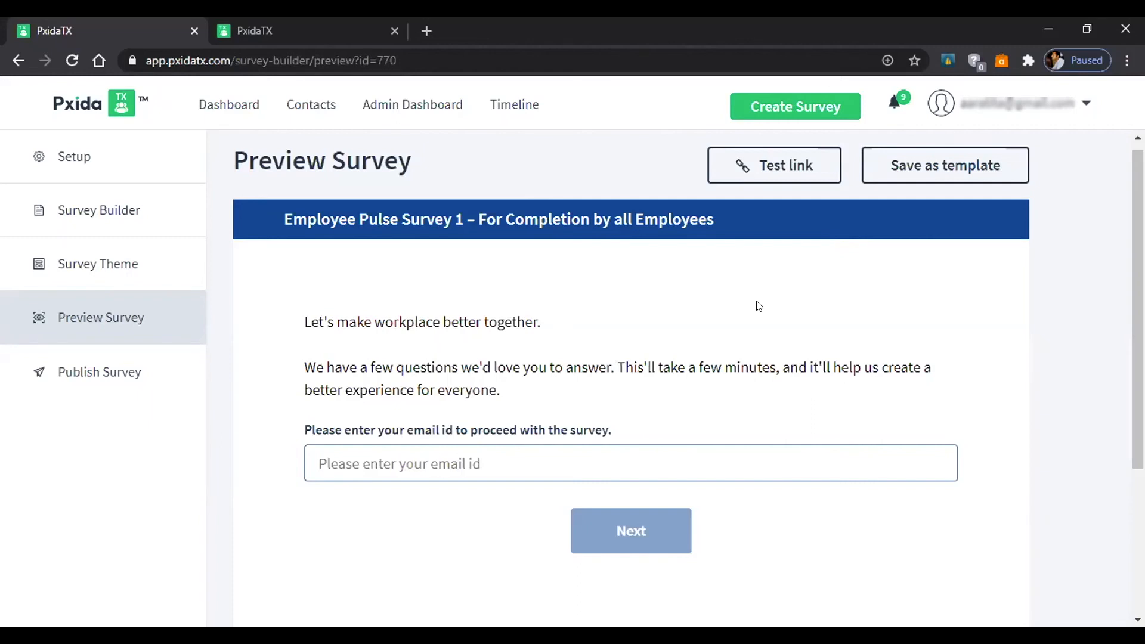
Publish the survey from the bottom of the Preview Survey page.
scroll(758, 306, "down", 4)
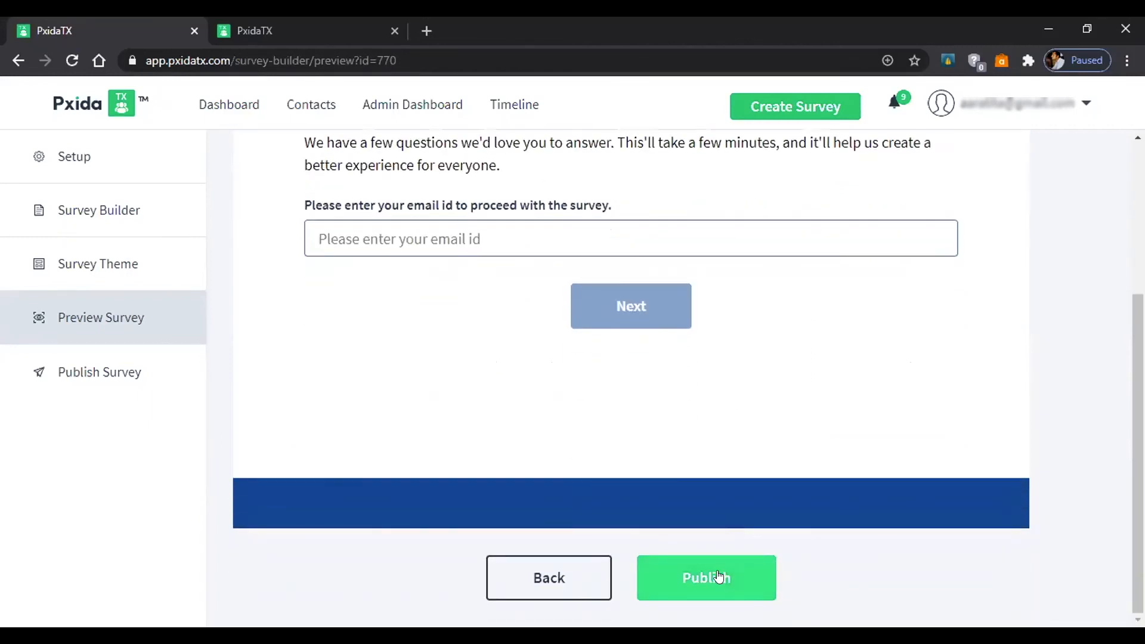
left_click(719, 576)
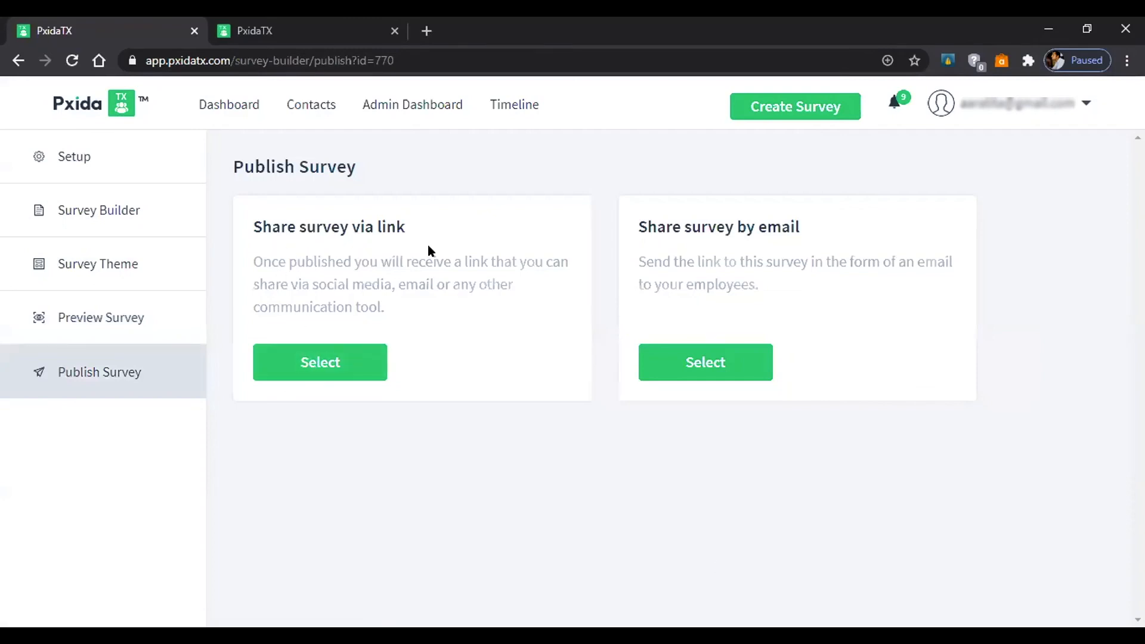
Choose Share survey via link and acknowledge the Survey Published Successfully message.
left_click(328, 362)
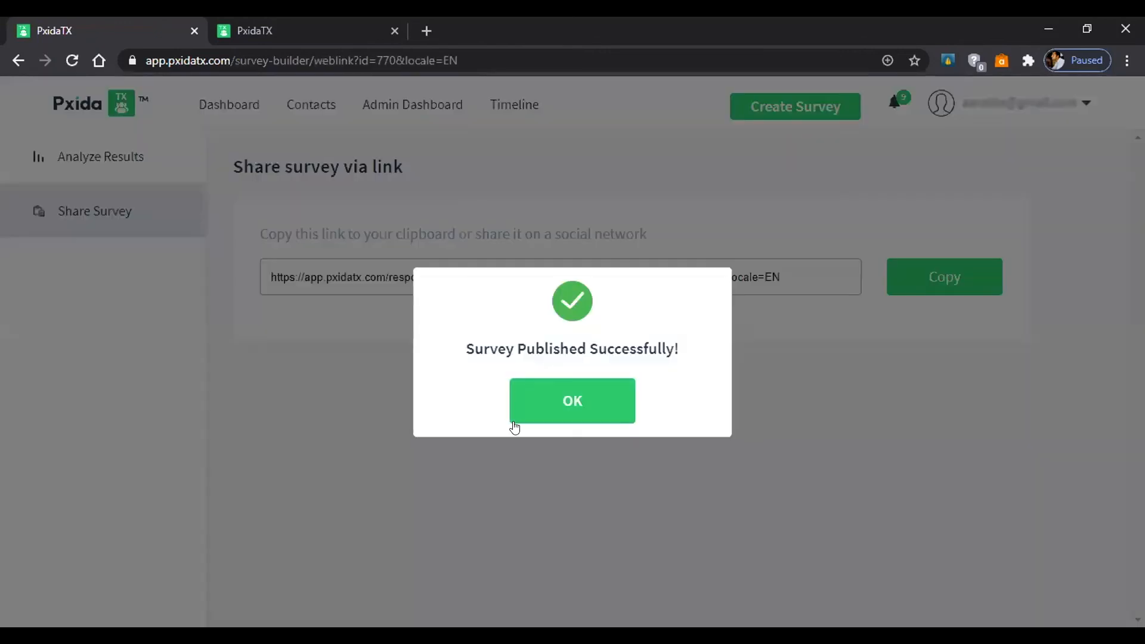
left_click(530, 398)
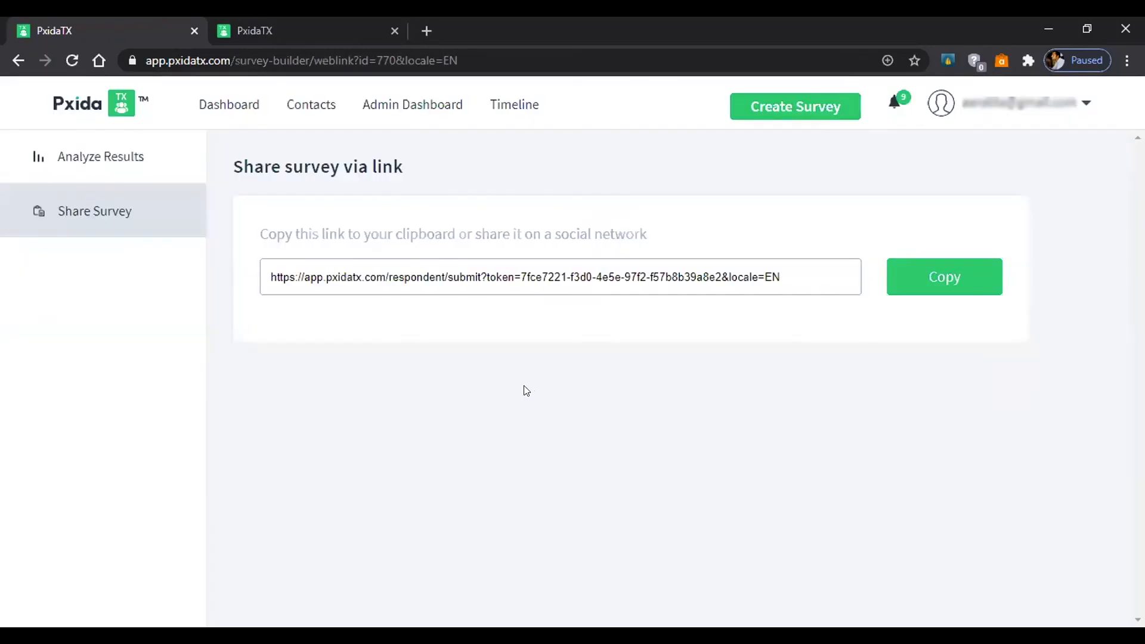
Copy the survey link and open it as a respondent in the other tab.
left_click(946, 278)
left_click(257, 23)
left_click(307, 60)
key("ctrl+v")
key("Return")
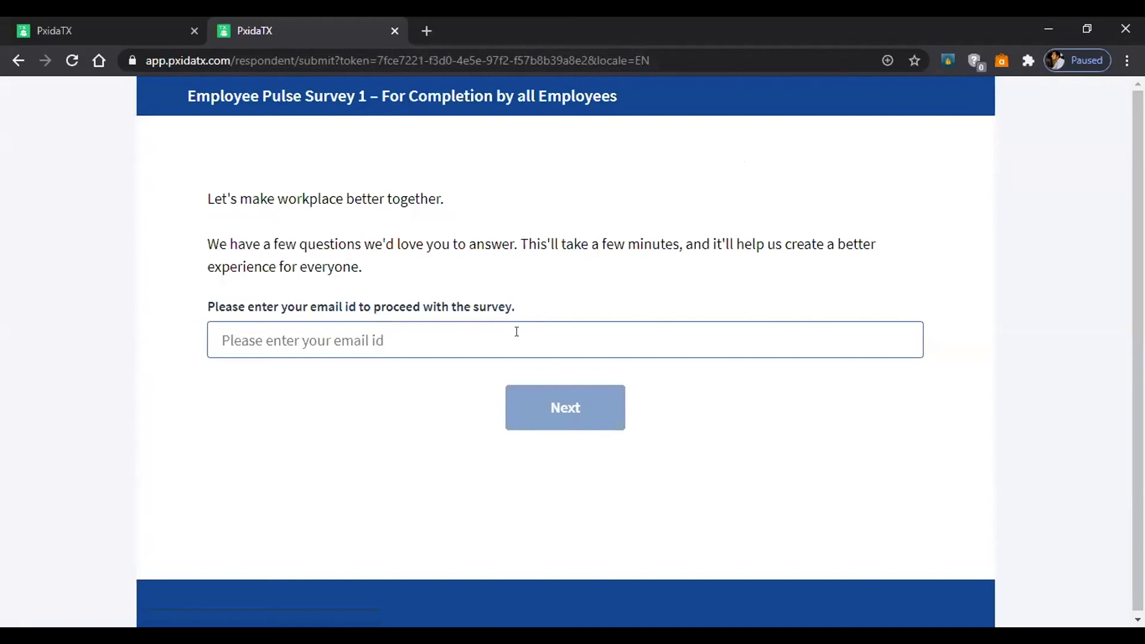
Enter the respondent's email, then answer Female for gender and 35-44 for age group.
left_click(513, 328)
key("ctrl+v")
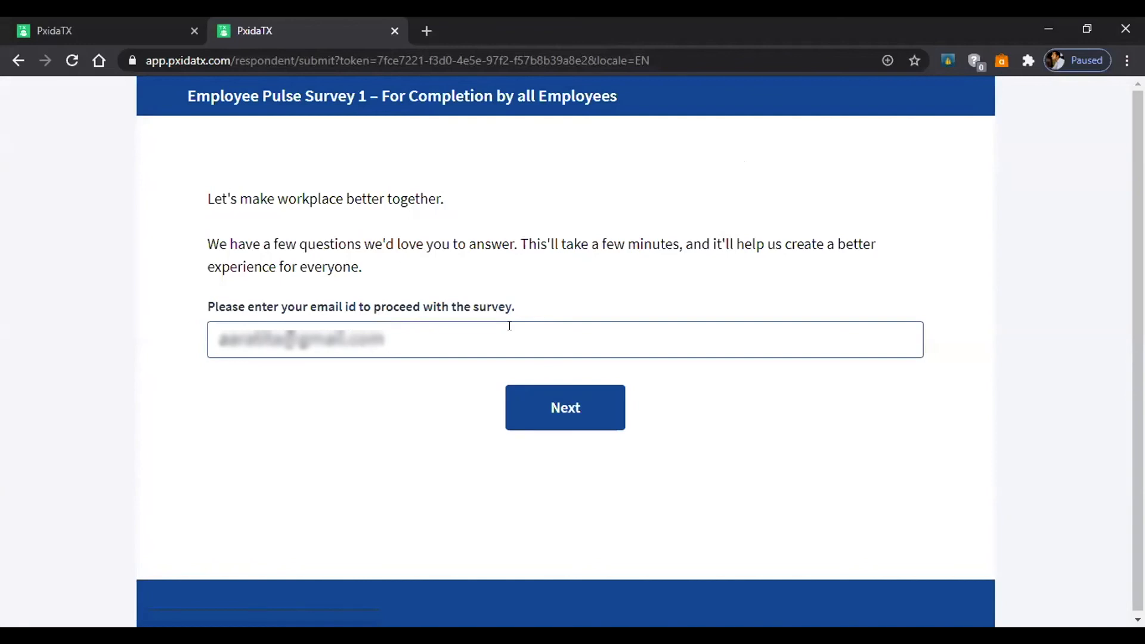
left_click(546, 409)
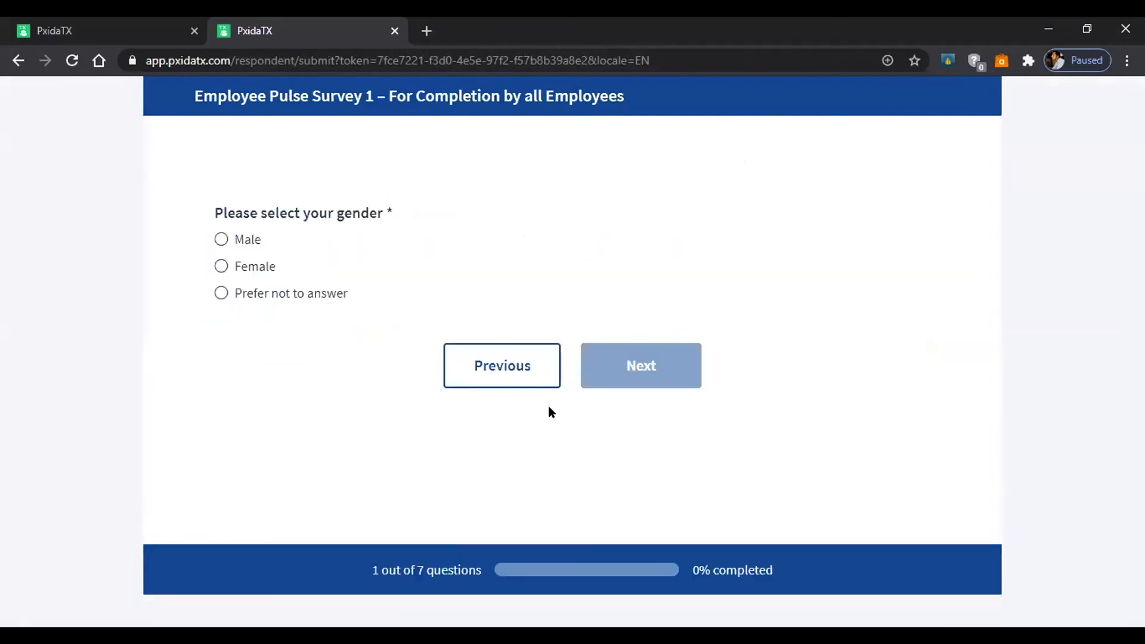
left_click(264, 268)
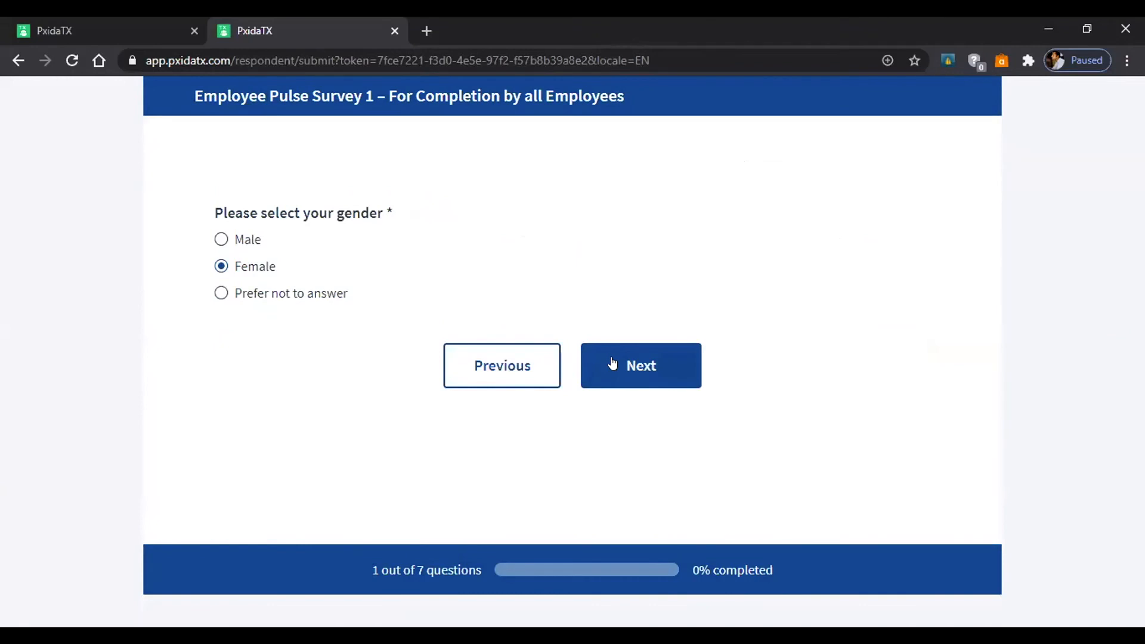
left_click(613, 362)
left_click(213, 293)
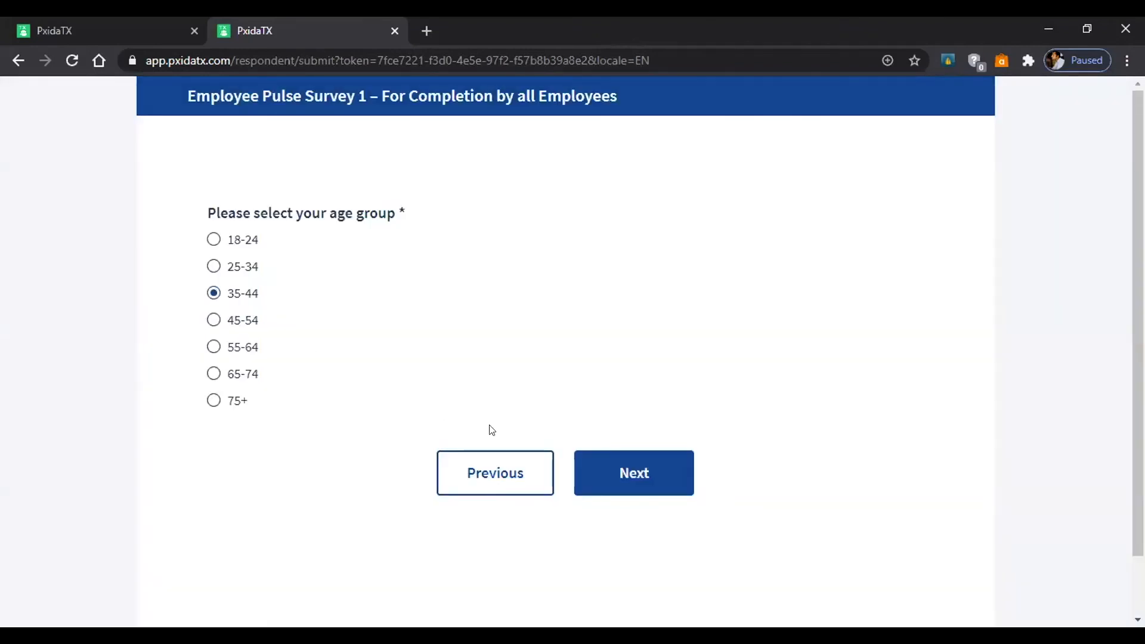
left_click(598, 483)
Answer the statements: Neither Agree nor Disagree, Agree, Strongly Agree, Strongly Disagree.
left_click(539, 279)
left_click(634, 346)
left_click(620, 249)
left_click(619, 329)
left_click(656, 249)
left_click(612, 331)
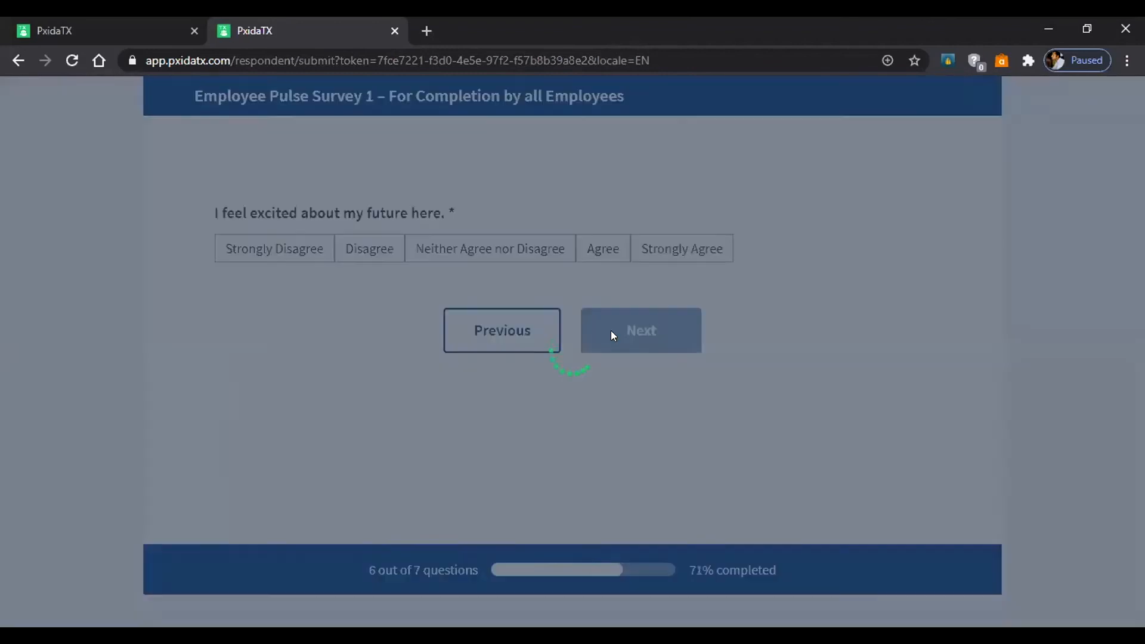
left_click(302, 250)
left_click(635, 329)
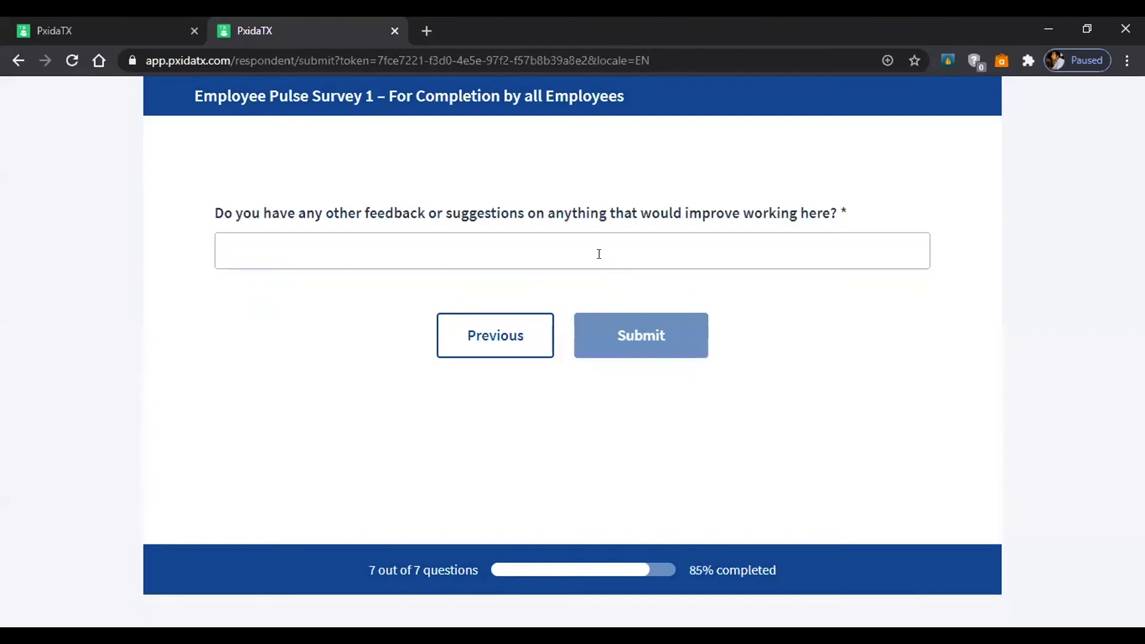
Enter 'test' as the feedback answer and submit the response.
left_click(572, 250)
type("test")
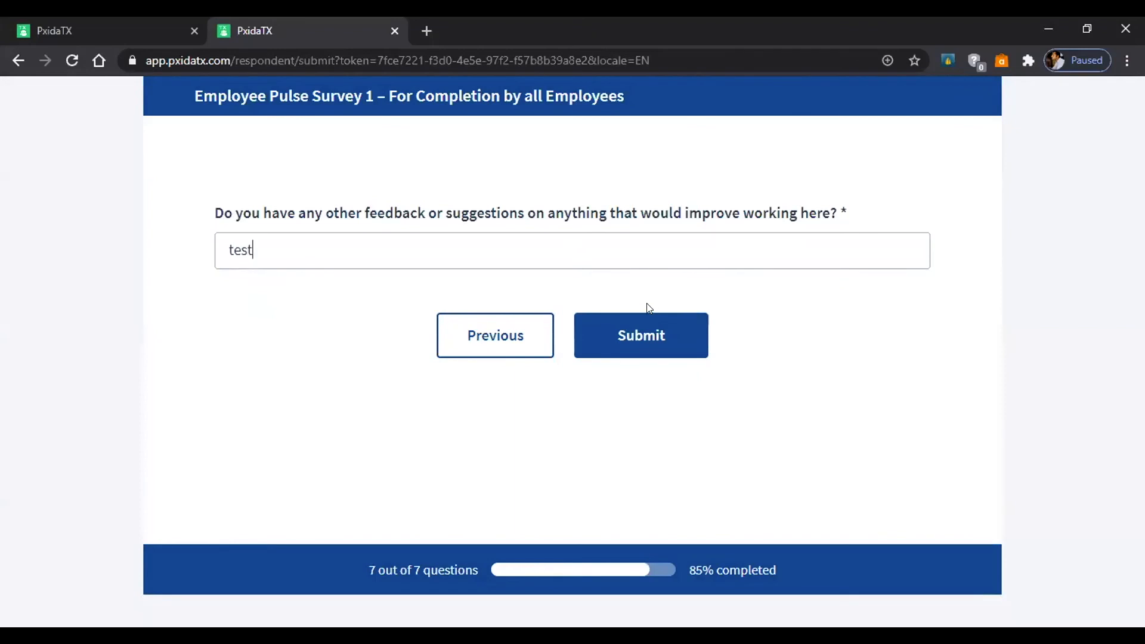
left_click(674, 322)
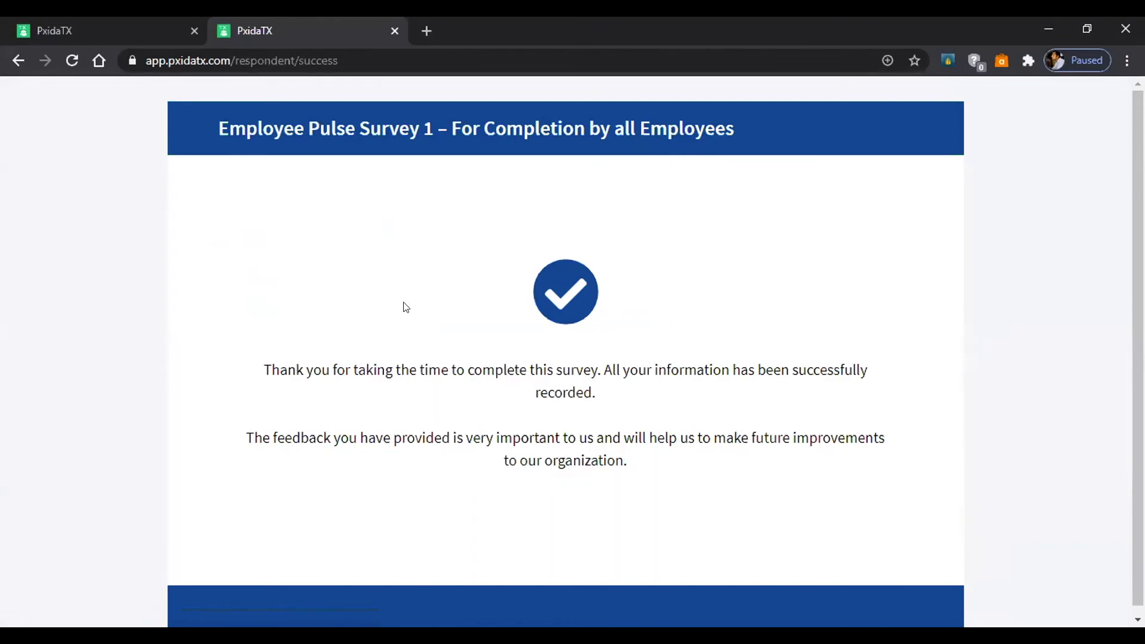
scroll(402, 320, "down", 1)
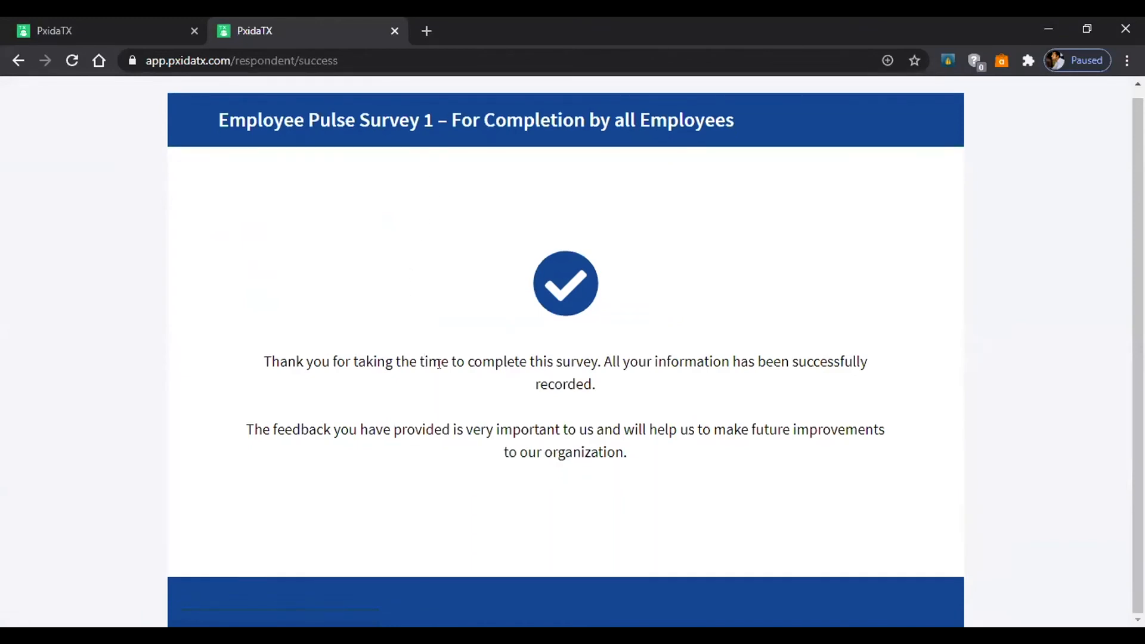
Open Employee Pulse Survey 1's results from the dashboard's response notification.
left_click(149, 22)
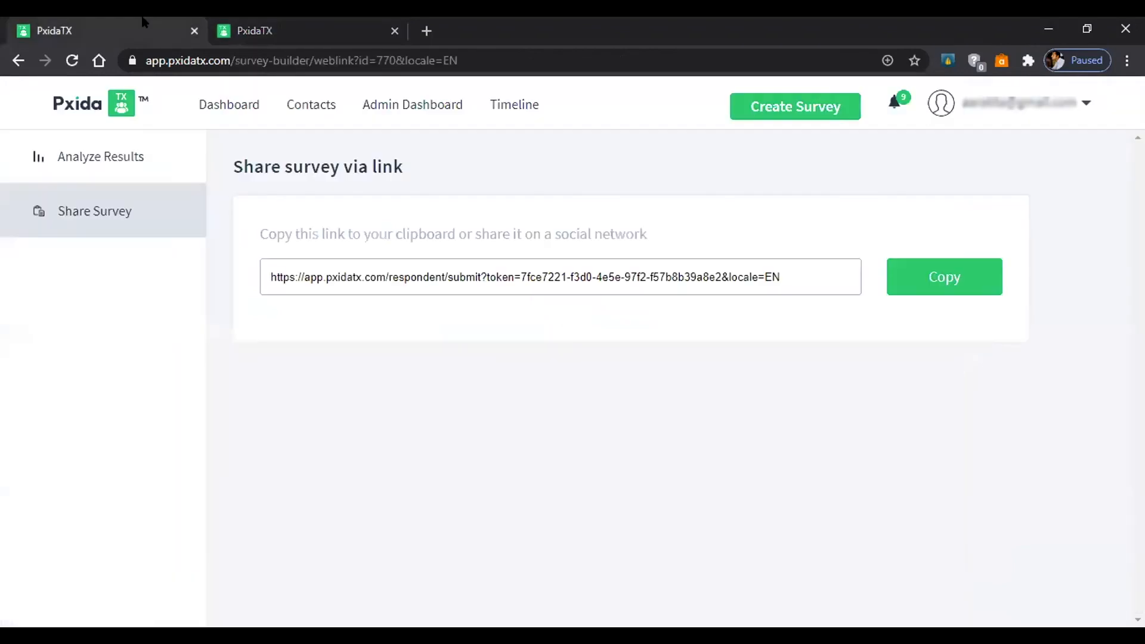
left_click(225, 112)
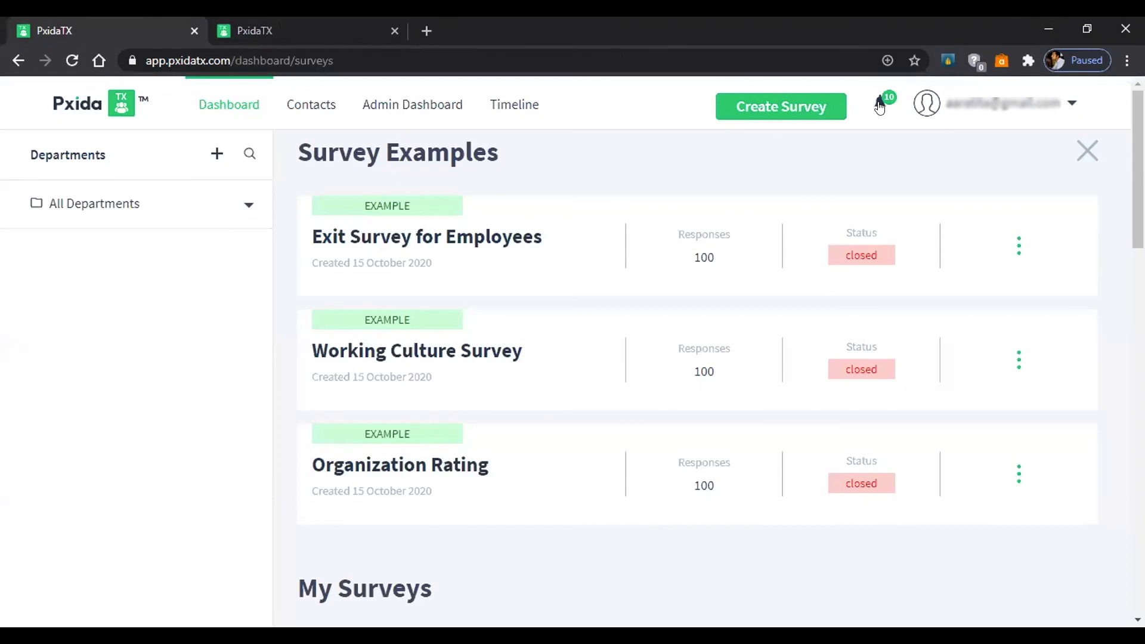
left_click(880, 106)
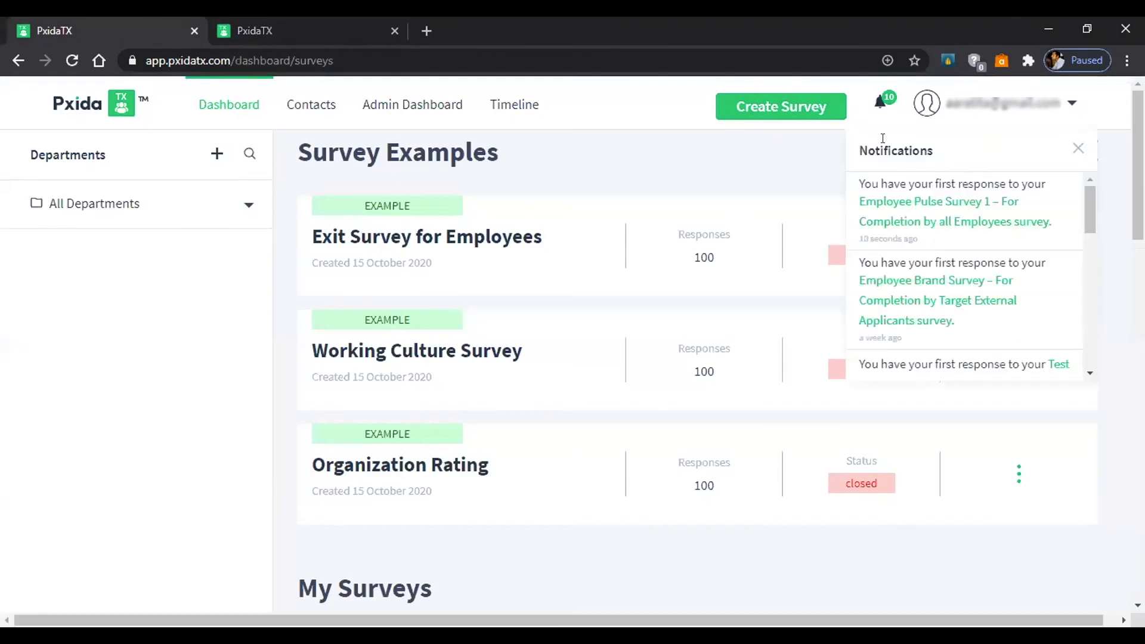
left_click(897, 216)
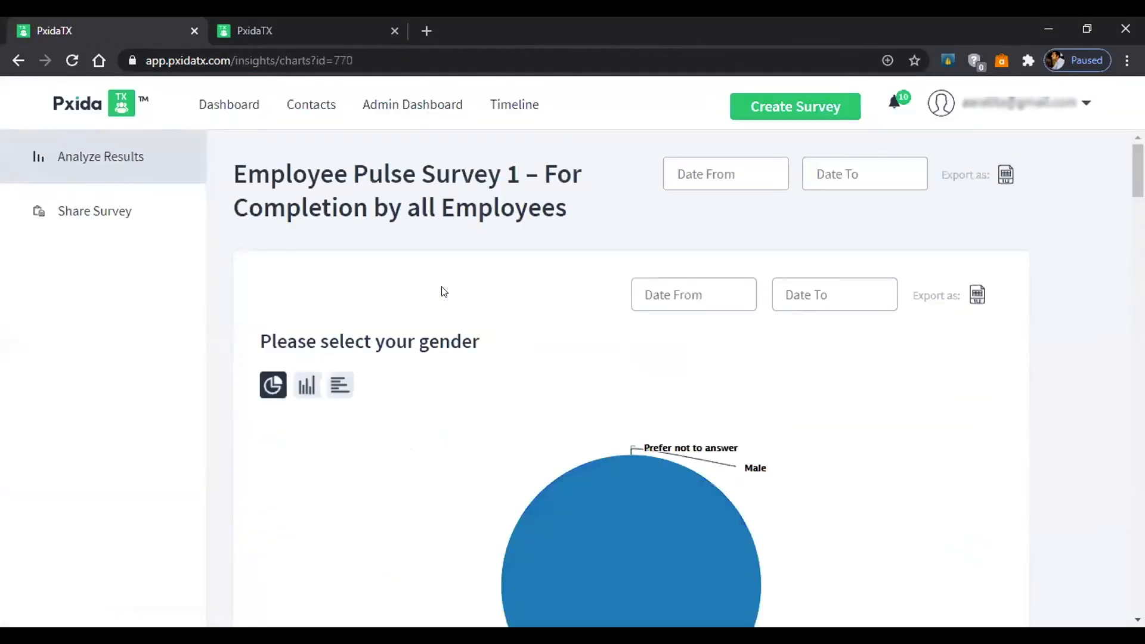
Chart gender as vertical bars after trying horizontal, confirming Female at 100% from one response.
scroll(443, 292, "down", 3)
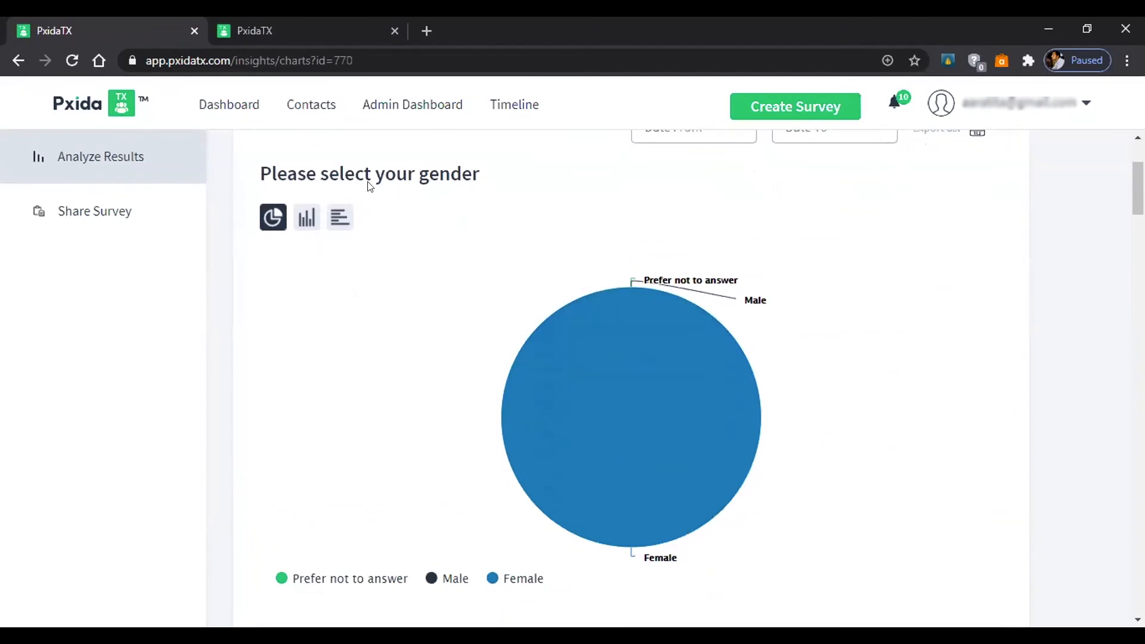
scroll(460, 198, "down", 2)
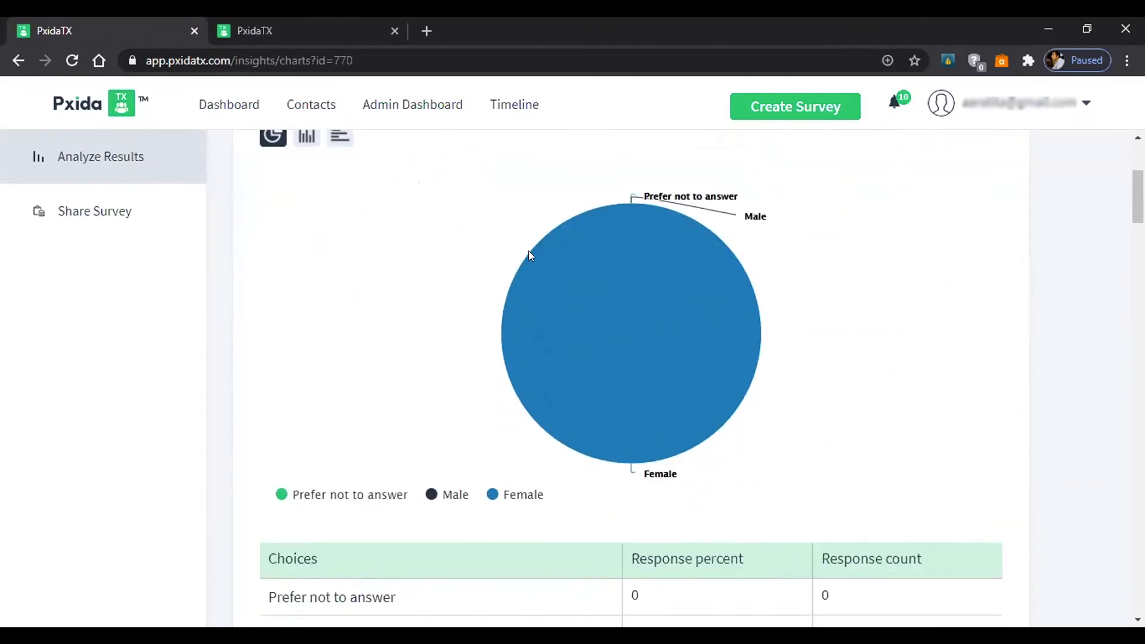
mouse_move(625, 238)
scroll(867, 266, "up", 2)
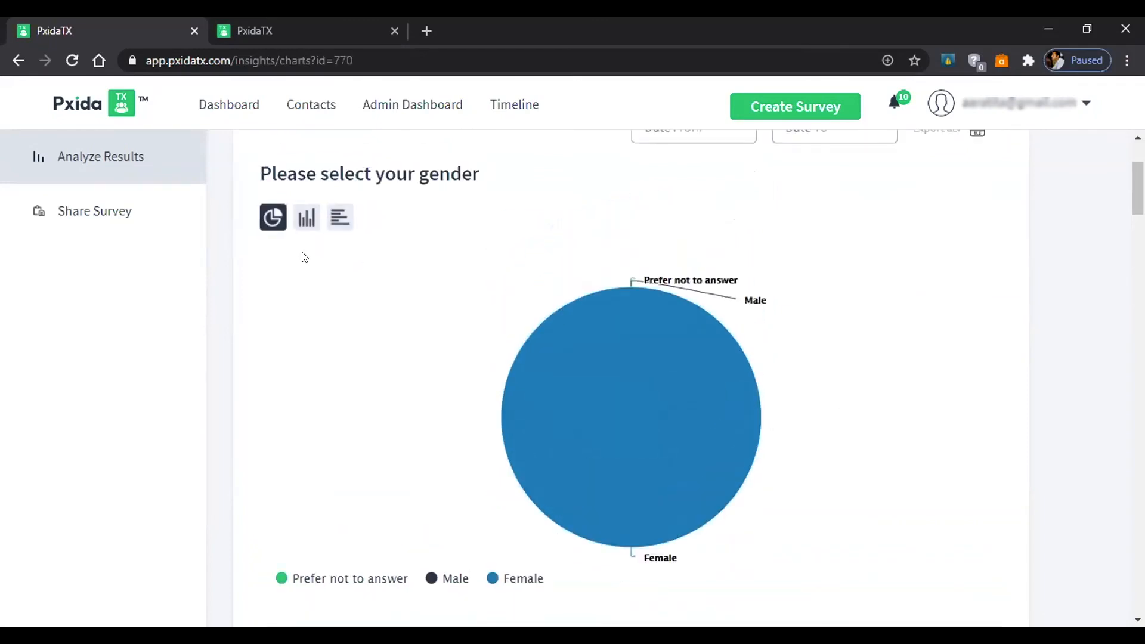
left_click(306, 224)
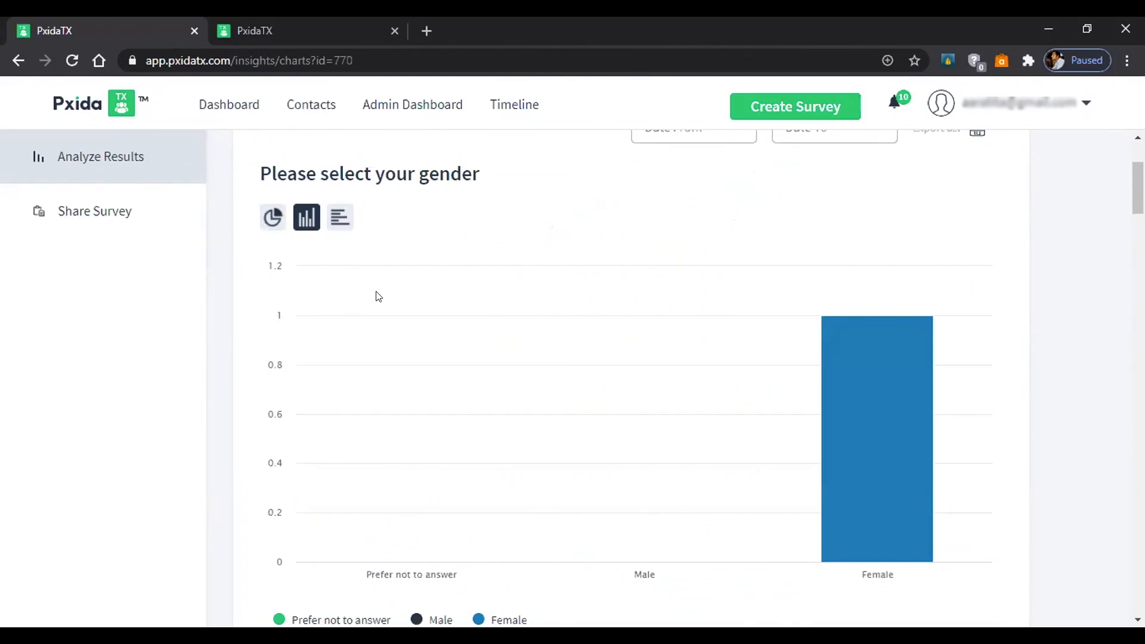
scroll(464, 243, "down", 2)
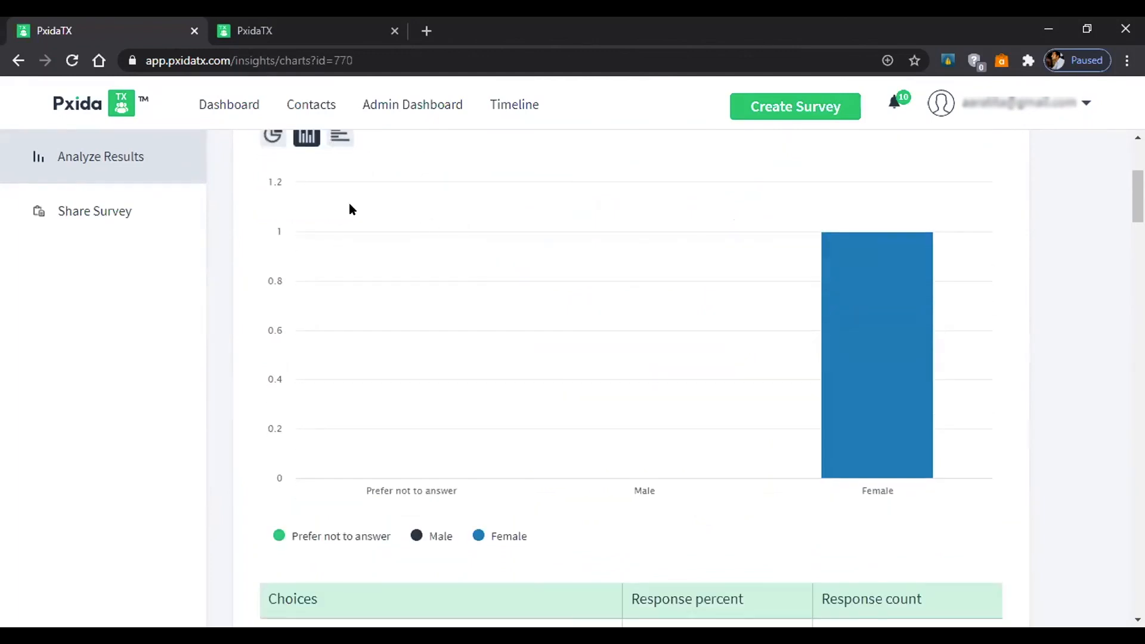
left_click(335, 140)
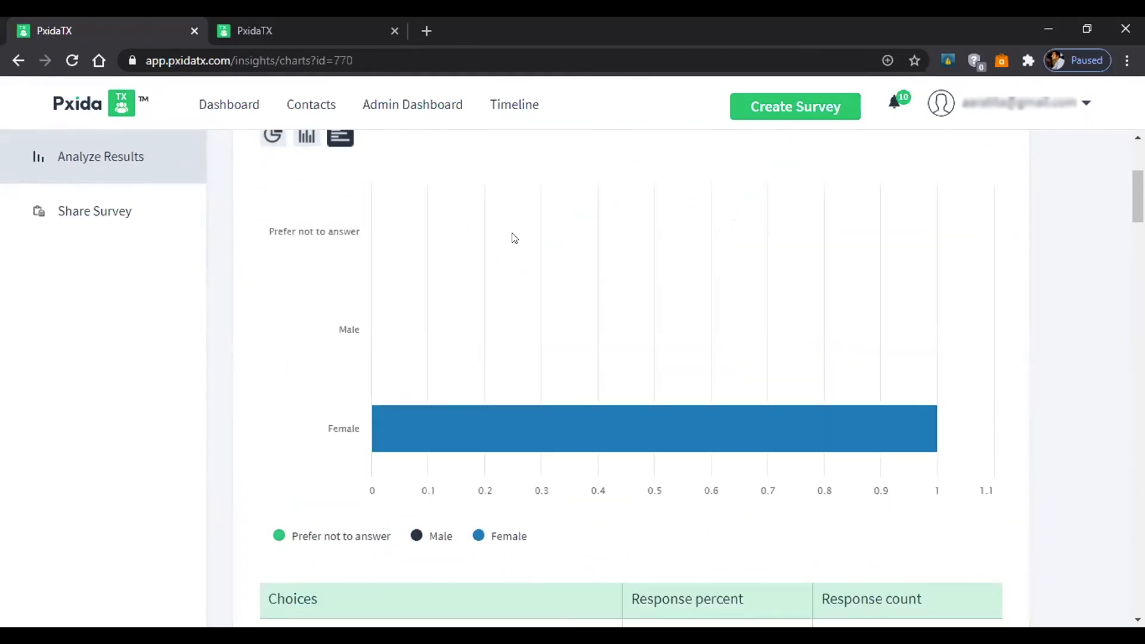
scroll(516, 238, "up", 2)
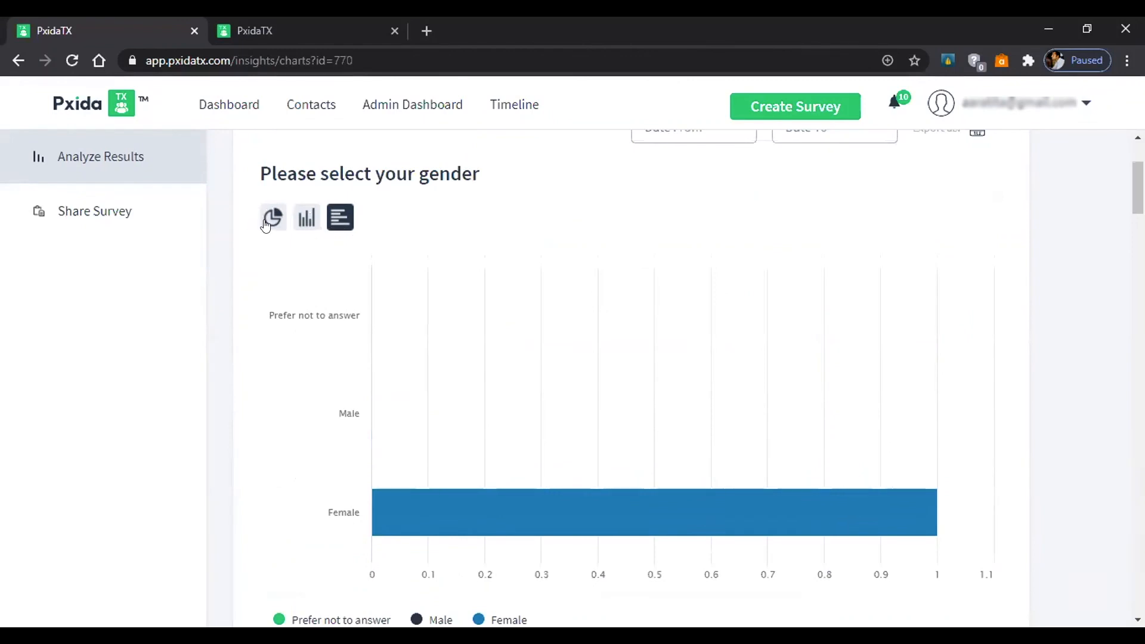
left_click(306, 219)
scroll(928, 545, "down", 2)
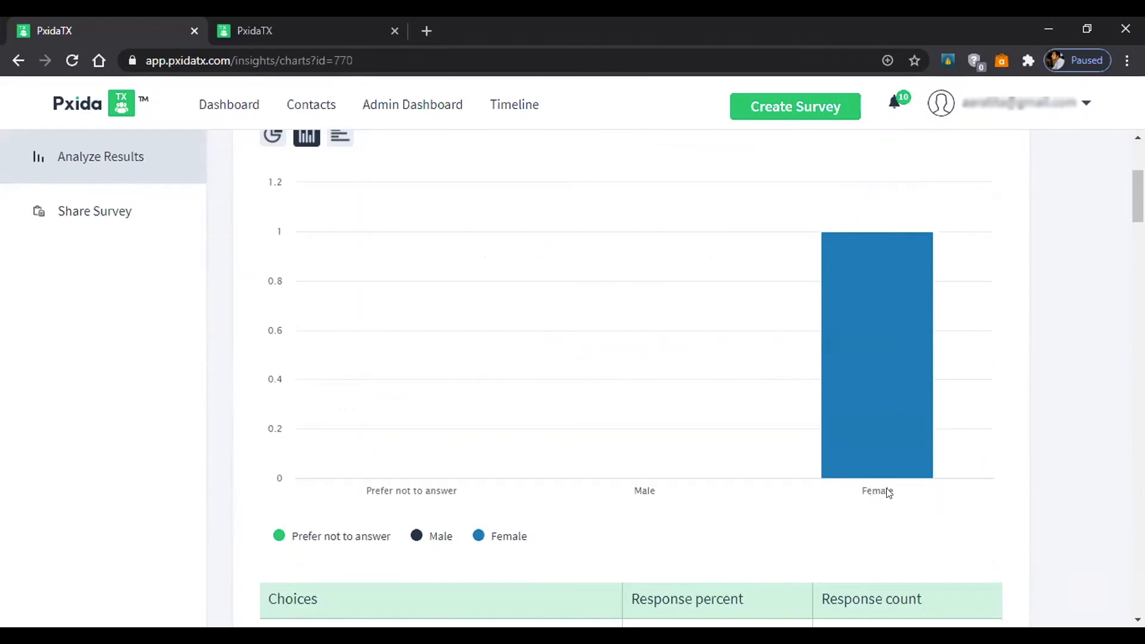
mouse_move(866, 308)
scroll(278, 237, "down", 5)
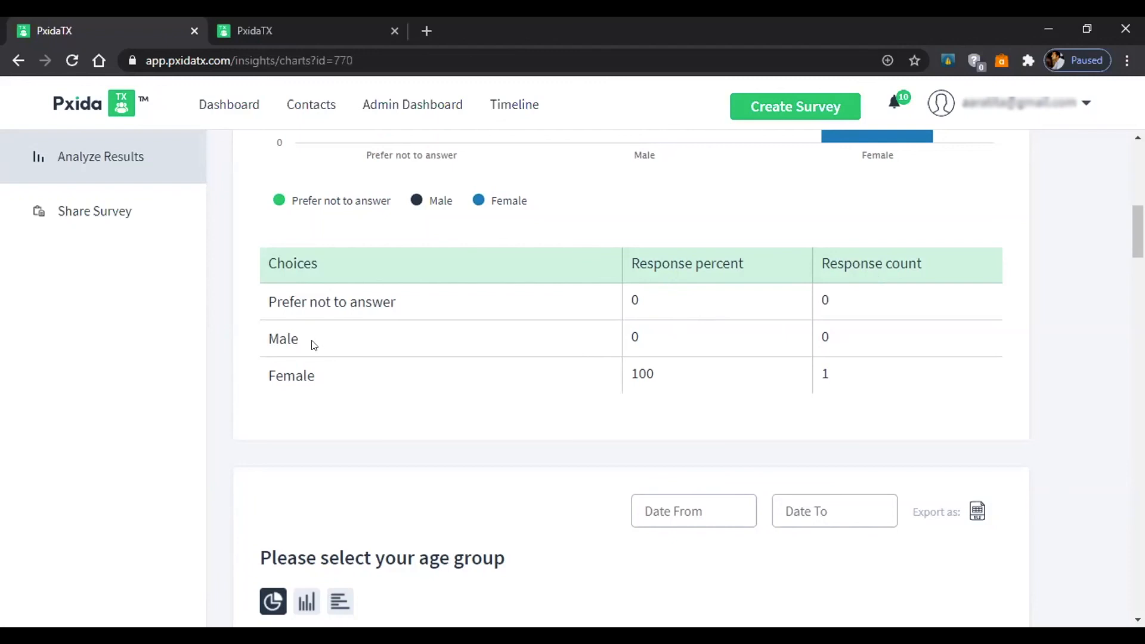
Switch the 'I felt good about coming to work today' results to a bar chart.
scroll(338, 348, "down", 5)
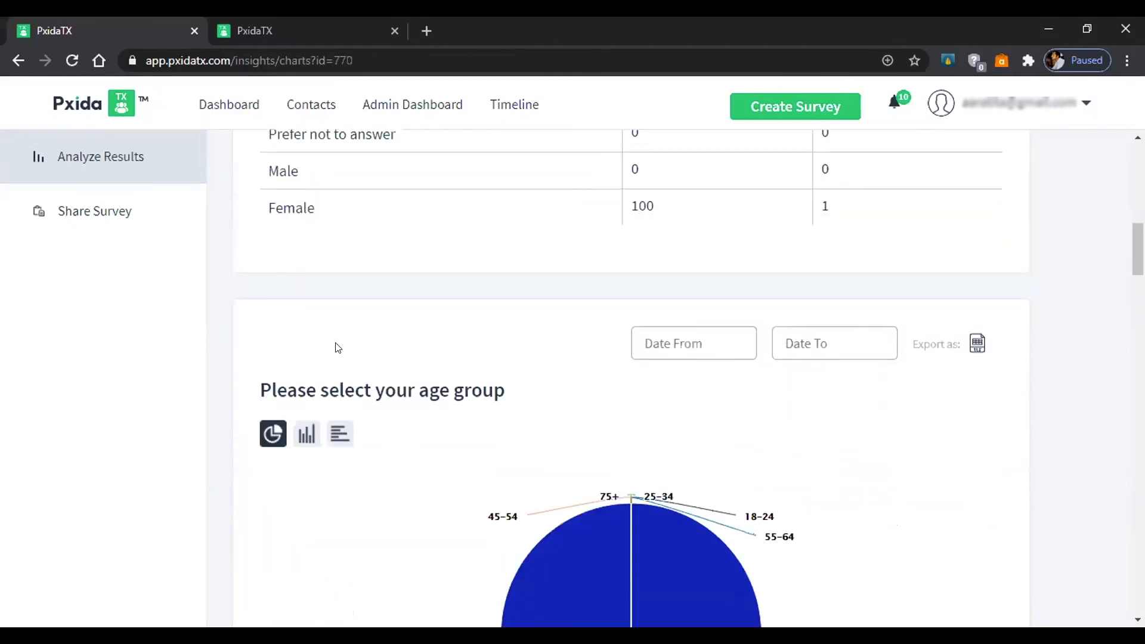
scroll(445, 324, "down", 8)
scroll(445, 324, "up", 1)
scroll(445, 324, "down", 7)
scroll(444, 324, "down", 1)
scroll(445, 320, "up", 1)
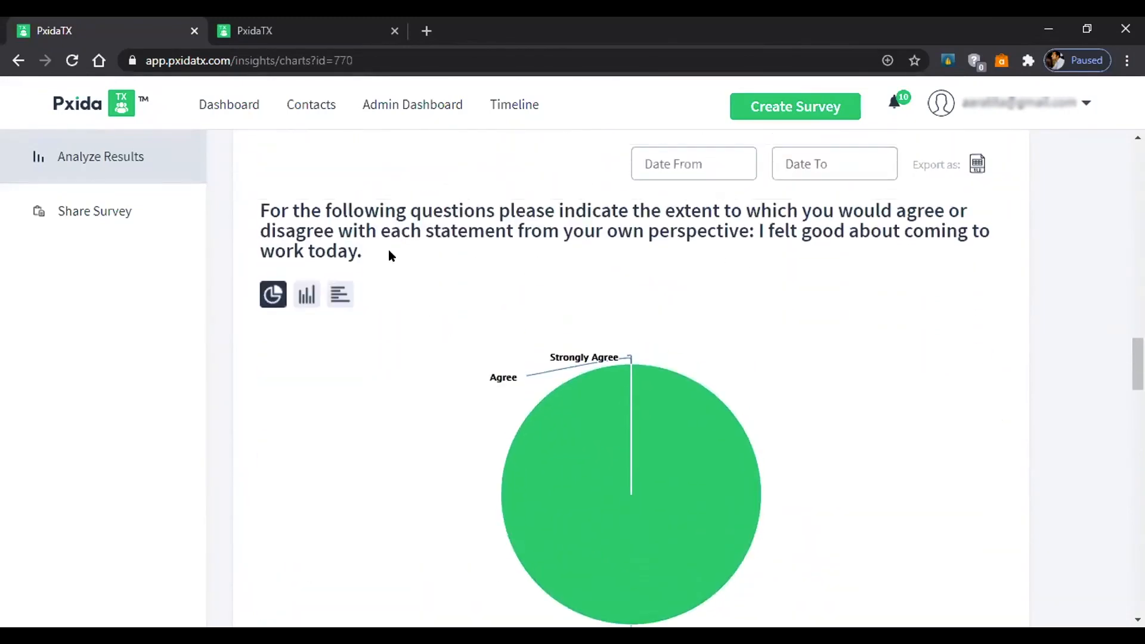
scroll(772, 238, "down", 1)
mouse_move(582, 433)
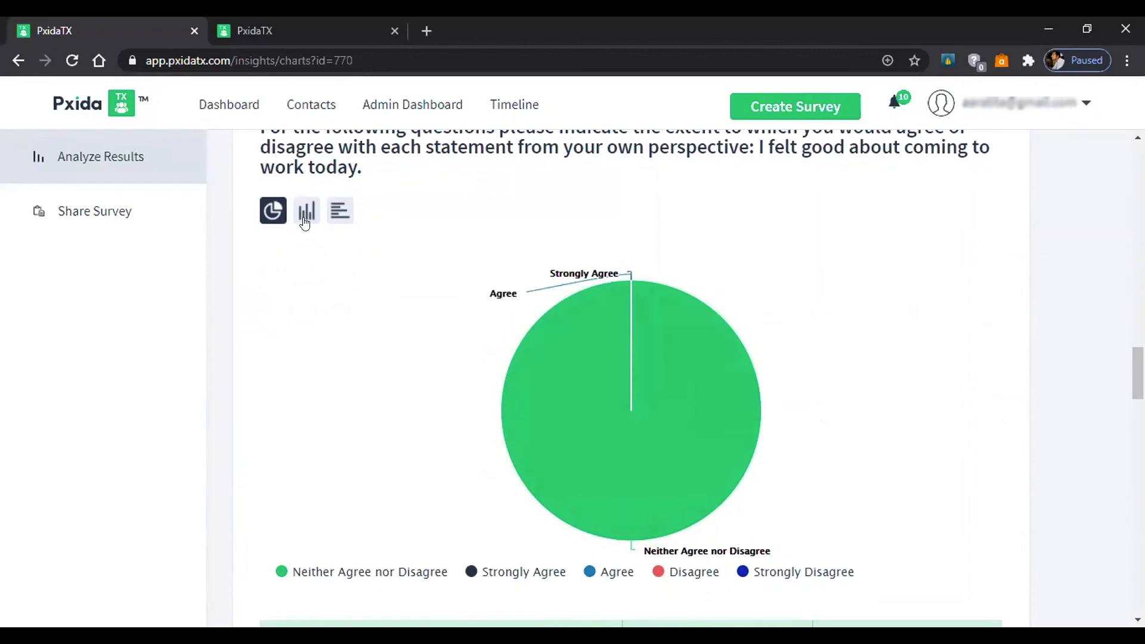
left_click(305, 222)
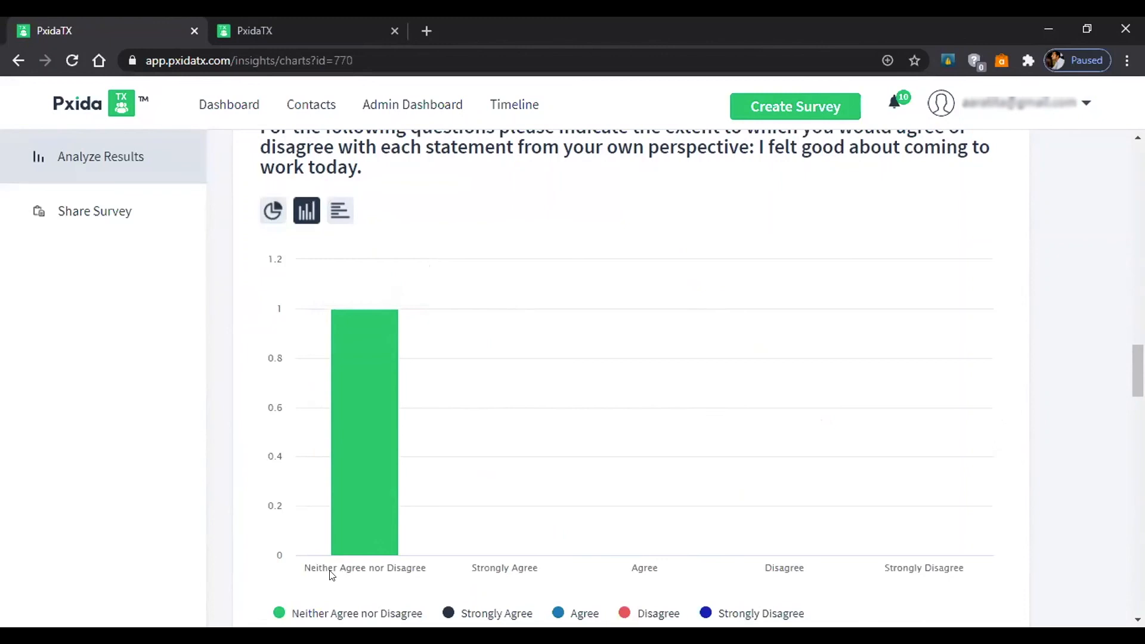
Scroll past the tools question's table (Agree 100%) to the proud-to-tell-people pie chart.
scroll(417, 509, "down", 5)
scroll(782, 388, "down", 2)
scroll(800, 402, "up", 8)
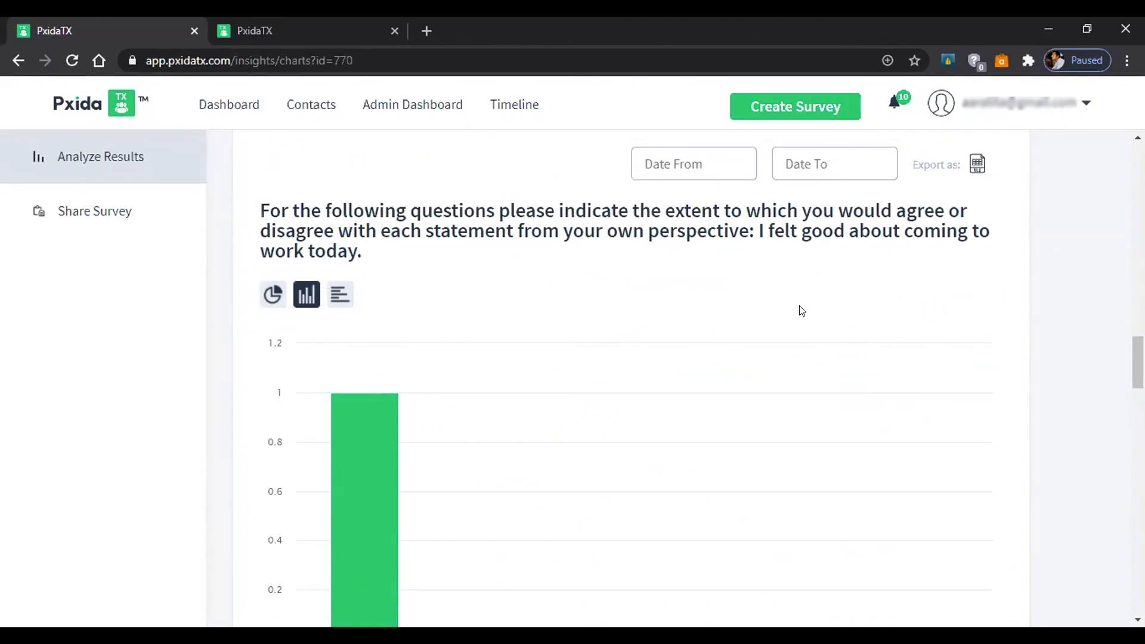
scroll(802, 310, "up", 2)
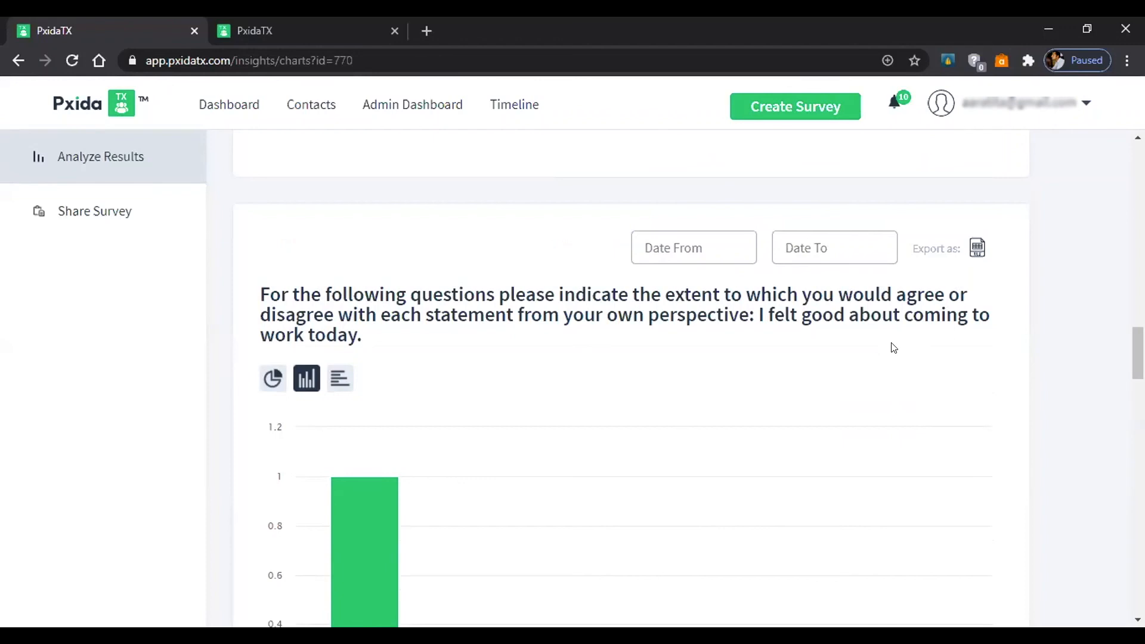
scroll(891, 347, "down", 10)
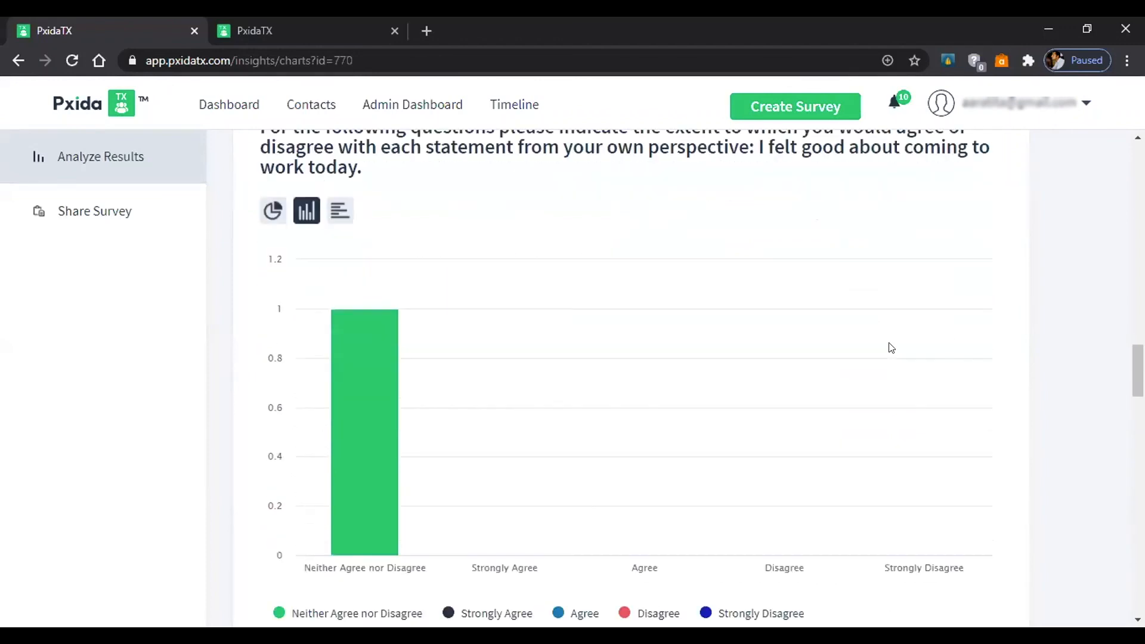
scroll(889, 346, "down", 7)
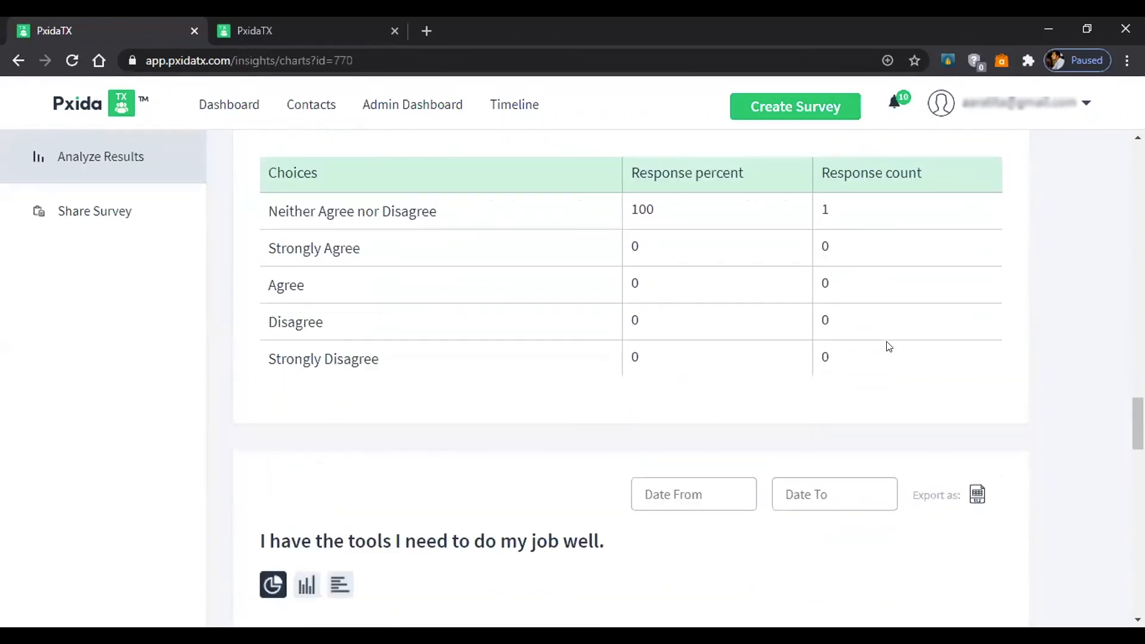
scroll(887, 344, "down", 3)
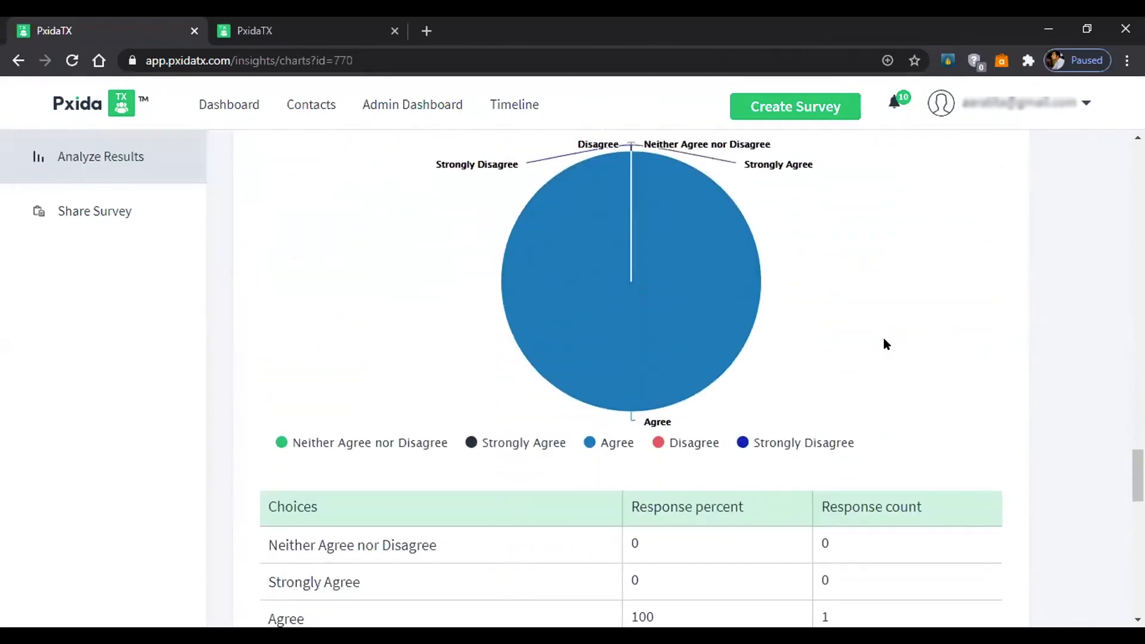
scroll(885, 340, "down", 3)
scroll(881, 351, "down", 13)
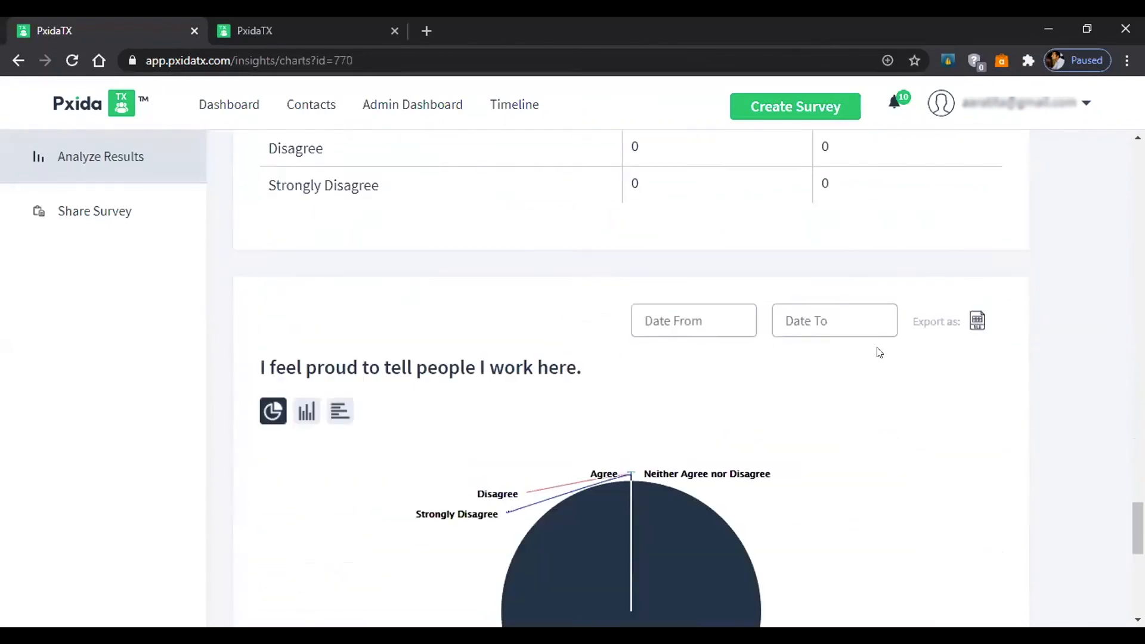